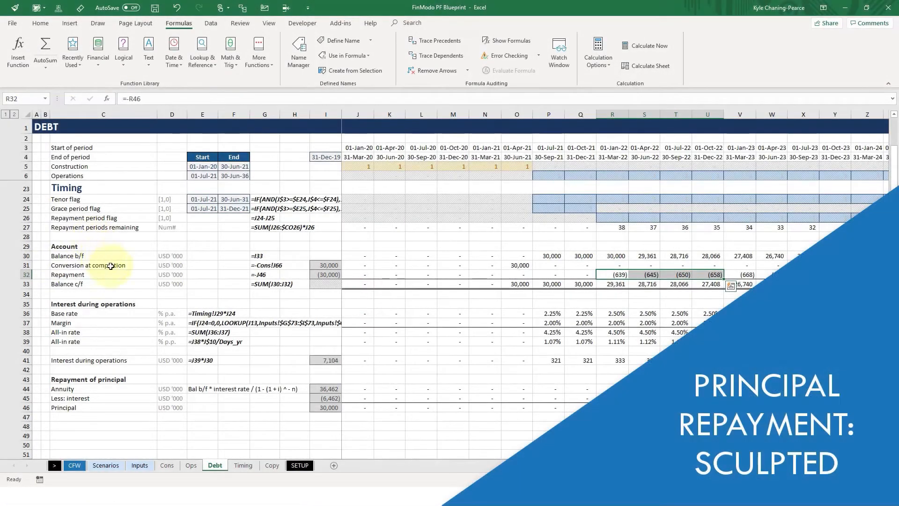
Insert a blank row directly above the Annuity line in the Repayment of principal section
{"action": "left_click", "coordinate": [121, 314]}
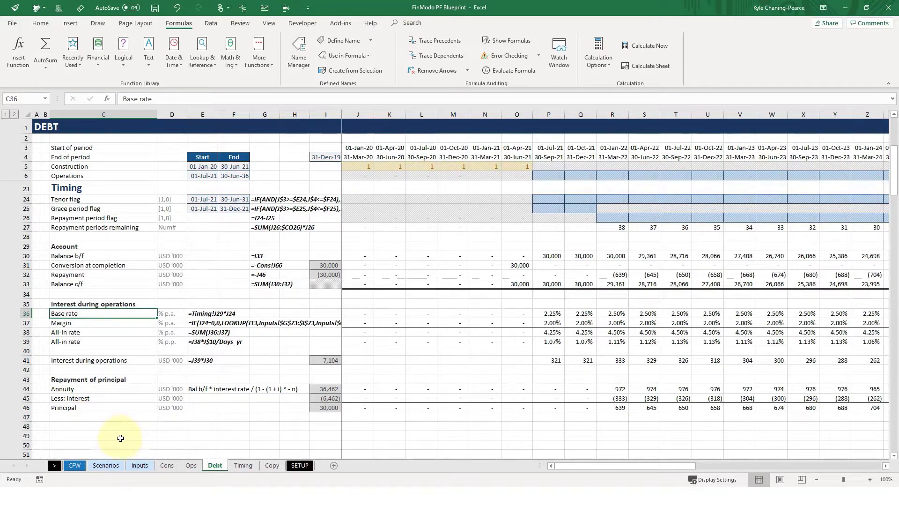
{"action": "left_click", "coordinate": [111, 389]}
{"action": "key", "text": "shift+space"}
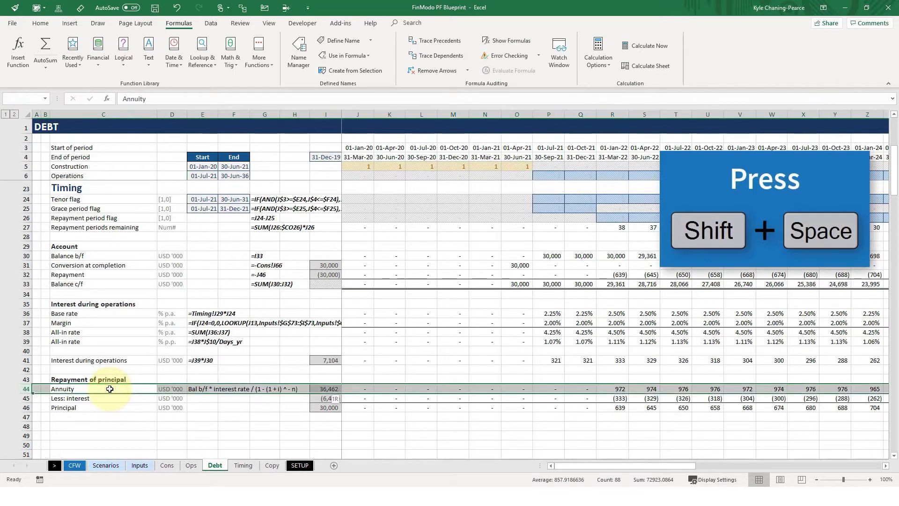
{"action": "key", "text": "ctrl+shift+plus"}
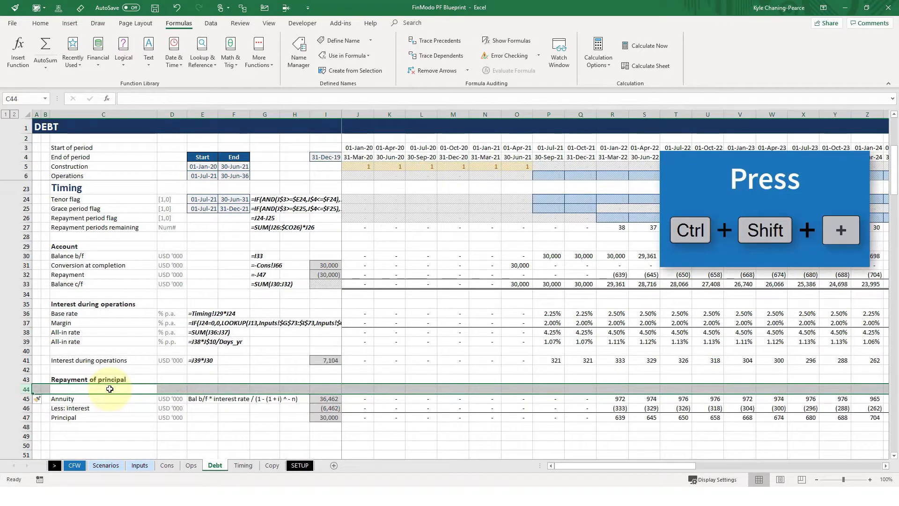
Apply the H3 style to C44 in the new row and enter the subheading "Annuity"
{"action": "left_click", "coordinate": [109, 388]}
{"action": "left_click", "coordinate": [37, 7]}
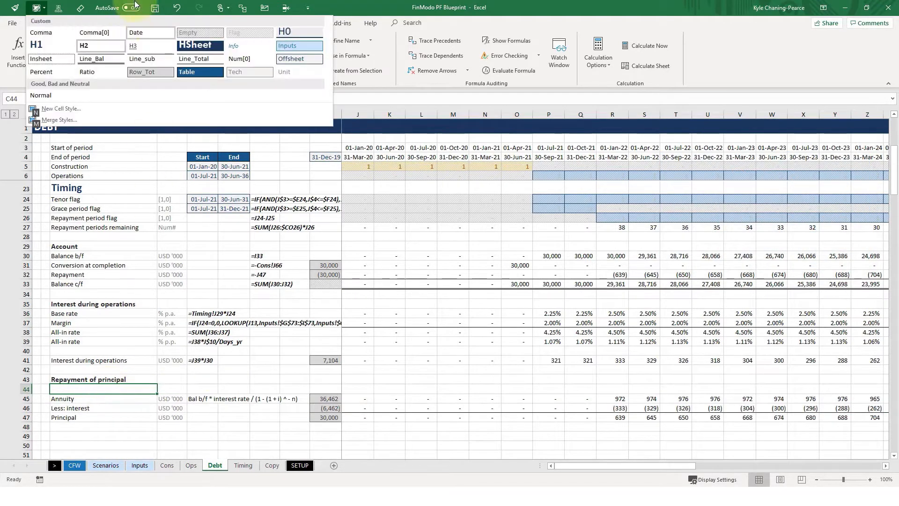
{"action": "left_click", "coordinate": [133, 43]}
{"action": "type", "text": "Annuity"}
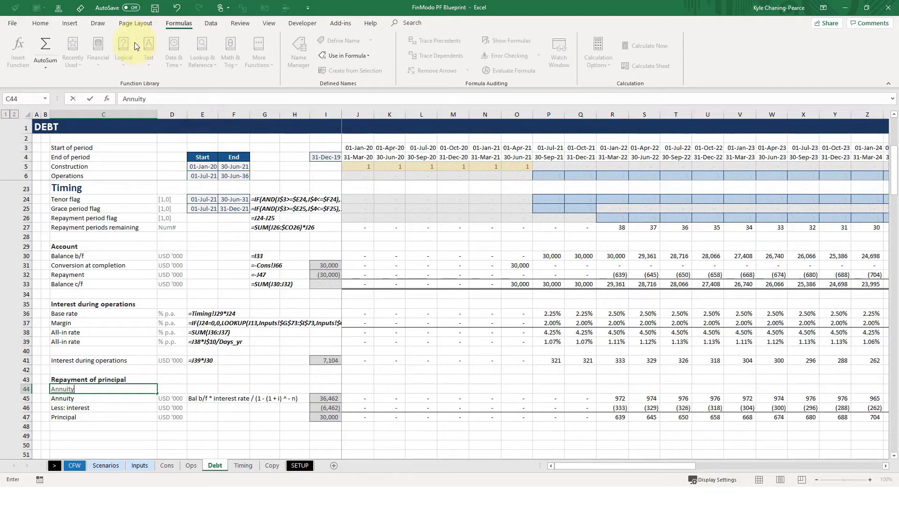
{"action": "key", "text": "Return"}
Copy the Annuity subheading from C44 to C49 and change its text to "Sculpted"
{"action": "scroll", "coordinate": [92, 430], "scroll_direction": "down", "scroll_amount": 2}
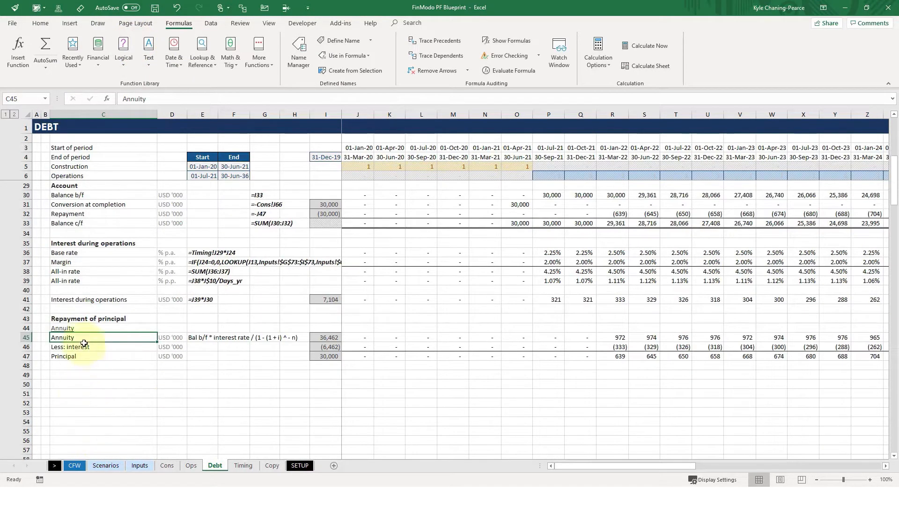
{"action": "left_click", "coordinate": [85, 388]}
{"action": "key", "text": "ctrl+c"}
{"action": "left_click", "coordinate": [88, 375]}
{"action": "key", "text": "ctrl+v"}
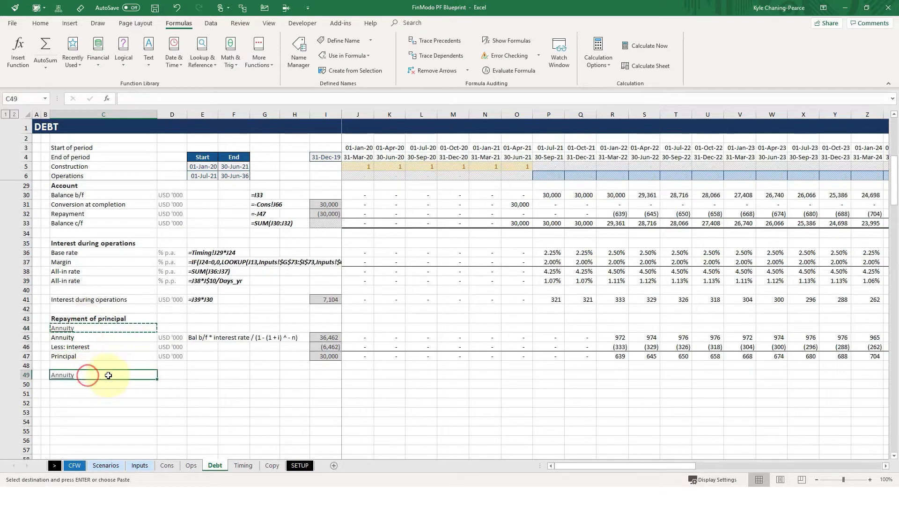
{"action": "type", "text": "Sculpted"}
{"action": "key", "text": "Return"}
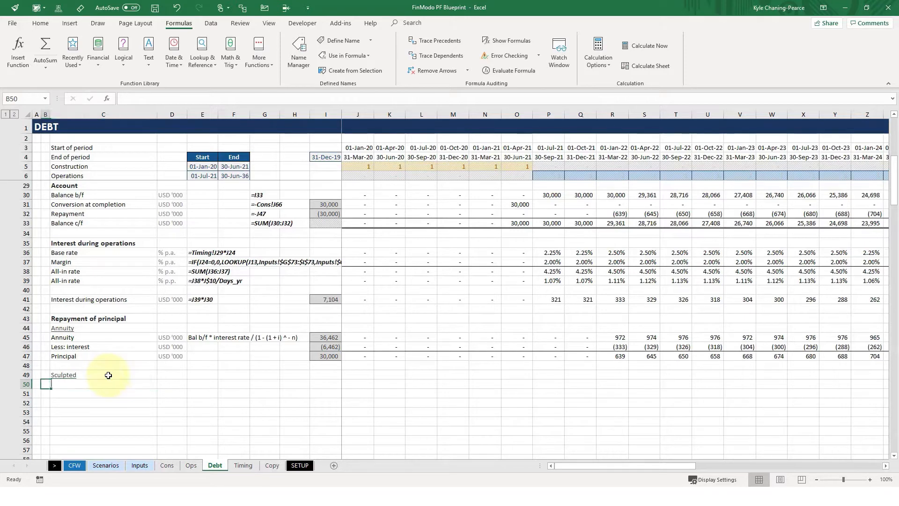
Examine the annuity formula in R45 and trace the cells it references, leaving the formula unedited
{"action": "double_click", "coordinate": [615, 337]}
{"action": "scroll", "coordinate": [650, 347], "scroll_direction": "up", "scroll_amount": 1}
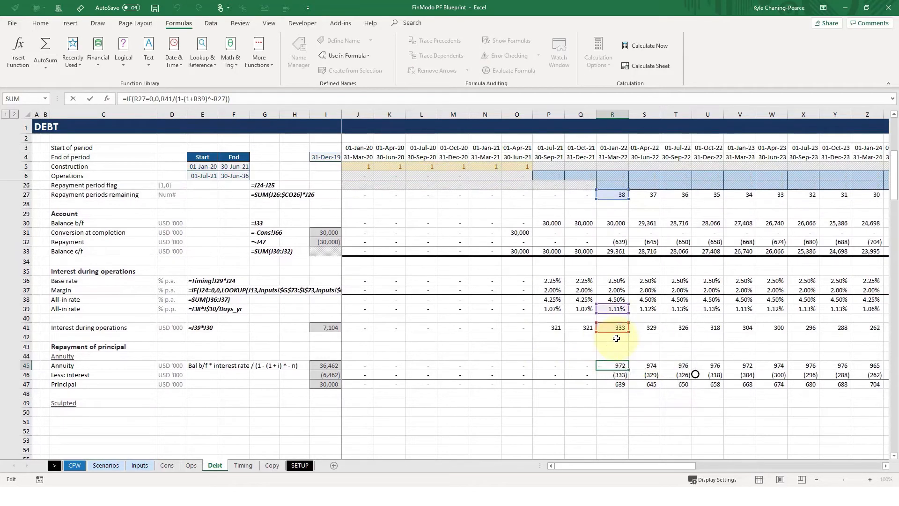
{"action": "scroll", "coordinate": [621, 334], "scroll_direction": "up", "scroll_amount": 1}
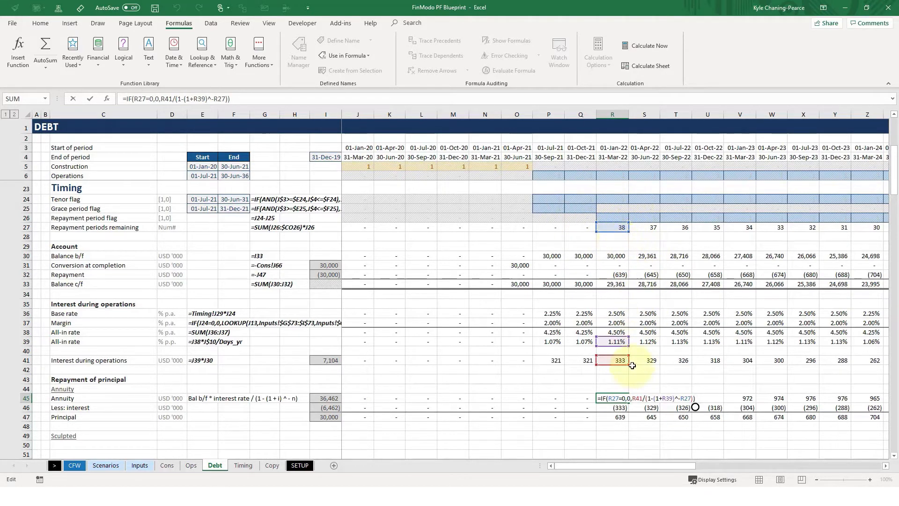
{"action": "key", "text": "ctrl+Return"}
{"action": "scroll", "coordinate": [630, 418], "scroll_direction": "down", "scroll_amount": 1}
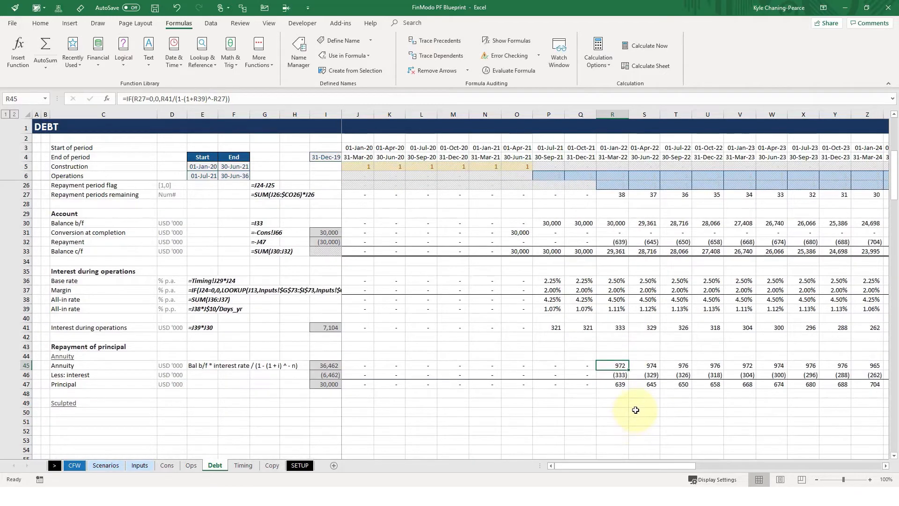
{"action": "double_click", "coordinate": [620, 366]}
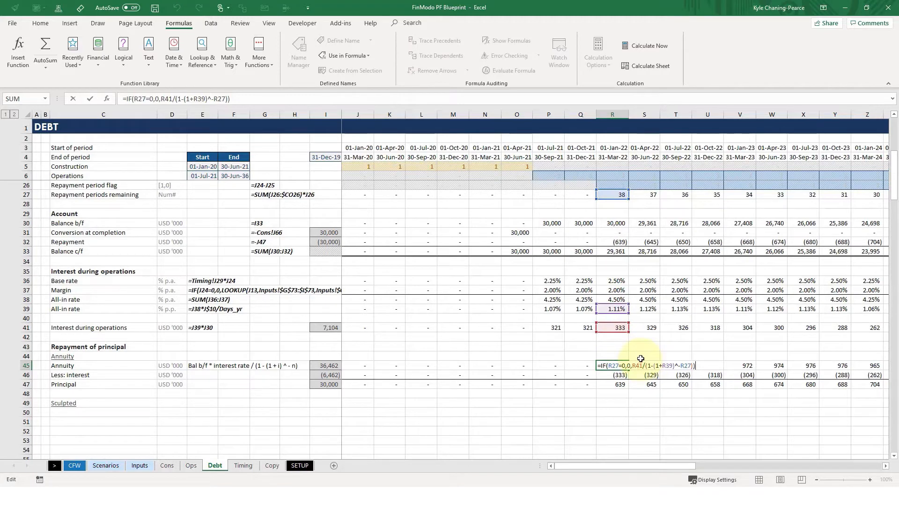
{"action": "key", "text": "Escape"}
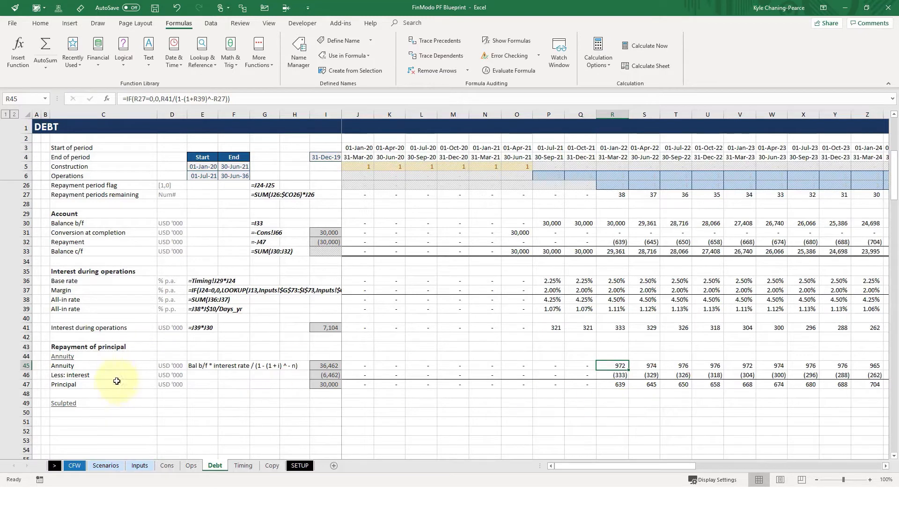
Enter the row label "CFADS" in C50 under the Sculpted subheading
{"action": "left_click", "coordinate": [108, 411]}
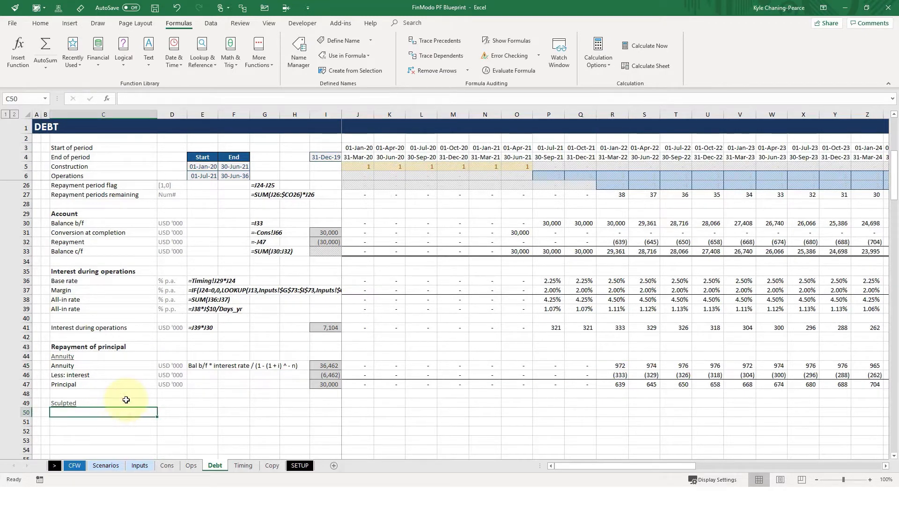
{"action": "scroll", "coordinate": [534, 422], "scroll_direction": "up", "scroll_amount": 2}
{"action": "scroll", "coordinate": [519, 422], "scroll_direction": "down", "scroll_amount": 2}
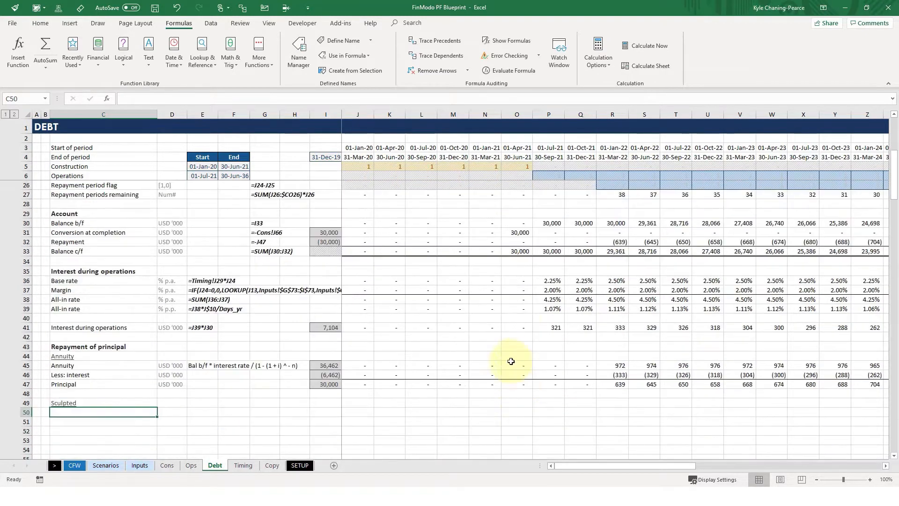
{"action": "left_click", "coordinate": [517, 233]}
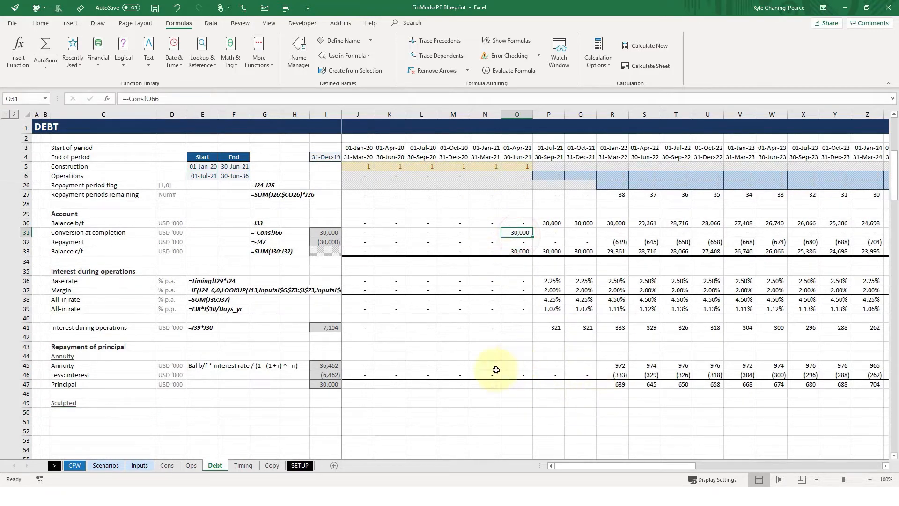
{"action": "left_click", "coordinate": [109, 413]}
{"action": "scroll", "coordinate": [201, 373], "scroll_direction": "down", "scroll_amount": 1}
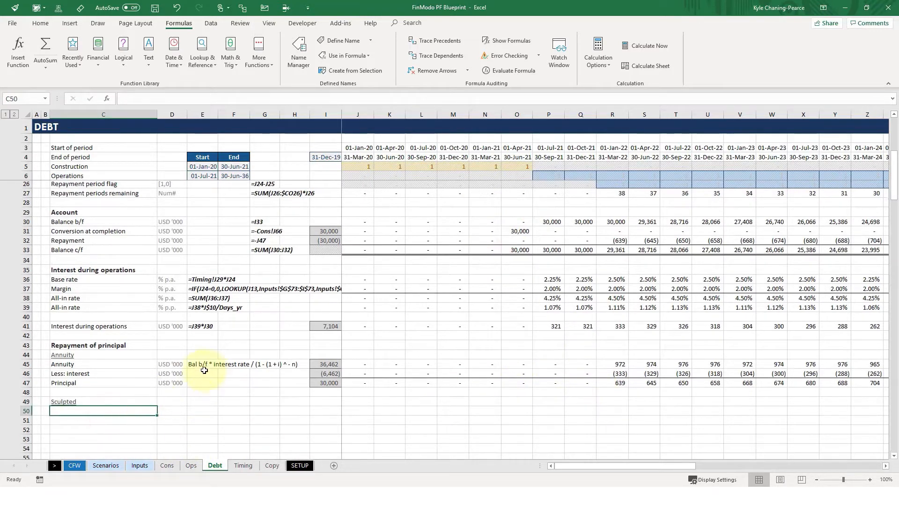
{"action": "type", "text": "CFADS"}
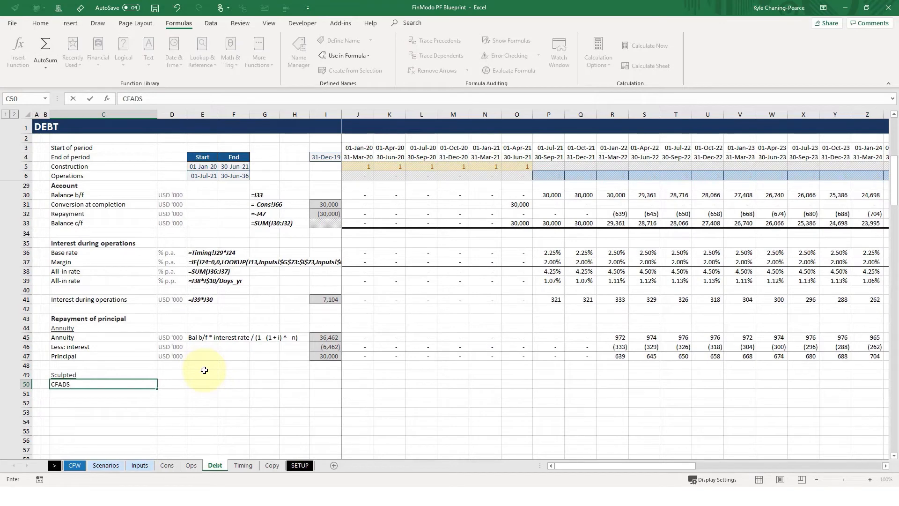
{"action": "key", "text": "Return"}
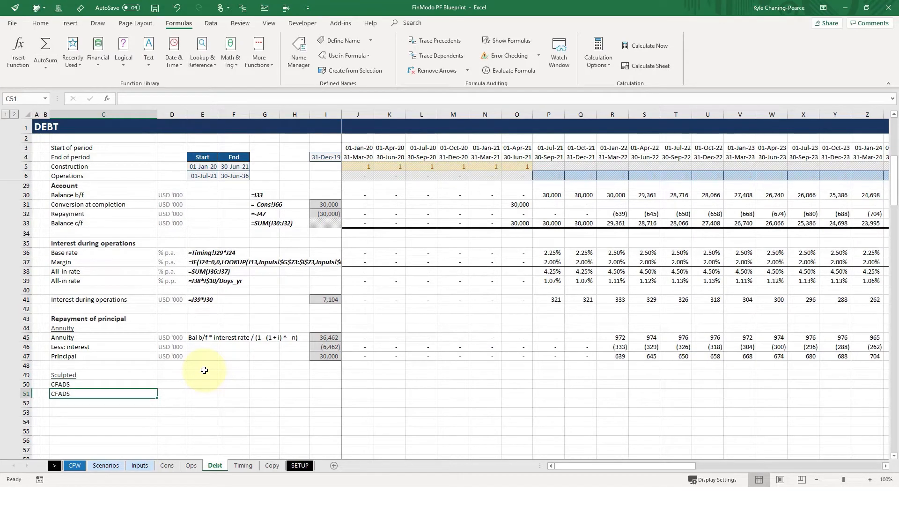
Extend the CFADS label in C51 to read "CFADS (during repay pd only)"
{"action": "key", "text": "F2"}
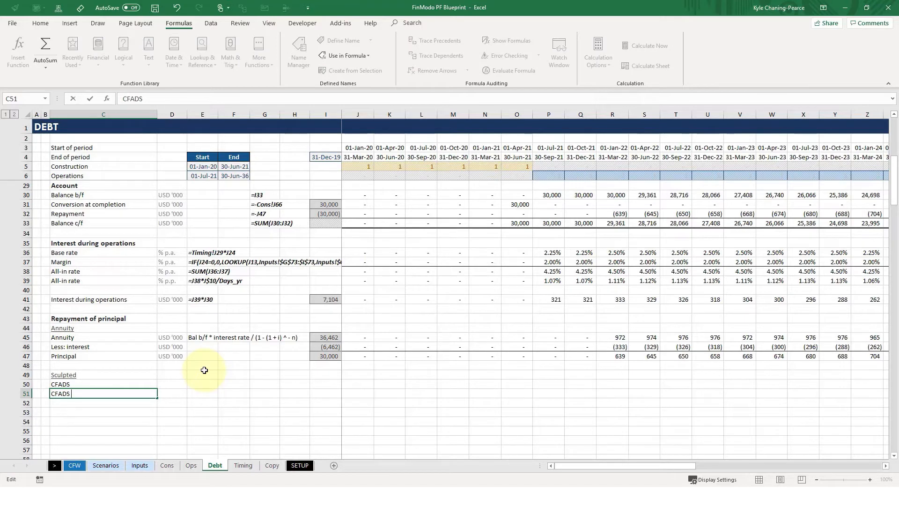
{"action": "type", "text": "(during repay pd"}
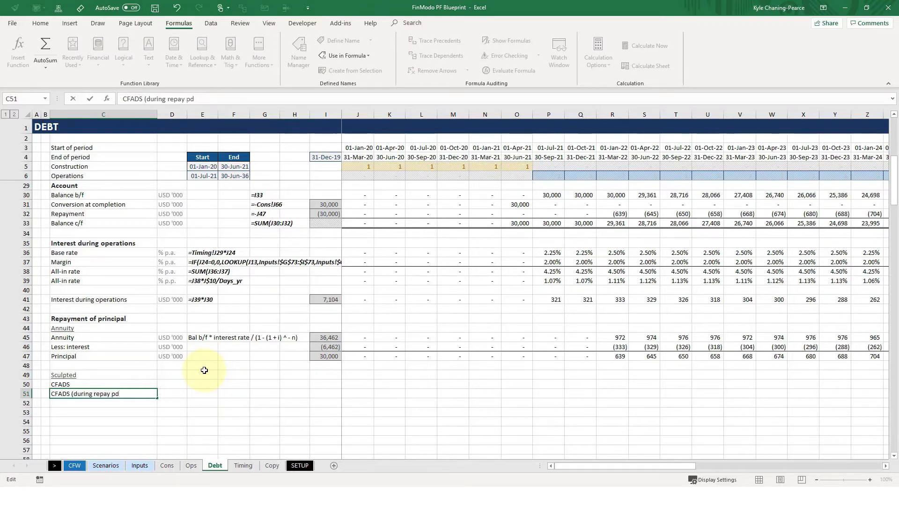
{"action": "type", "text": " only)_"}
{"action": "key", "text": "Return"}
{"action": "key", "text": "Up"}
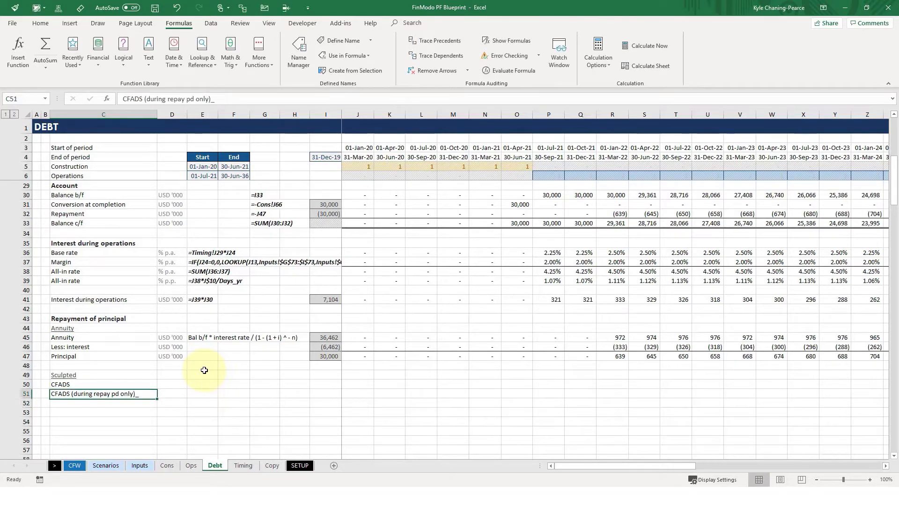
Append "(during repay pd only)" to the "Less: interest" label in C46
{"action": "key", "text": "Up"}
{"action": "key", "text": "Up"}
{"action": "key", "text": "Up"}
{"action": "key", "text": "Up"}
{"action": "key", "text": "Up"}
{"action": "key", "text": "F2"}
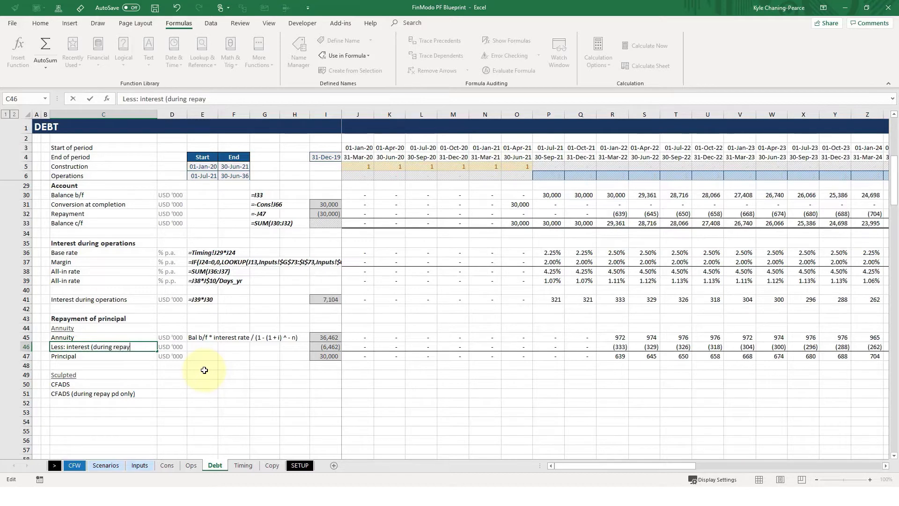
{"action": "type", "text": "(during repay pd only)"}
{"action": "key", "text": "Return"}
{"action": "key", "text": "Up"}
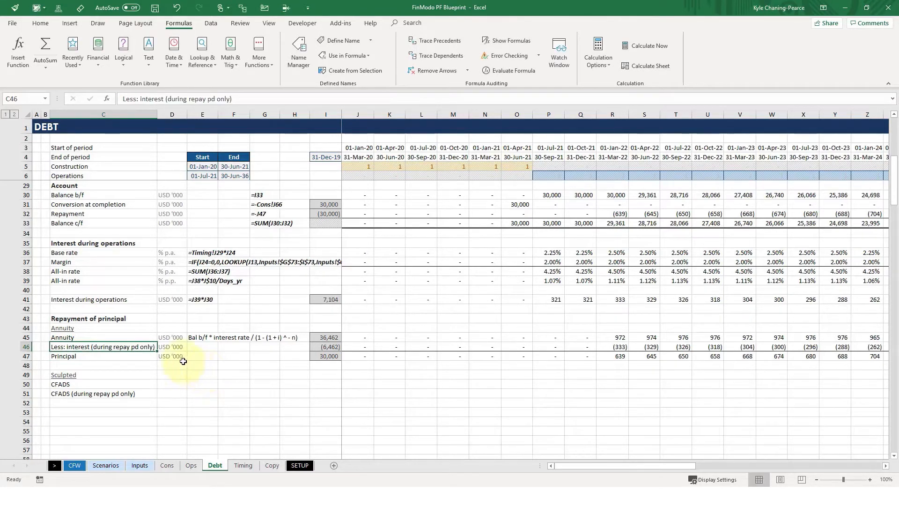
Check the "Less: interest" formula in N46 against the wording of its row label in C46
{"action": "left_click", "coordinate": [473, 347]}
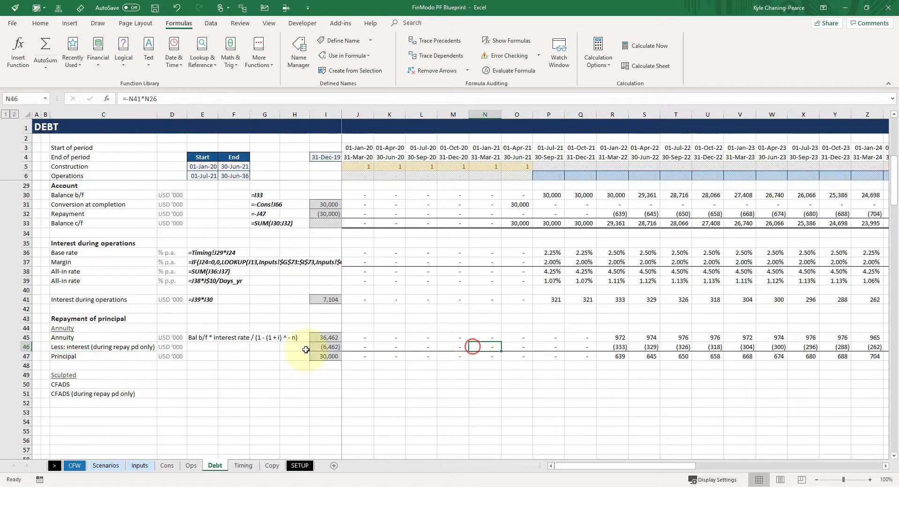
{"action": "key", "text": "F2"}
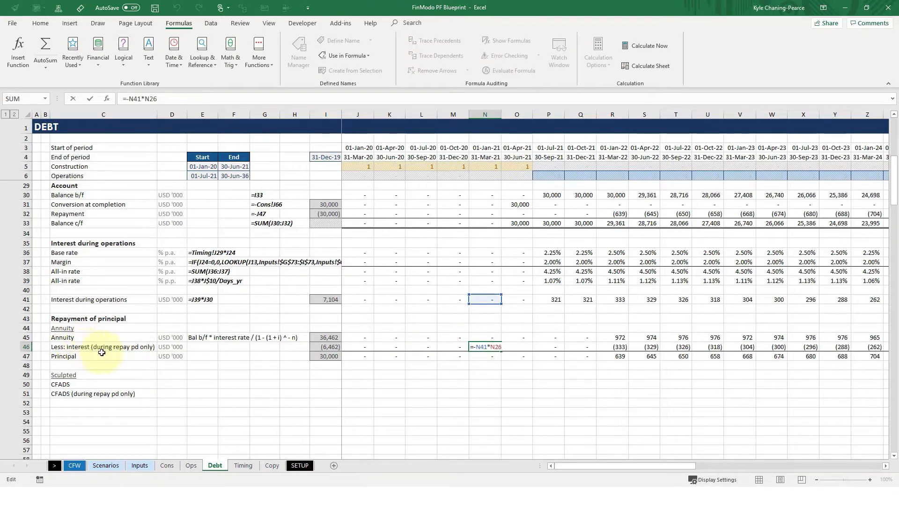
{"action": "key", "text": "Escape"}
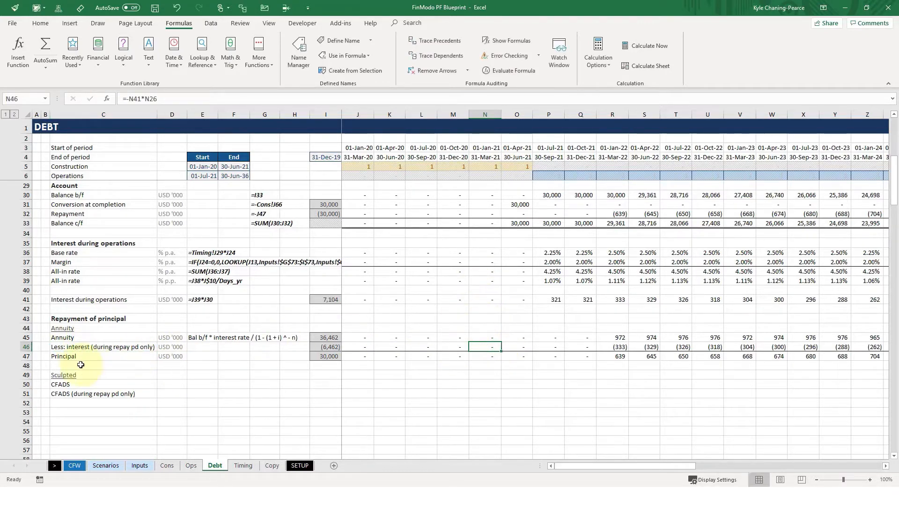
{"action": "key", "text": "shift+space"}
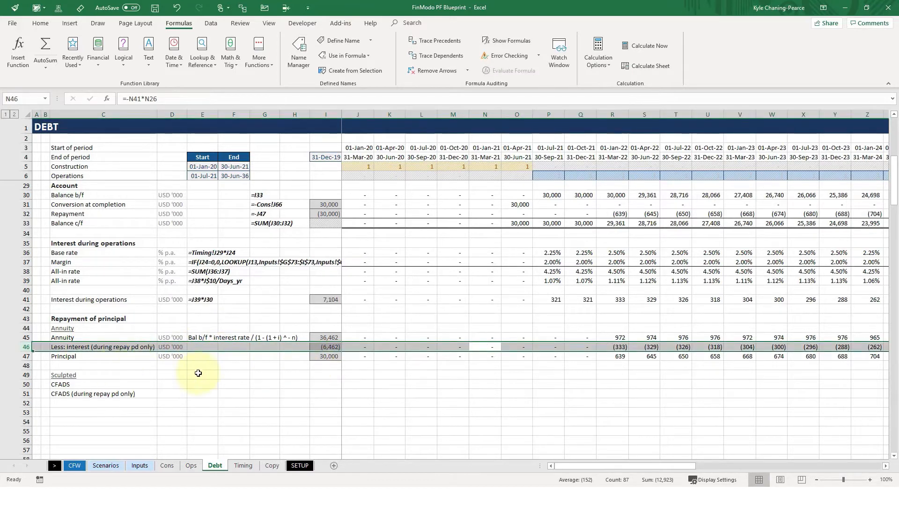
{"action": "left_click", "coordinate": [109, 347]}
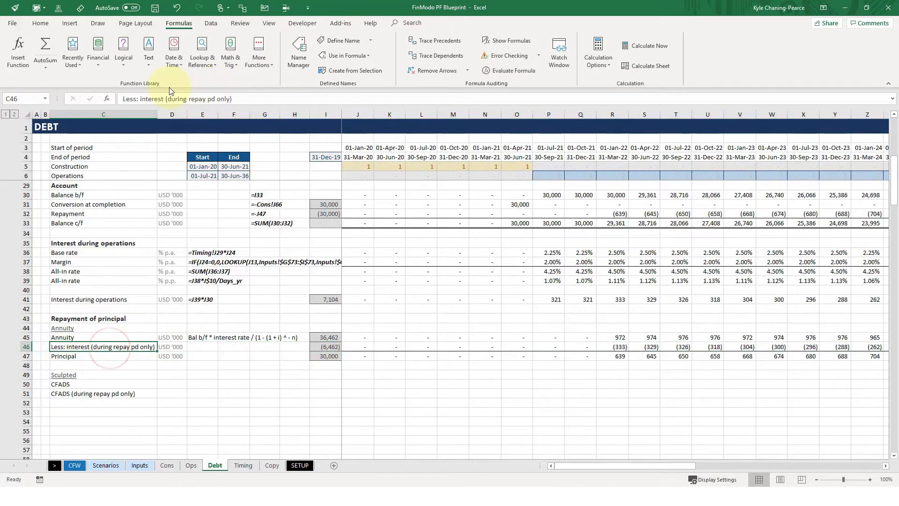
{"action": "left_click_drag", "start_coordinate": [167, 99], "coordinate": [232, 99]}
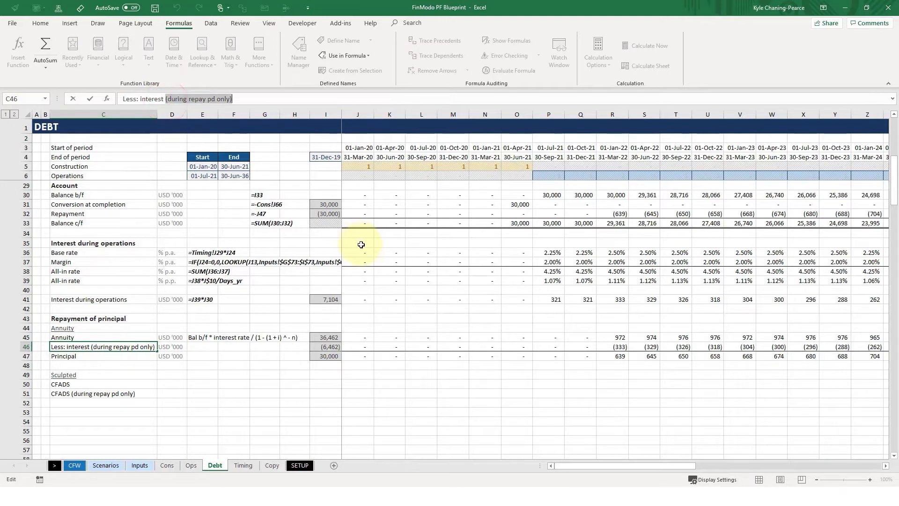
{"action": "key", "text": "Escape"}
Copy the USD '000 unit from the Principal row in D47 to both CFADS rows, D50:D51
{"action": "key", "text": "Down"}
{"action": "key", "text": "Down"}
{"action": "key", "text": "Down"}
{"action": "key", "text": "Down"}
{"action": "key", "text": "Down"}
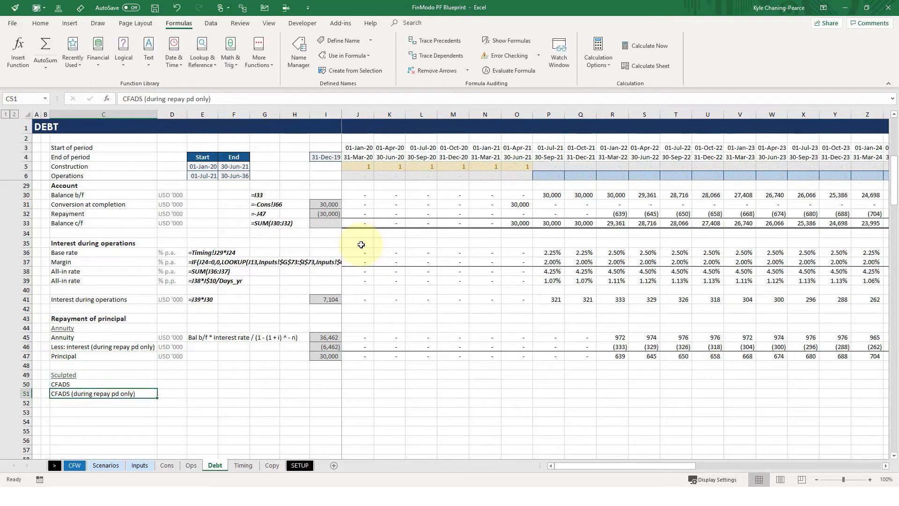
{"action": "key", "text": "Right"}
{"action": "key", "text": "Up"}
{"action": "key", "text": "Up"}
{"action": "key", "text": "Up"}
{"action": "key", "text": "Up"}
{"action": "key", "text": "ctrl+c"}
{"action": "key", "text": "Down"}
{"action": "key", "text": "Down"}
{"action": "key", "text": "Down"}
{"action": "key", "text": "shift+Down"}
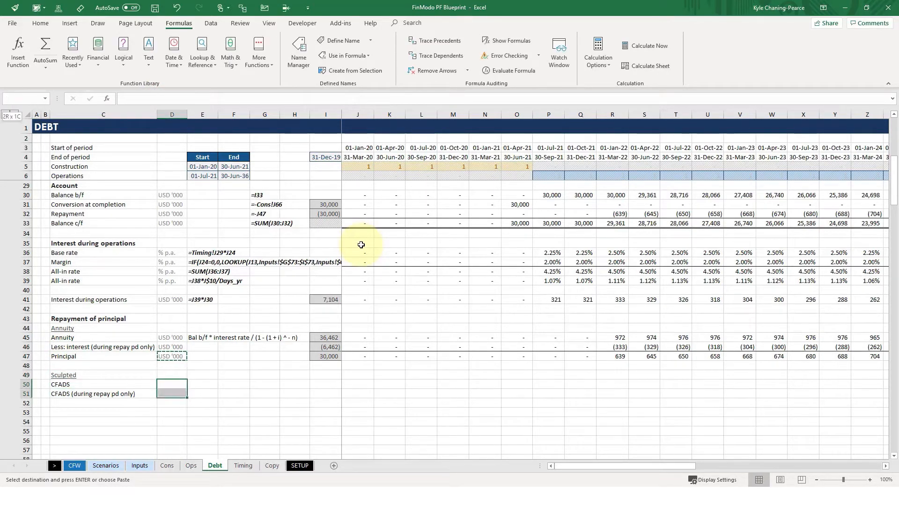
{"action": "key", "text": "ctrl+v"}
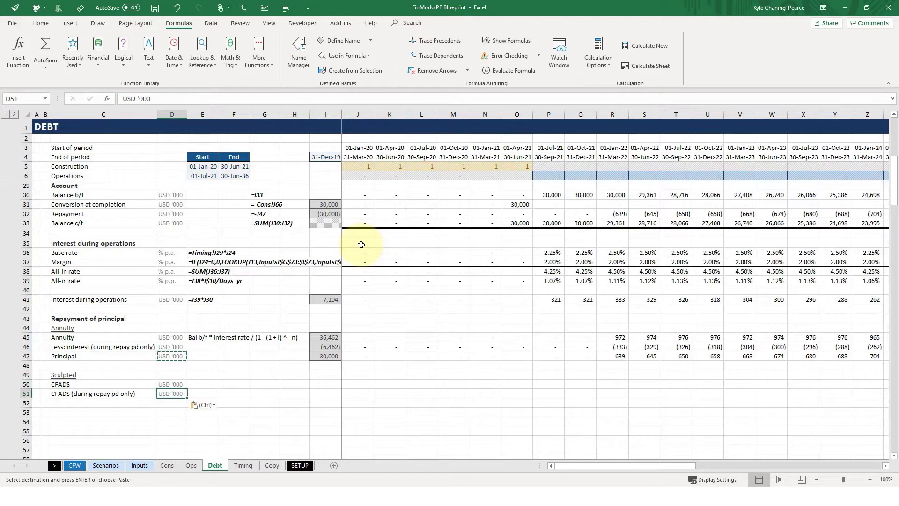
Link CFADS in J50 to the cashflow waterfall with =CFW!J46 and fill the formula across all periods
{"action": "left_click", "coordinate": [328, 385]}
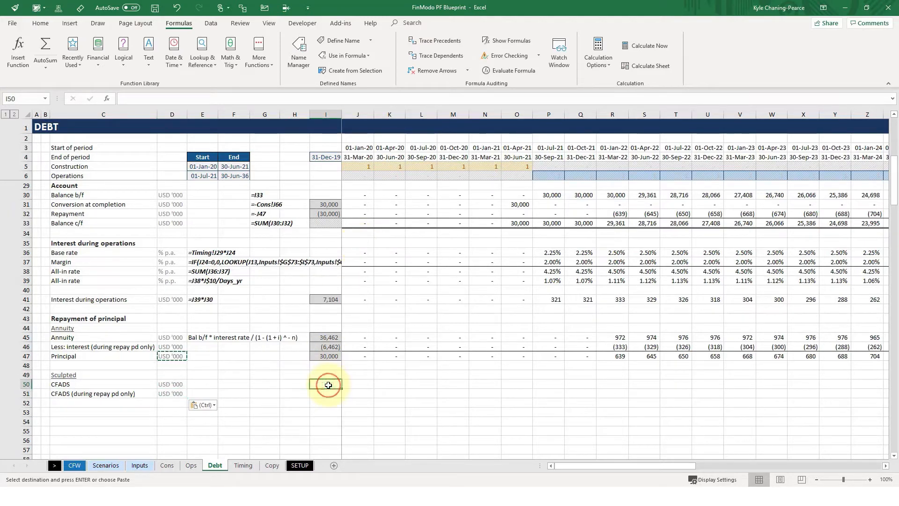
{"action": "key", "text": "Right"}
{"action": "type", "text": "="}
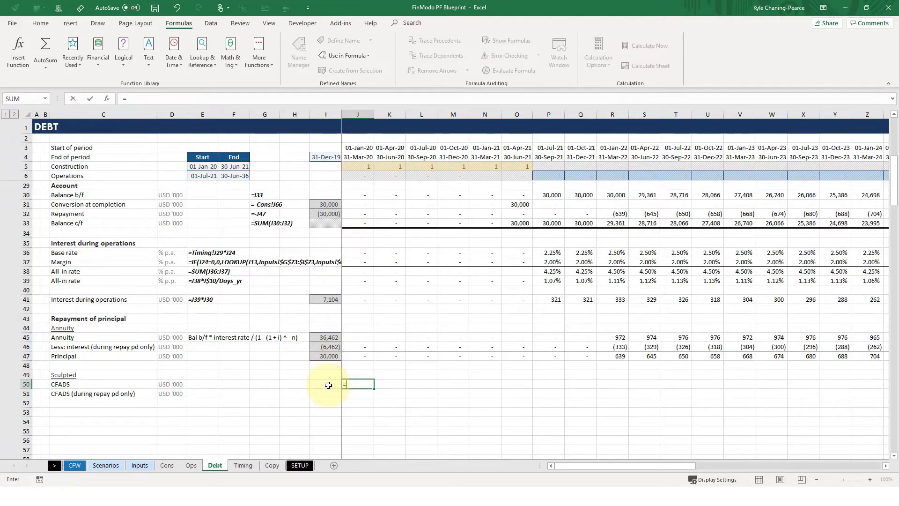
{"action": "key", "text": "ctrl+Page_Up"}
{"action": "key", "text": "ctrl+Page_Up"}
{"action": "key", "text": "ctrl+Page_Up"}
{"action": "key", "text": "ctrl+Page_Up"}
{"action": "key", "text": "ctrl+Page_Up"}
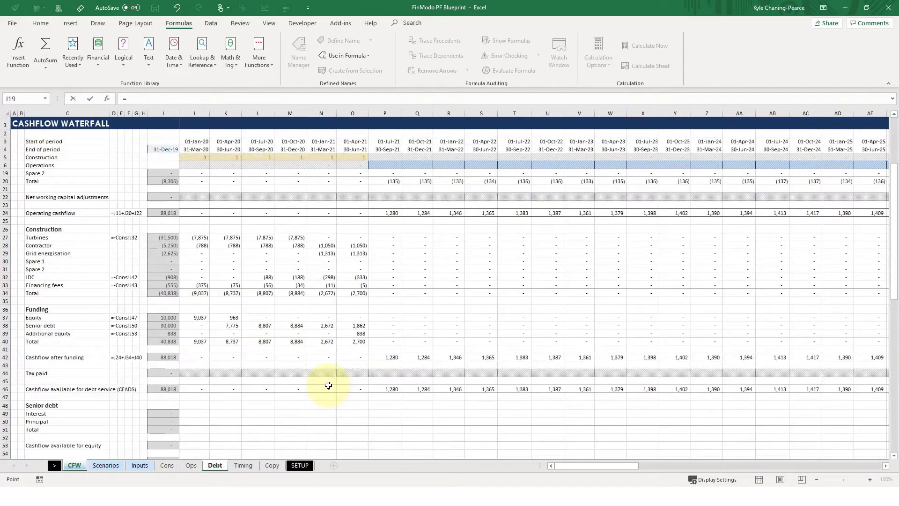
{"action": "left_click", "coordinate": [185, 390]}
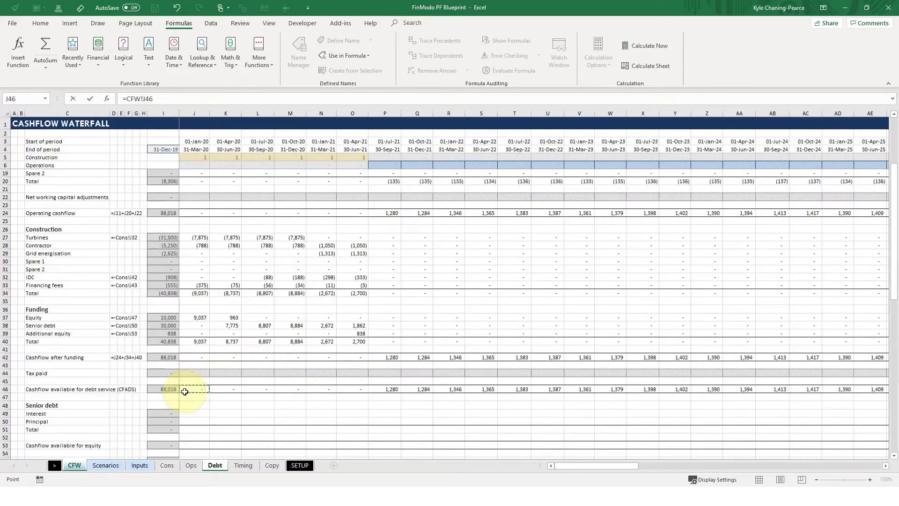
{"action": "key", "text": "ctrl+Return"}
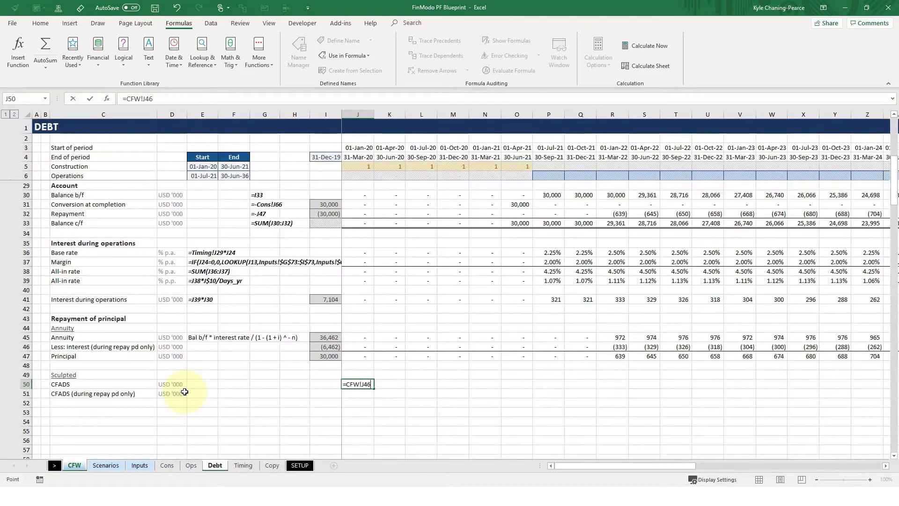
{"action": "key", "text": "ctrl+shift+Right"}
{"action": "key", "text": "ctrl+r"}
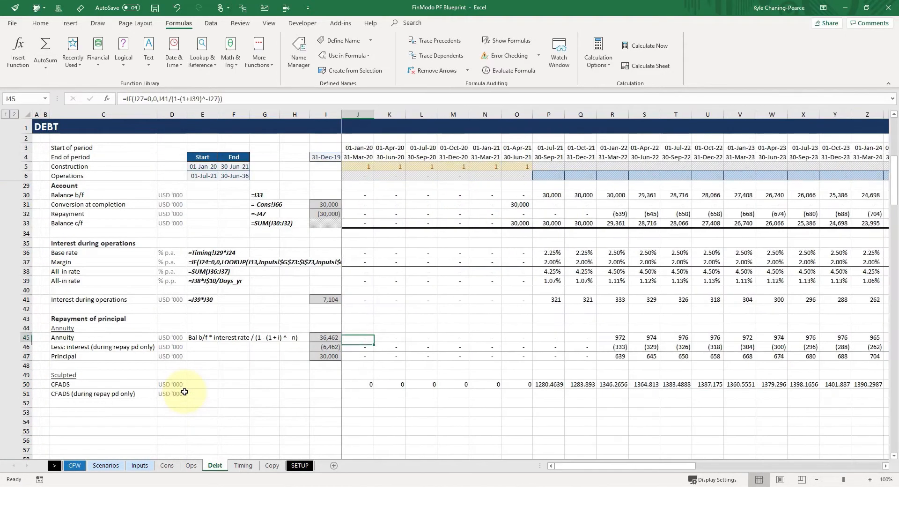
Apply the formatting of Annuity cell J45 to the whole CFADS row in J50:CO50
{"action": "key", "text": "ctrl+c"}
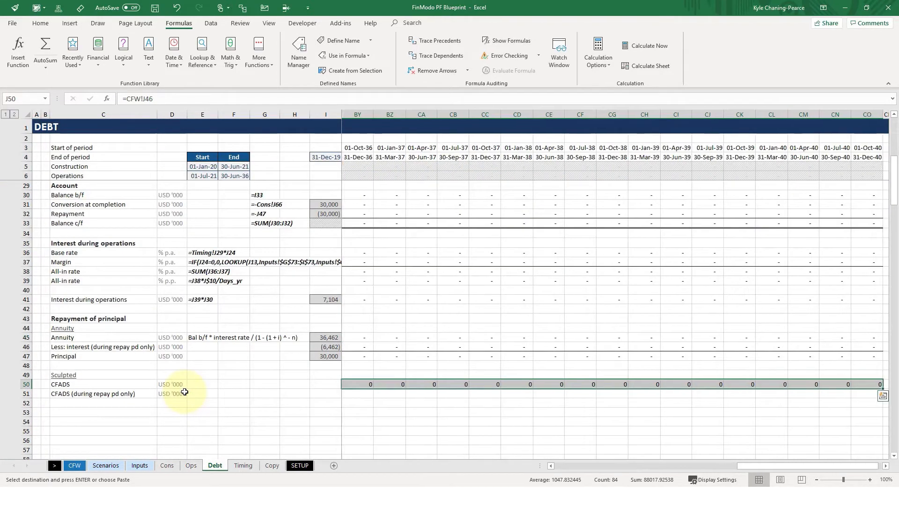
{"action": "key", "text": "alt+e"}
{"action": "key", "text": "s"}
{"action": "key", "text": "t"}
{"action": "key", "text": "Return"}
Copy the row total from Principal cell I47 into I50 and I51 for both CFADS rows
{"action": "key", "text": "Left"}
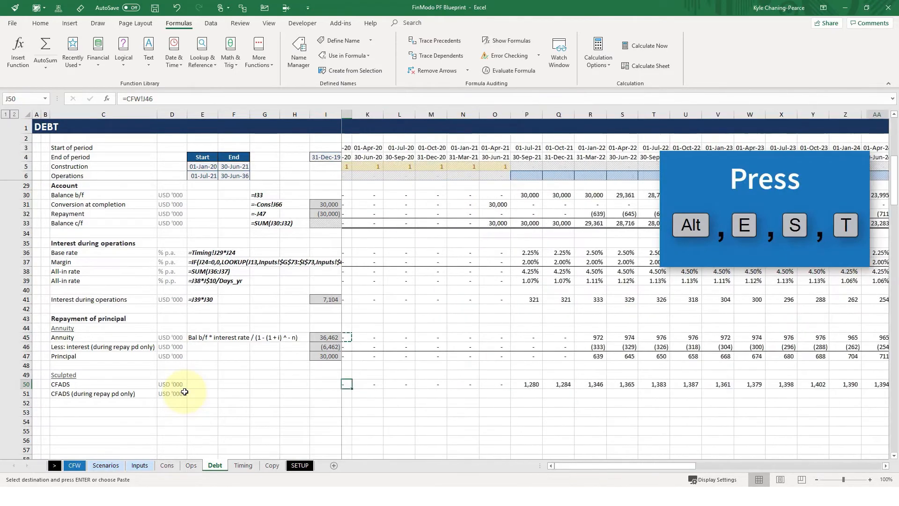
{"action": "key", "text": "Up"}
{"action": "key", "text": "Up"}
{"action": "key", "text": "Down"}
{"action": "key", "text": "Down"}
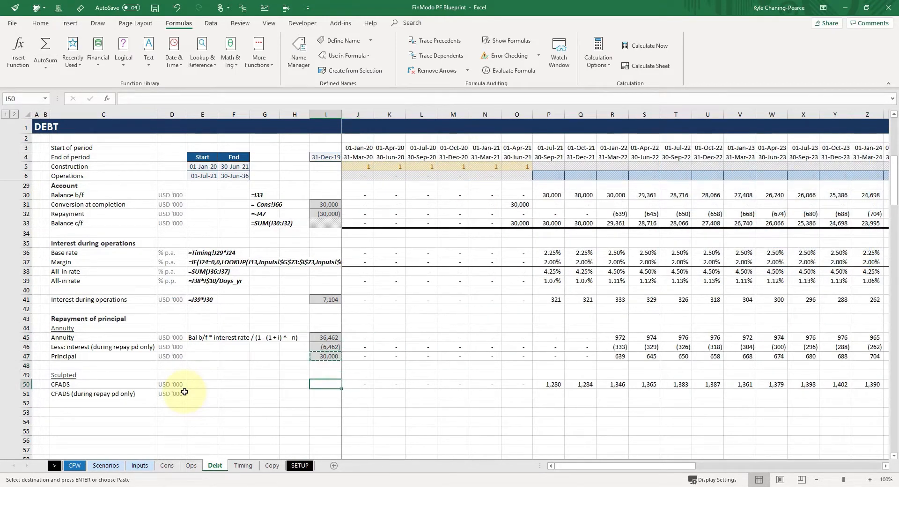
{"action": "key", "text": "ctrl+v"}
{"action": "key", "text": "Down"}
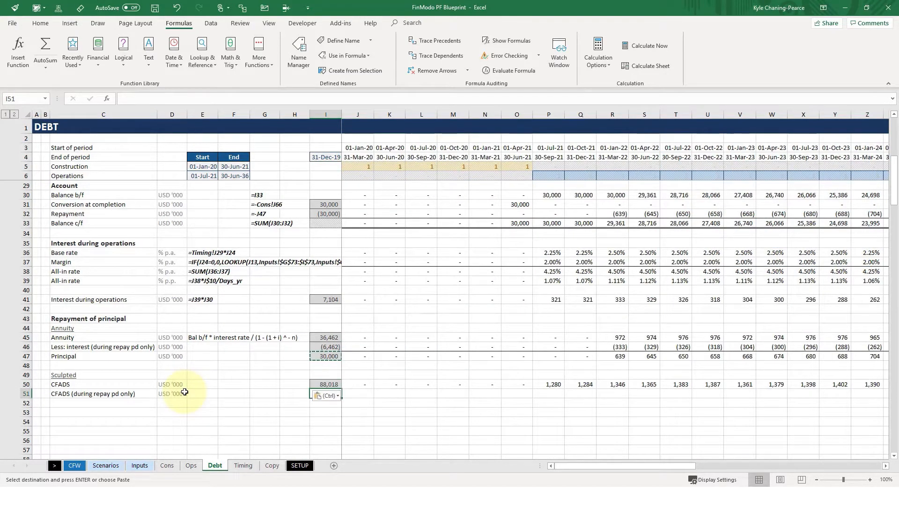
{"action": "key", "text": "Return"}
Multiply CFADS by the repayment period flag in J51 with =J50*J26 and fill the formula across all periods
{"action": "key", "text": "Right"}
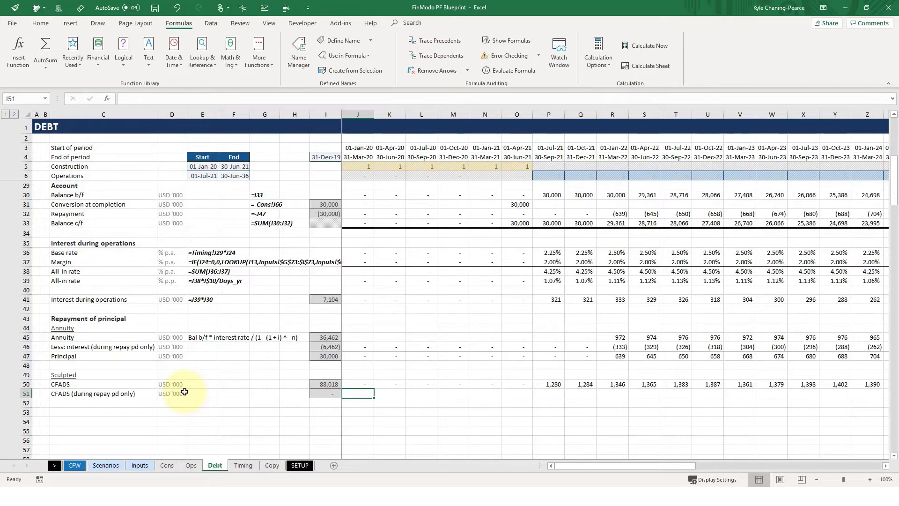
{"action": "type", "text": "=J50*"}
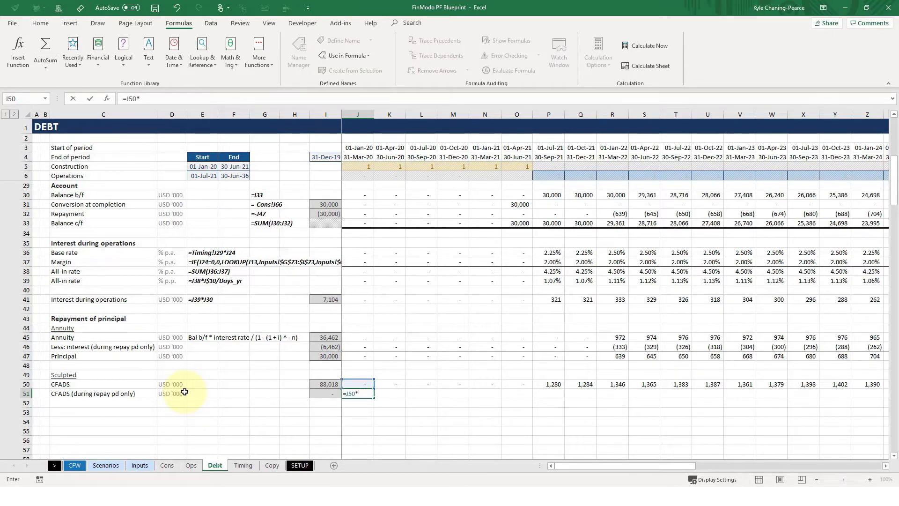
{"action": "scroll", "coordinate": [349, 336], "scroll_direction": "up", "scroll_amount": 2}
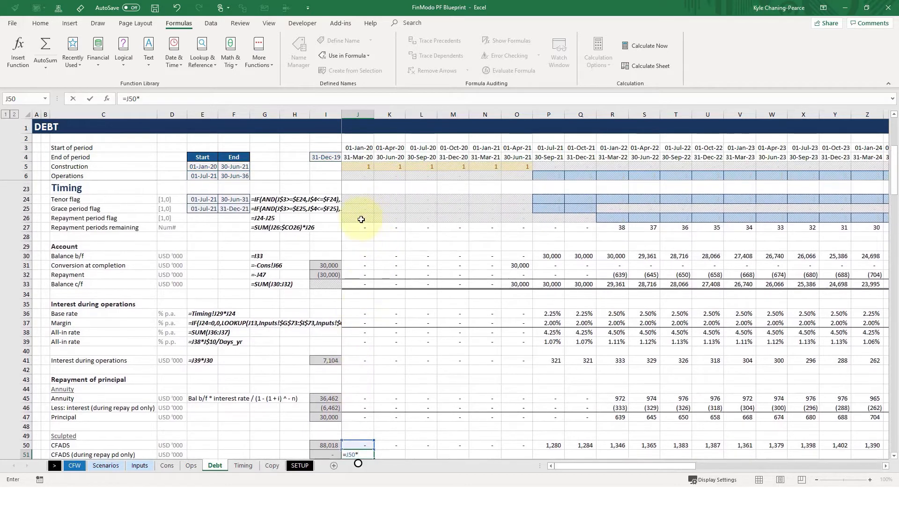
{"action": "left_click", "coordinate": [361, 217]}
{"action": "scroll", "coordinate": [486, 269], "scroll_direction": "down", "scroll_amount": 1}
{"action": "key", "text": "ctrl+Return"}
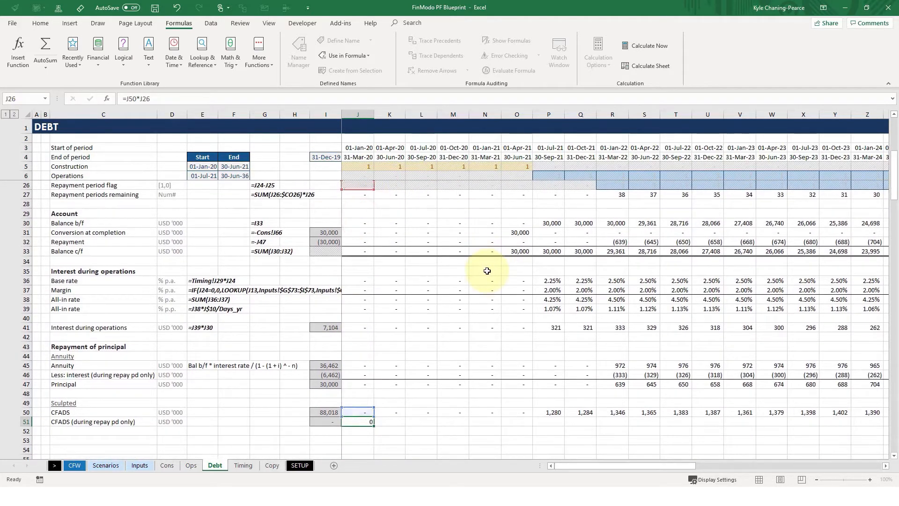
{"action": "key", "text": "ctrl+shift+Right"}
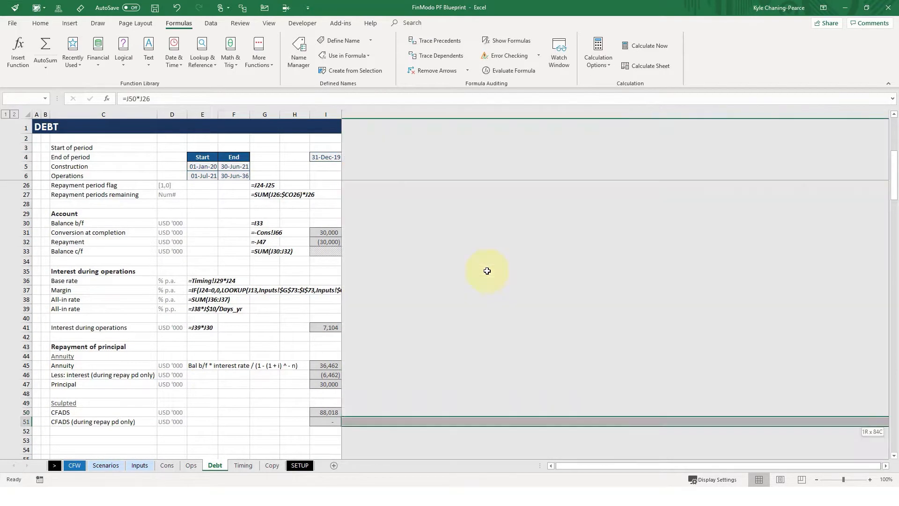
{"action": "key", "text": "ctrl+r"}
{"action": "key", "text": "ctrl+Left"}
{"action": "key", "text": "Right"}
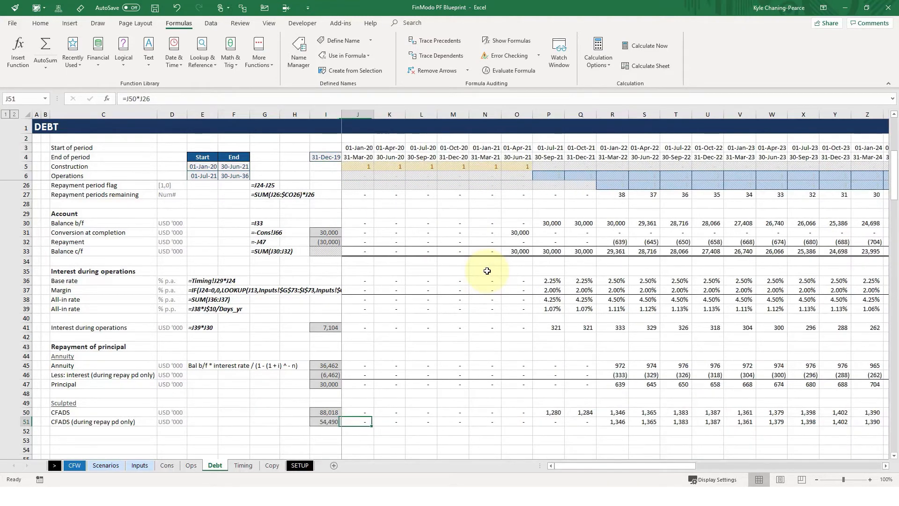
Check row 51 along the timeline, comparing CFADS before and after the end of the repayment period with row 50
{"action": "key", "text": "Right"}
{"action": "key", "text": "Right"}
{"action": "key", "text": "Right"}
{"action": "key", "text": "Right"}
{"action": "key", "text": "Right"}
{"action": "key", "text": "Right"}
{"action": "key", "text": "Right"}
{"action": "key", "text": "Right"}
{"action": "key", "text": "Right"}
{"action": "key", "text": "Right"}
{"action": "key", "text": "Right"}
{"action": "key", "text": "Right"}
{"action": "key", "text": "Right"}
{"action": "key", "text": "Right"}
{"action": "key", "text": "Right"}
{"action": "key", "text": "Right"}
{"action": "key", "text": "Right"}
{"action": "key", "text": "Right"}
{"action": "key", "text": "Right"}
{"action": "key", "text": "Right"}
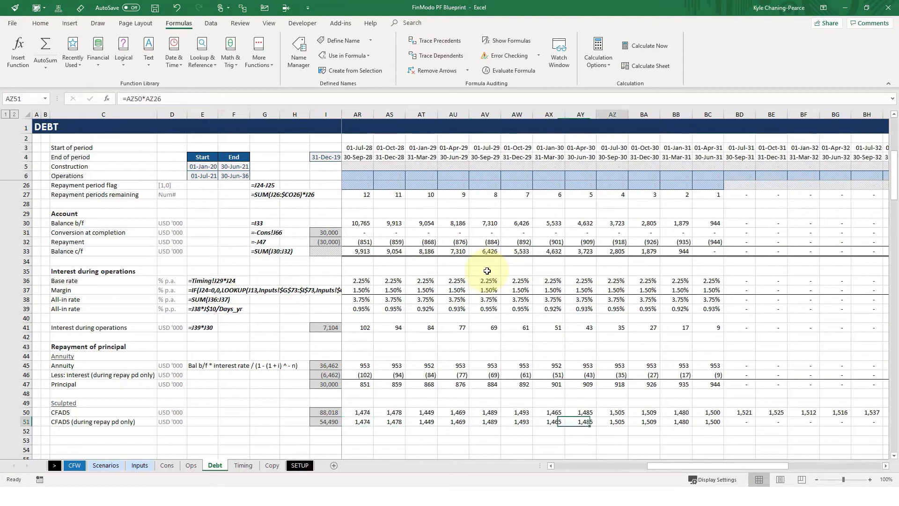
{"action": "key", "text": "Right"}
{"action": "key", "text": "Right"}
{"action": "key", "text": "Right"}
{"action": "key", "text": "Right"}
{"action": "key", "text": "shift+Right"}
{"action": "key", "text": "shift+Right"}
{"action": "key", "text": "shift+Right"}
{"action": "key", "text": "shift+Right"}
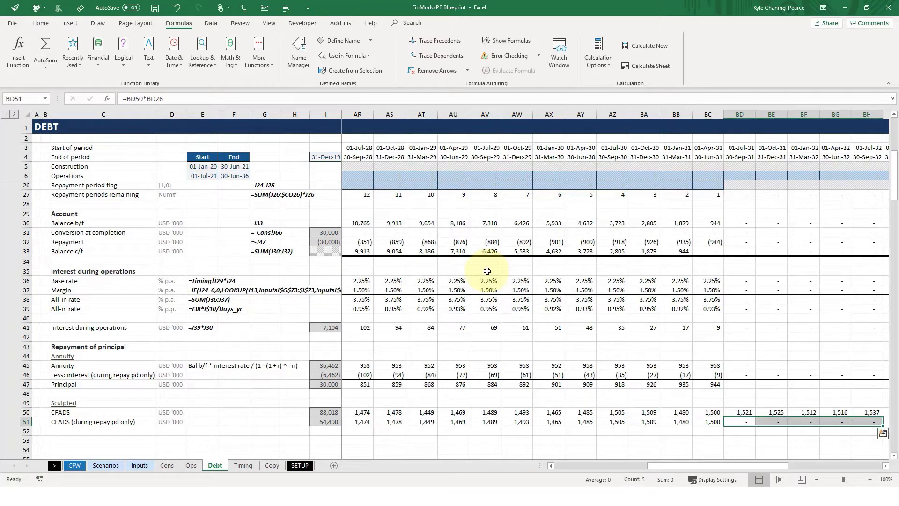
{"action": "key", "text": "Left"}
{"action": "key", "text": "shift+Left"}
{"action": "key", "text": "shift+Left"}
{"action": "key", "text": "shift+Left"}
{"action": "key", "text": "shift+Left"}
{"action": "key", "text": "shift+Left"}
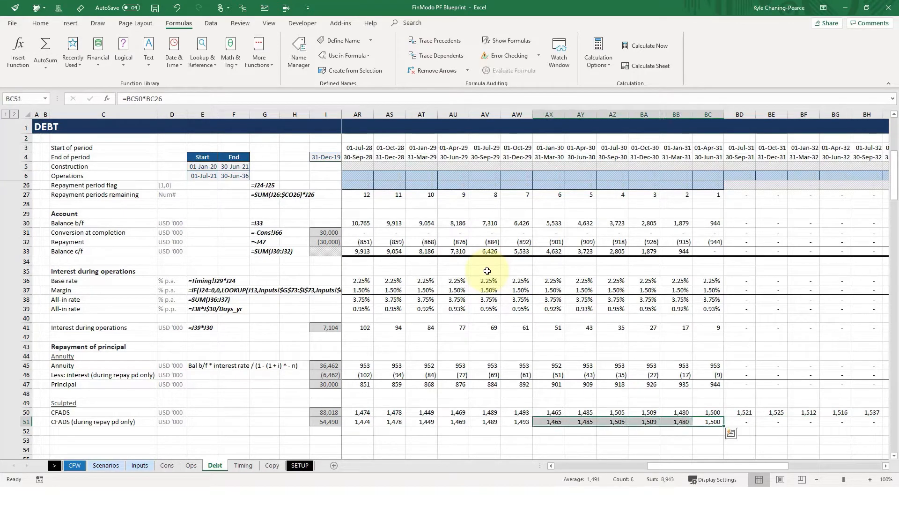
{"action": "key", "text": "Up"}
{"action": "key", "text": "ctrl+Left"}
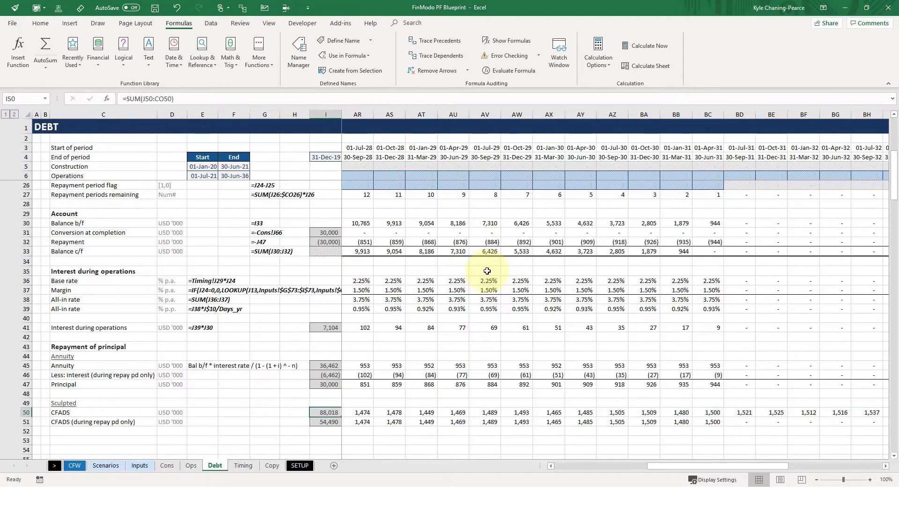
{"action": "key", "text": "Right"}
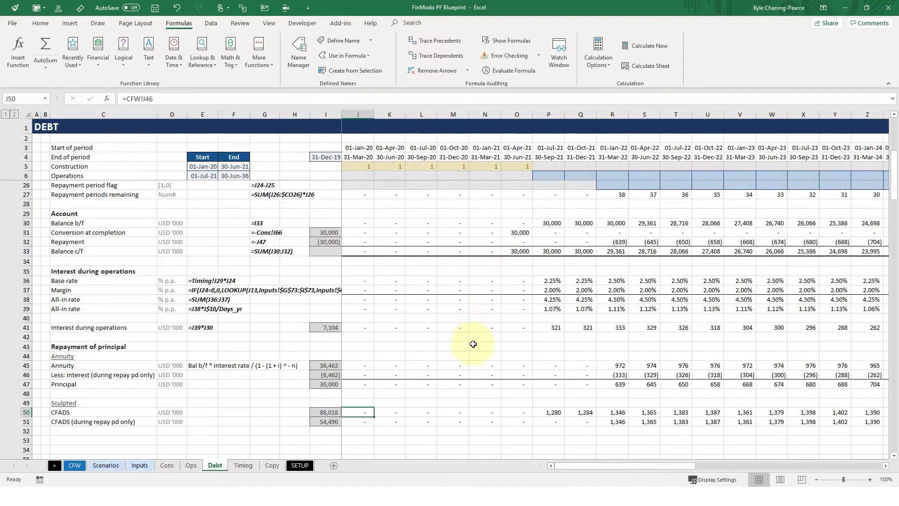
Label C53 "Max permissible debt service"
{"action": "scroll", "coordinate": [473, 347], "scroll_direction": "down", "scroll_amount": 1}
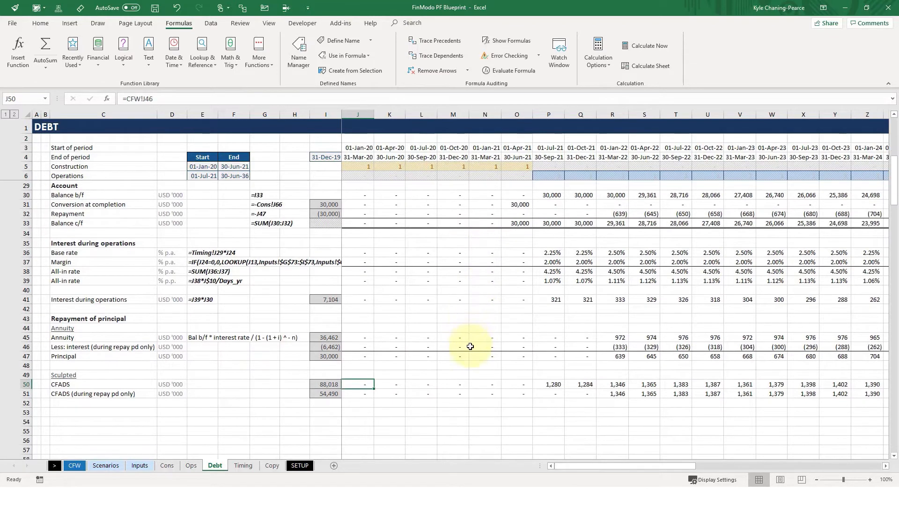
{"action": "left_click", "coordinate": [121, 411]}
{"action": "type", "text": "Max per"}
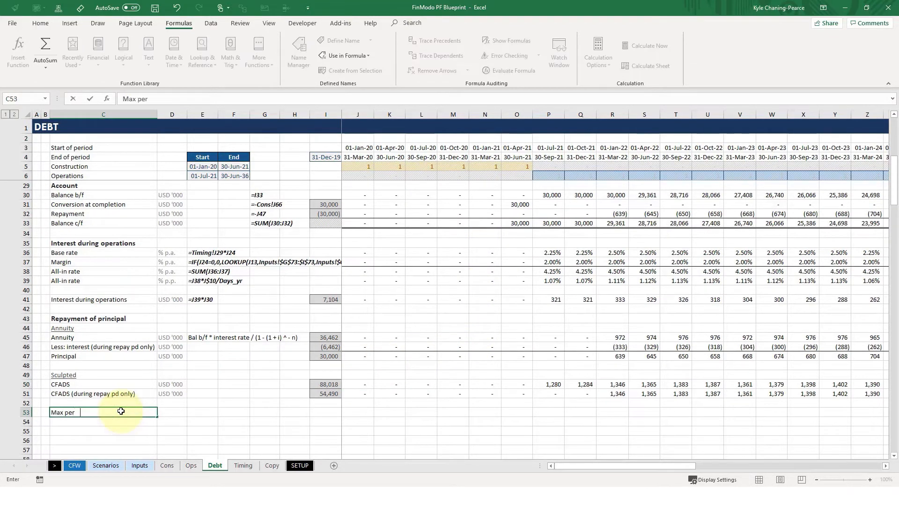
{"action": "type", "text": "missible debt service"}
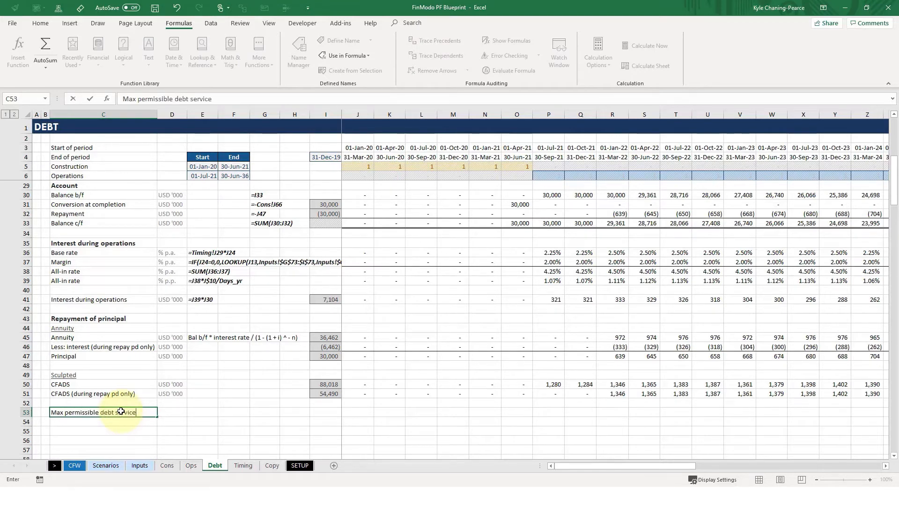
{"action": "key", "text": "ctrl+Return"}
Copy the USD '000 unit from D51 to D53 for the maximum permissible debt service row
{"action": "key", "text": "Right"}
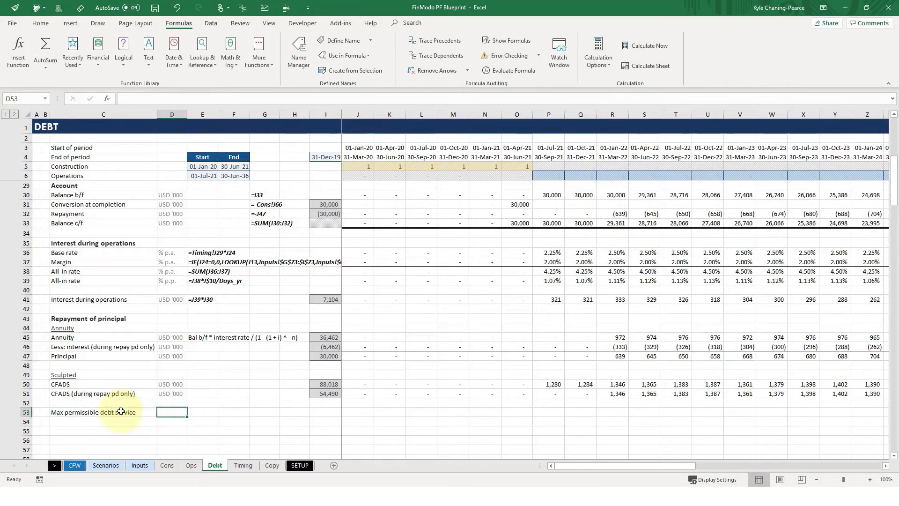
{"action": "type", "text": "v"}
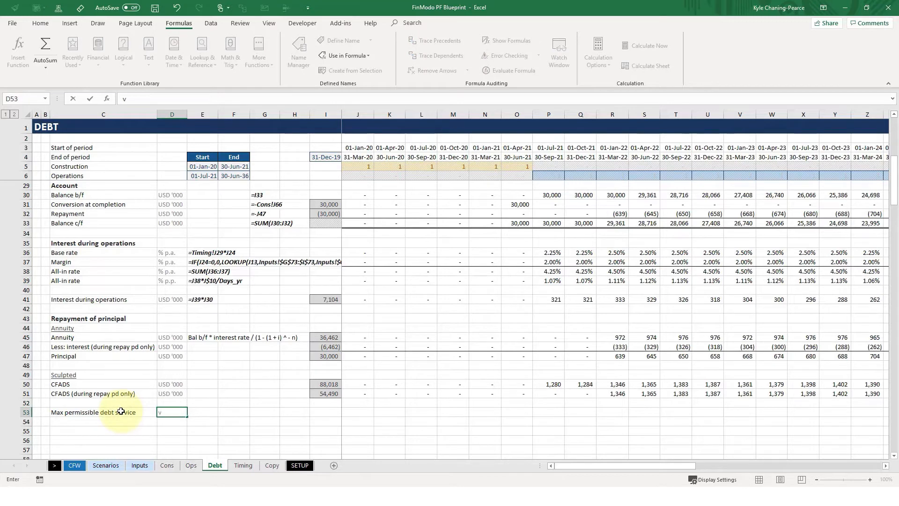
{"action": "key", "text": "Escape"}
{"action": "key", "text": "Up"}
{"action": "key", "text": "Up"}
{"action": "key", "text": "ctrl+c"}
{"action": "key", "text": "Down"}
{"action": "key", "text": "Down"}
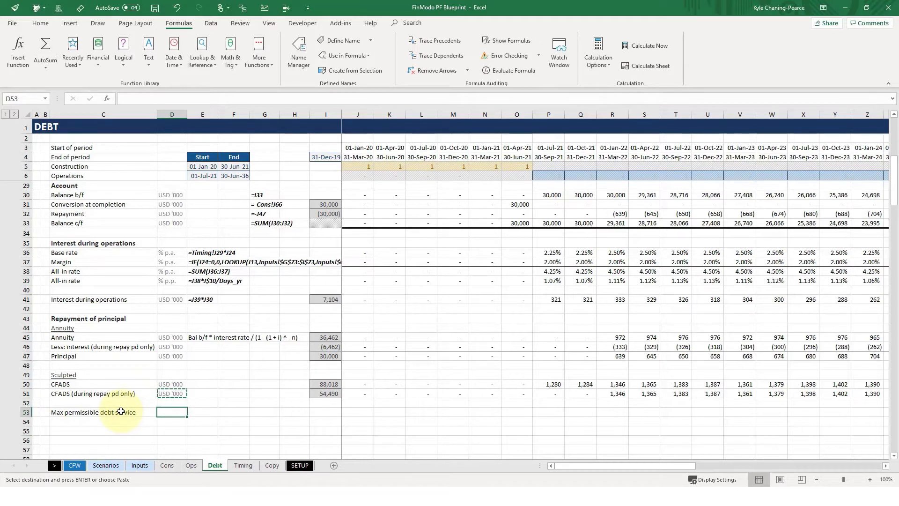
{"action": "key", "text": "ctrl+v"}
{"action": "key", "text": "Right"}
{"action": "key", "text": "Escape"}
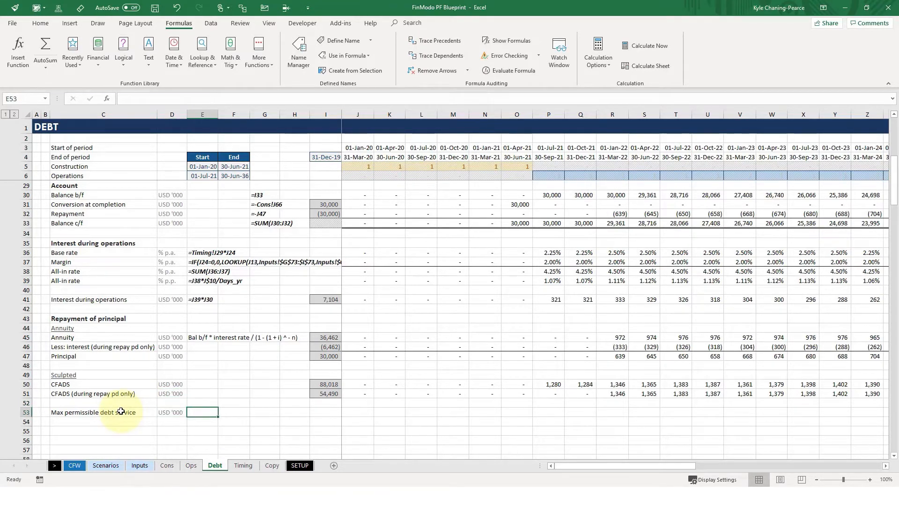
Review the Tenor, Margin and Fees headings under Senior debt on the Inputs sheet
{"action": "key", "text": "ctrl+Page_Up"}
{"action": "key", "text": "ctrl+Page_Up"}
{"action": "key", "text": "ctrl+Page_Up"}
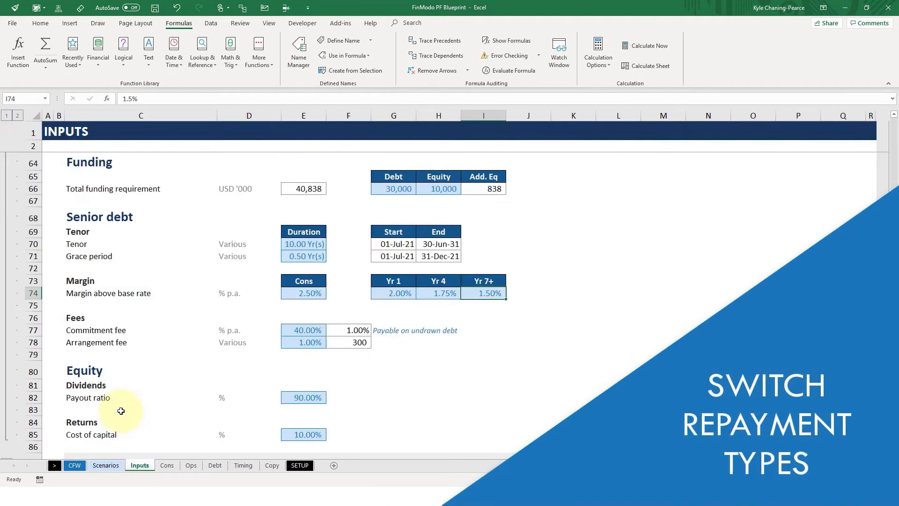
{"action": "left_click", "coordinate": [96, 219]}
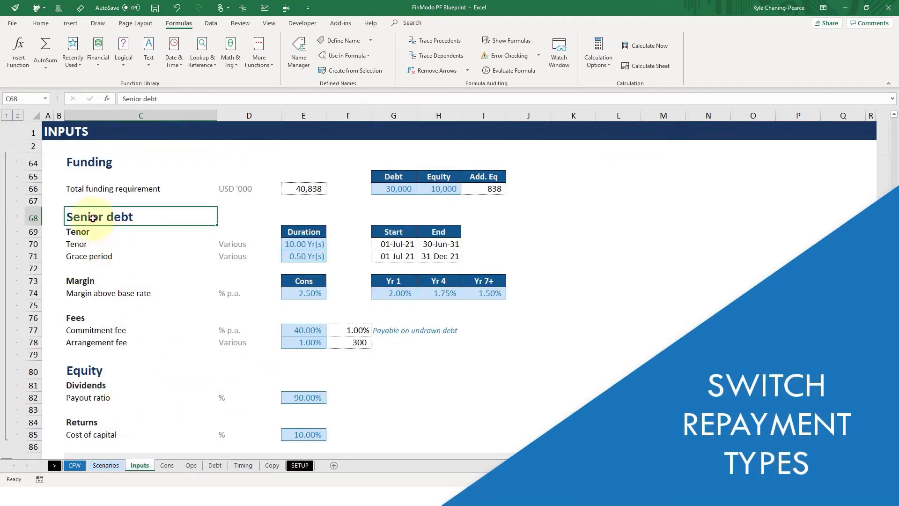
{"action": "left_click", "coordinate": [86, 233]}
{"action": "left_click", "coordinate": [92, 284]}
{"action": "left_click", "coordinate": [92, 316]}
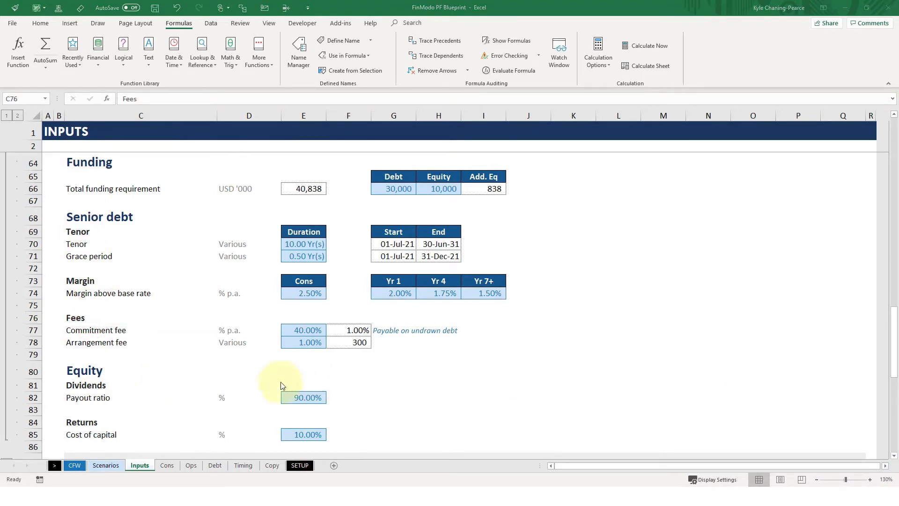
Insert five blank rows at rows 80 to 84 of the Inputs sheet, directly above the Equity section
{"action": "left_click", "coordinate": [115, 368]}
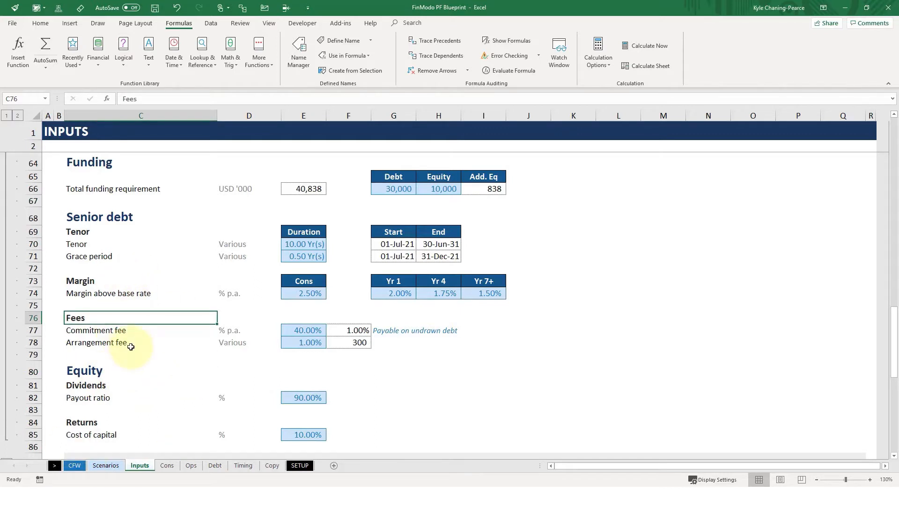
{"action": "scroll", "coordinate": [131, 346], "scroll_direction": "down", "scroll_amount": 1}
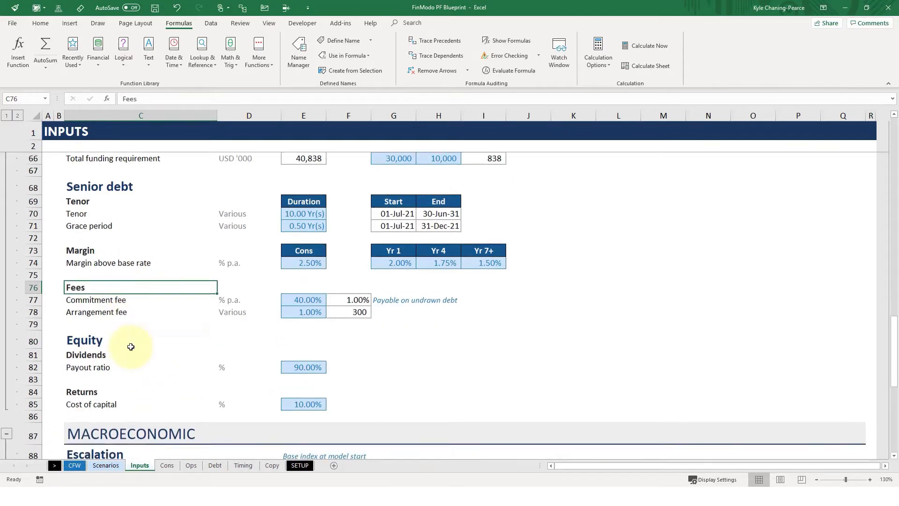
{"action": "left_click_drag", "start_coordinate": [117, 330], "coordinate": [118, 378]}
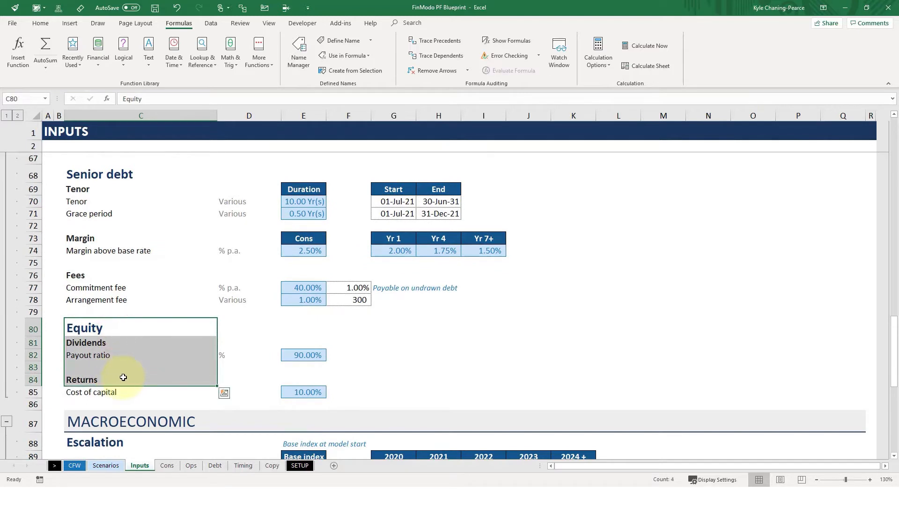
{"action": "key", "text": "shift+space"}
{"action": "key", "text": "ctrl+shift+plus"}
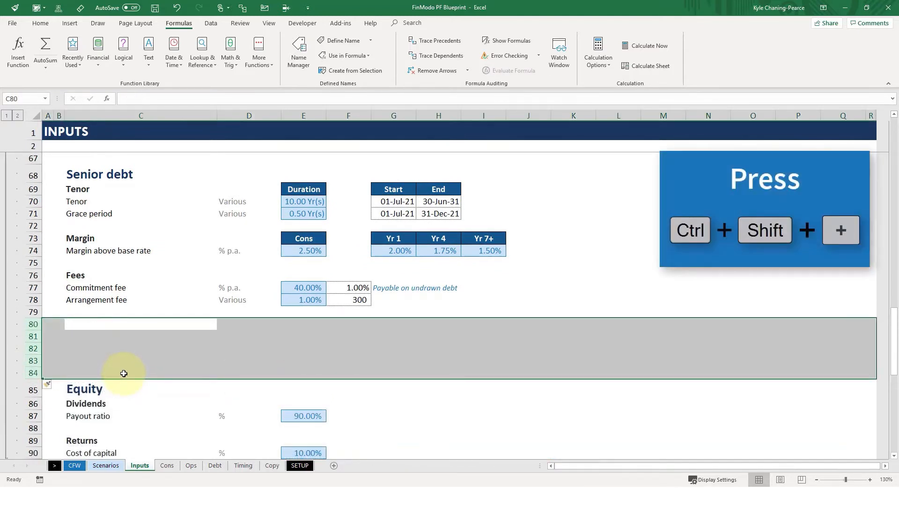
Enter the subheading "Repayment" in C80 using the bold H2 cell style
{"action": "left_click", "coordinate": [90, 325]}
{"action": "key", "text": "alt+2"}
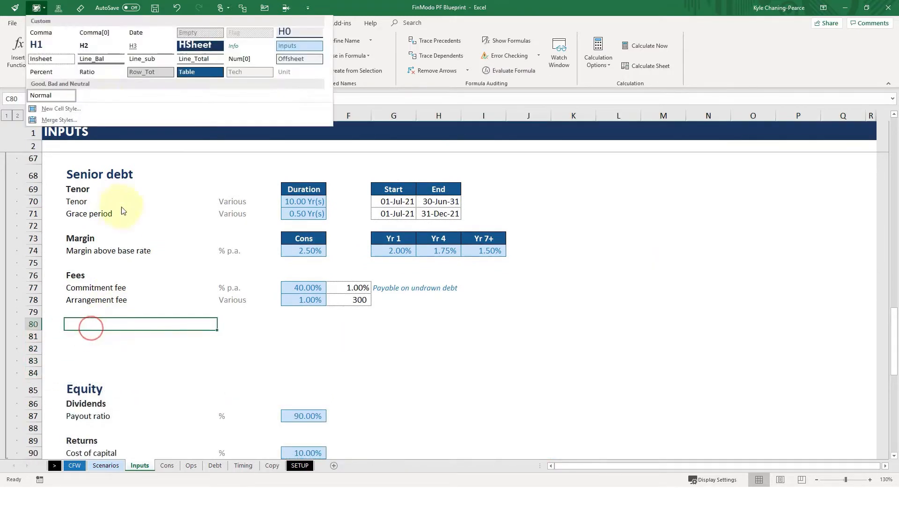
{"action": "left_click", "coordinate": [90, 58]}
{"action": "type", "text": "Rep"}
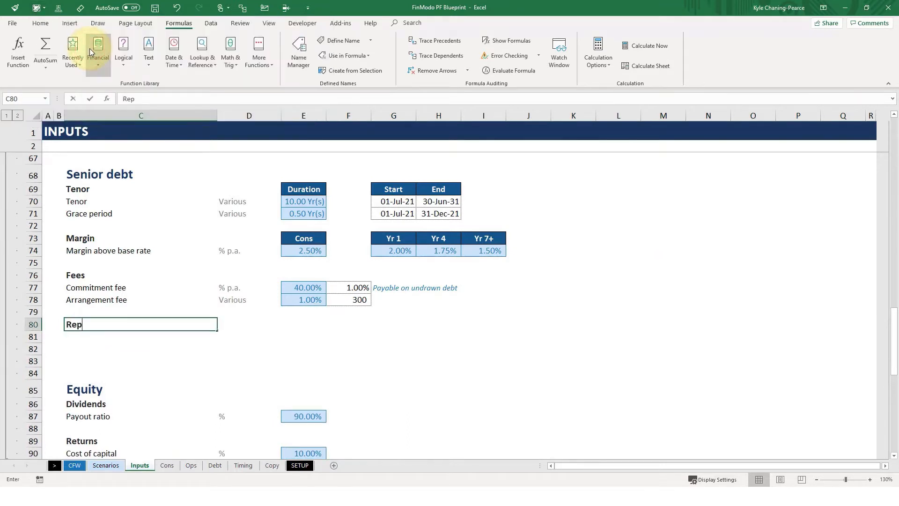
{"action": "type", "text": "ayment"}
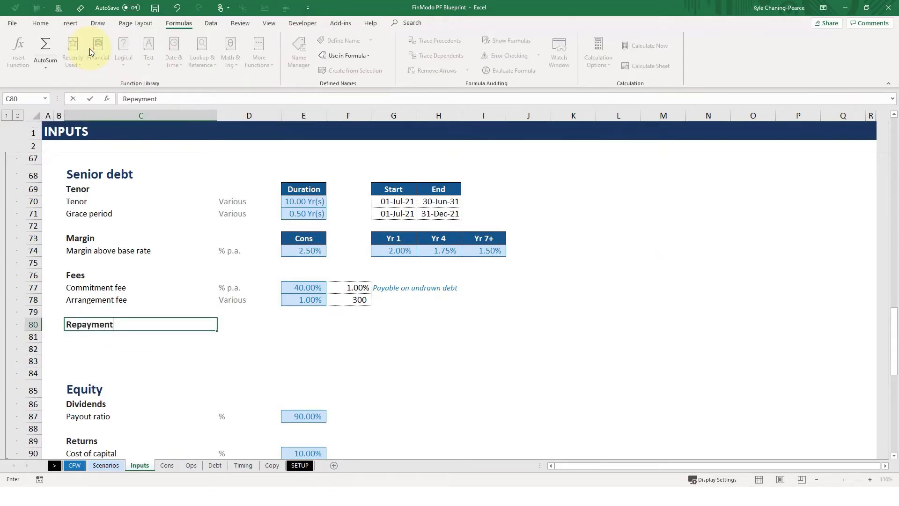
{"action": "key", "text": "Return"}
Label C81 "Selection" under the Repayment heading and enter "Selection" as its unit in D81
{"action": "type", "text": "S"}
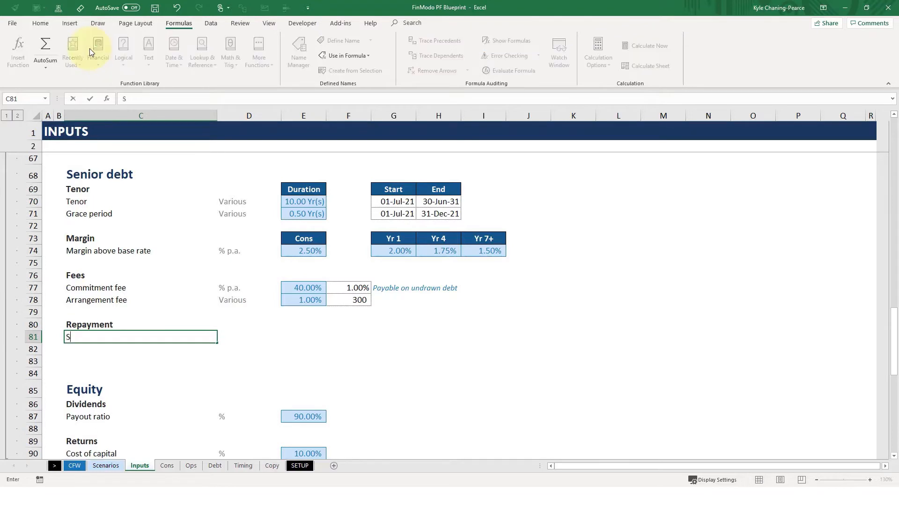
{"action": "type", "text": "election"}
{"action": "key", "text": "Tab"}
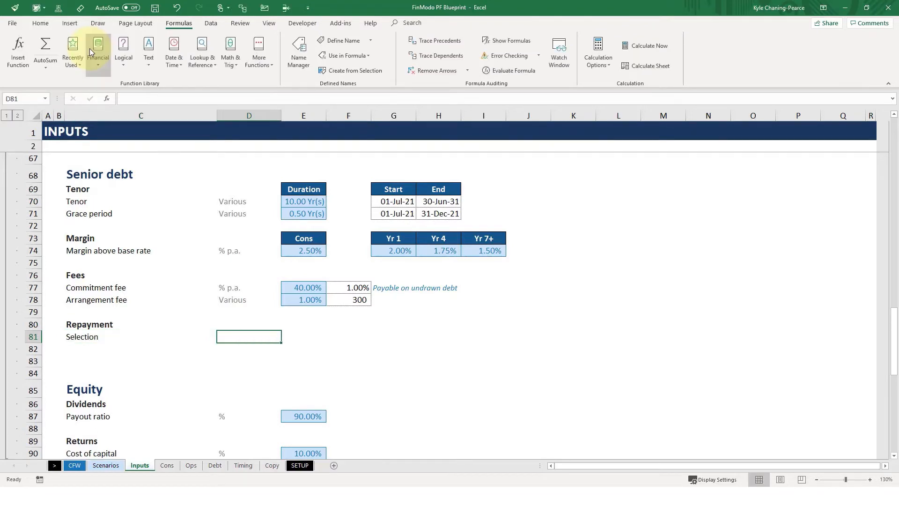
{"action": "type", "text": "Selection"}
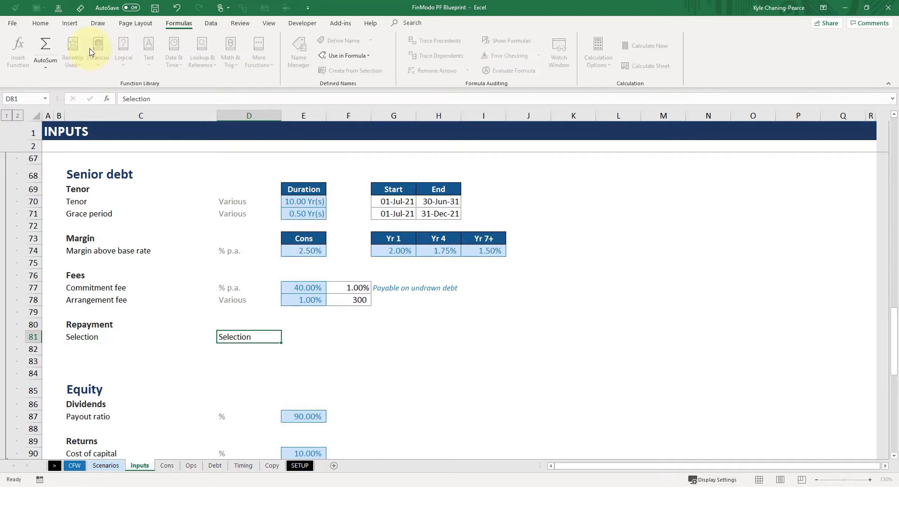
{"action": "key", "text": "Return"}
Copy only the grey unit formatting of D78 onto the Selection unit in D81
{"action": "key", "text": "Up"}
{"action": "key", "text": "Right"}
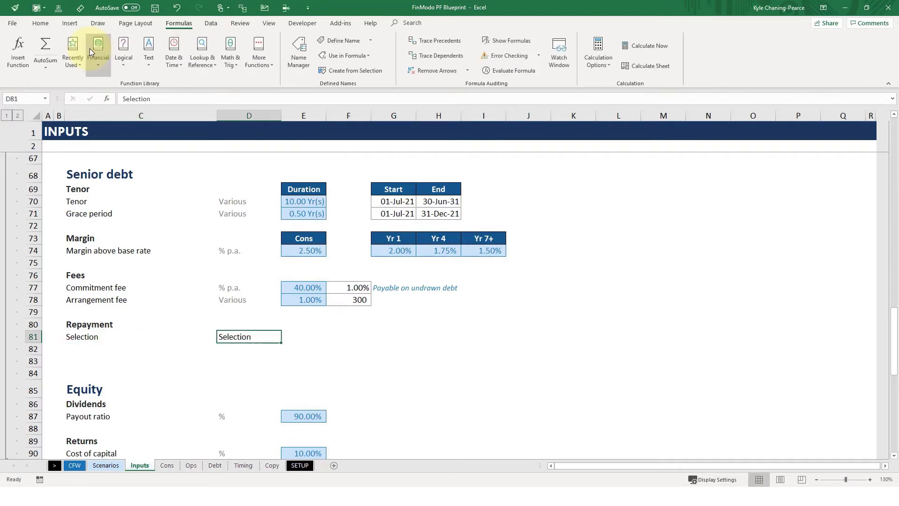
{"action": "key", "text": "ctrl+Up"}
{"action": "key", "text": "alt+1"}
{"action": "key", "text": "alt+2"}
{"action": "key", "text": "Escape"}
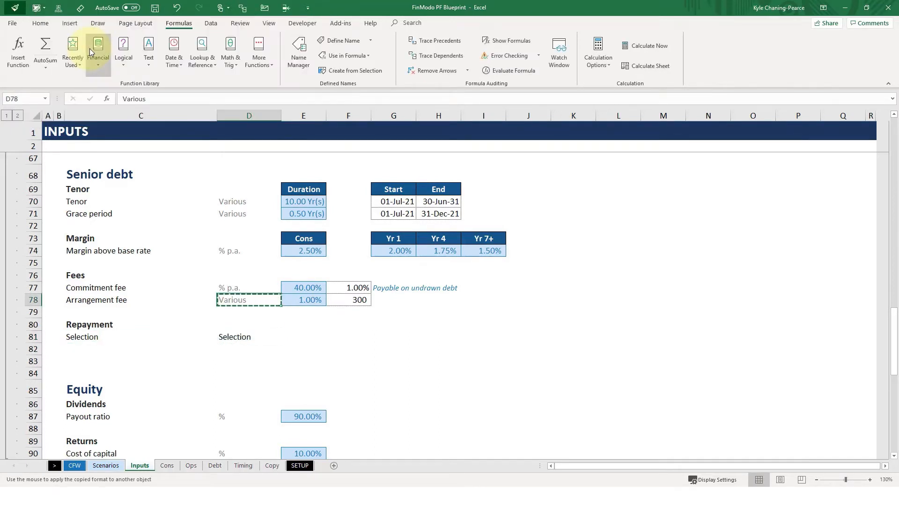
{"action": "key", "text": "ctrl+c"}
{"action": "key", "text": "Down"}
{"action": "key", "text": "Down"}
{"action": "key", "text": "Down"}
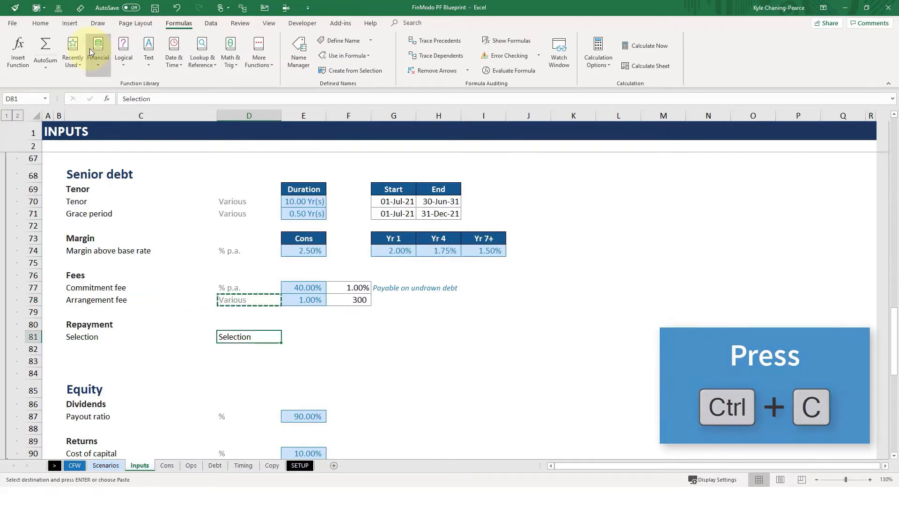
{"action": "key", "text": "alt+e"}
{"action": "key", "text": "s"}
{"action": "key", "text": "t"}
{"action": "key", "text": "Return"}
List the repayment options "Annuity" in G81 and "Sculpted" in G82
{"action": "key", "text": "Right"}
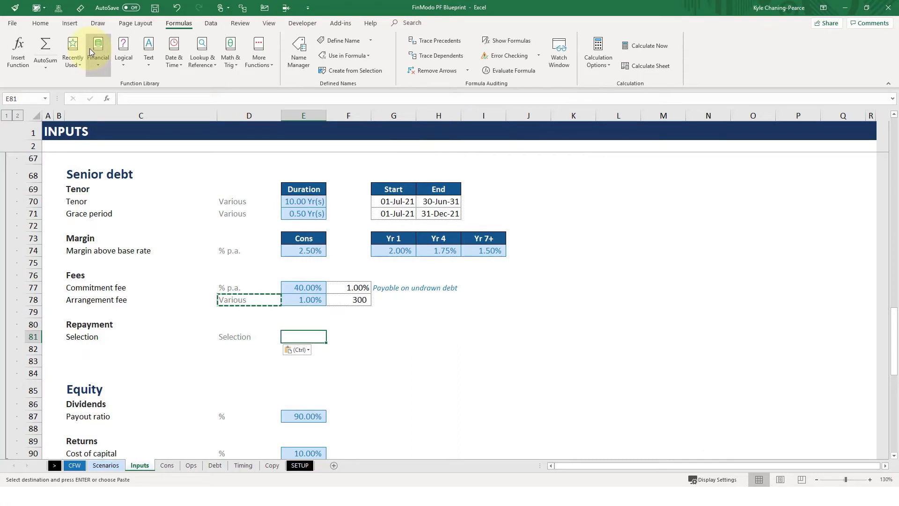
{"action": "key", "text": "Right"}
{"action": "key", "text": "Right"}
{"action": "key", "text": "Escape"}
{"action": "type", "text": "Annuity"}
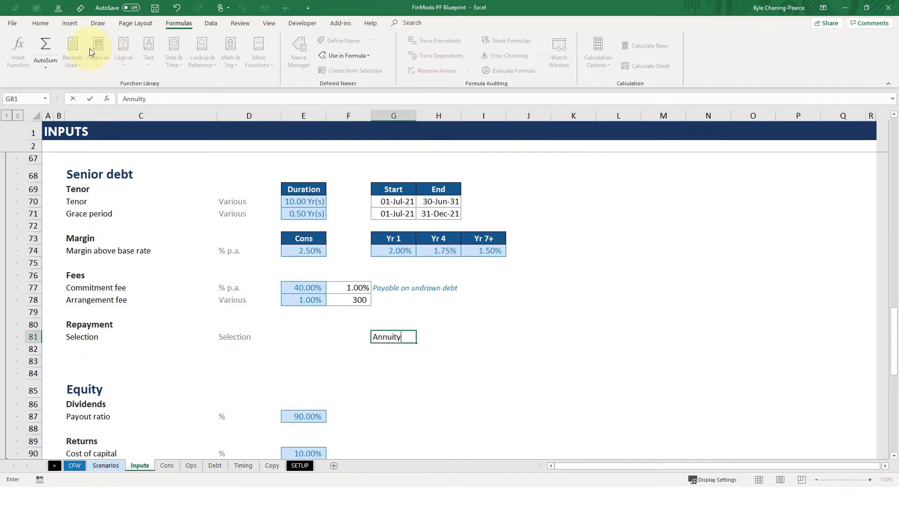
{"action": "key", "text": "Return"}
{"action": "type", "text": "Sculpted"}
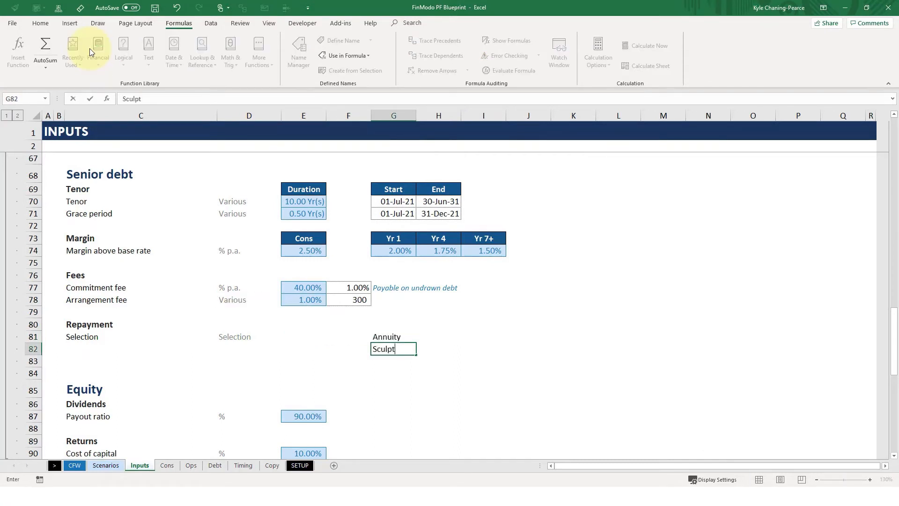
Apply the Tech cell style to the repayment options in G81:G82
{"action": "key", "text": "Return"}
{"action": "key", "text": "Up"}
{"action": "key", "text": "shift+Up"}
{"action": "key", "text": "alt+2"}
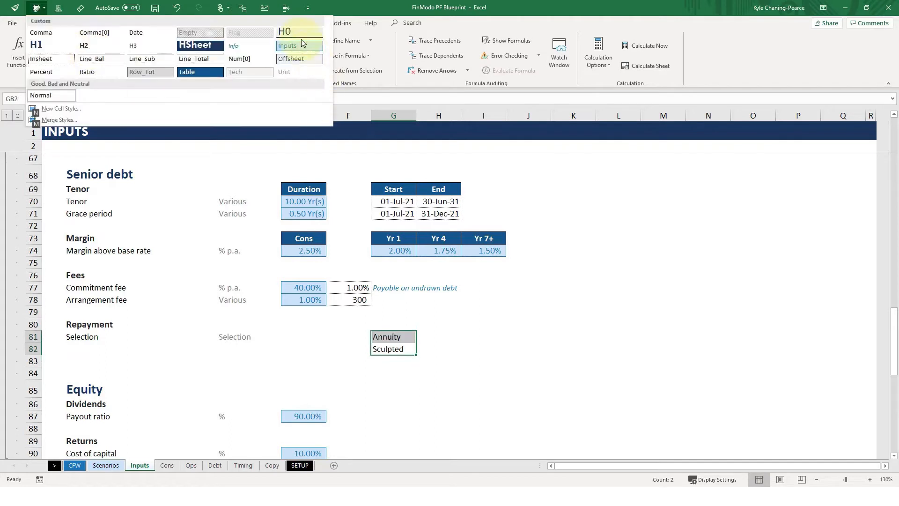
{"action": "left_click", "coordinate": [260, 72]}
{"action": "key", "text": "Down"}
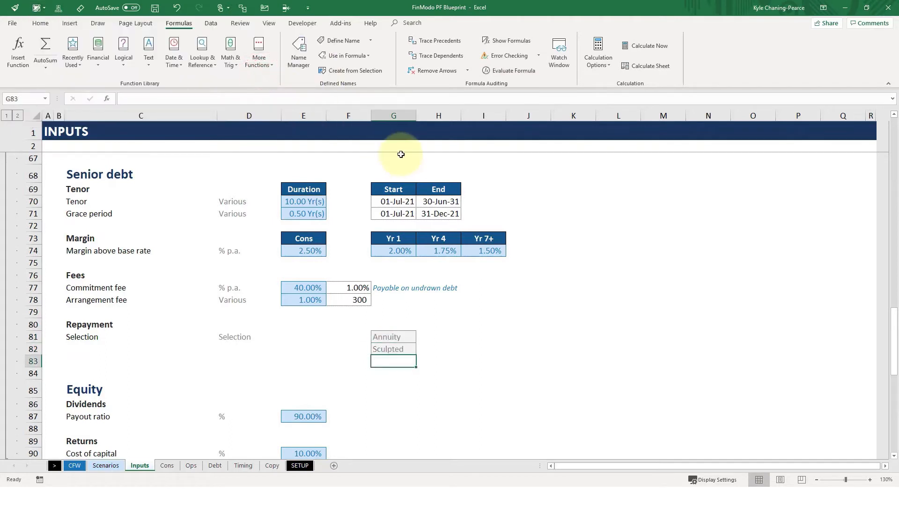
{"action": "key", "text": "Up"}
{"action": "key", "text": "Up"}
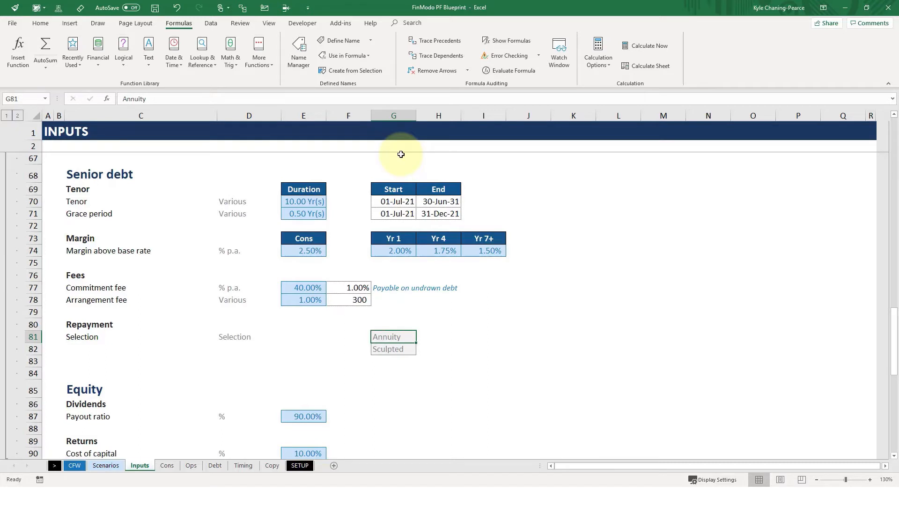
Start a data validation rule on the Selection input cell E81 that allows a List
{"action": "key", "text": "Left"}
{"action": "key", "text": "Left"}
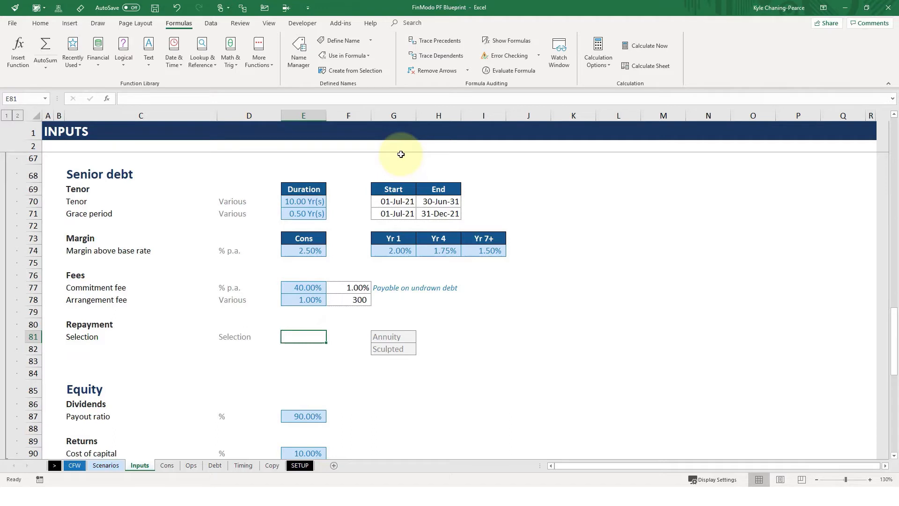
{"action": "key", "text": "Right"}
{"action": "key", "text": "Right"}
{"action": "key", "text": "shift+Down"}
{"action": "key", "text": "Left"}
{"action": "key", "text": "Left"}
{"action": "left_click", "coordinate": [211, 23]}
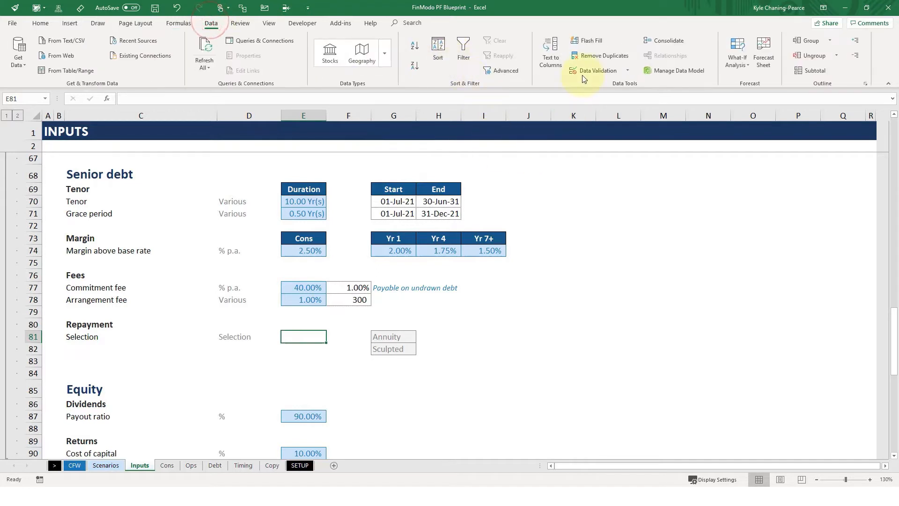
{"action": "type", "text": "a"}
{"action": "key", "text": "Escape"}
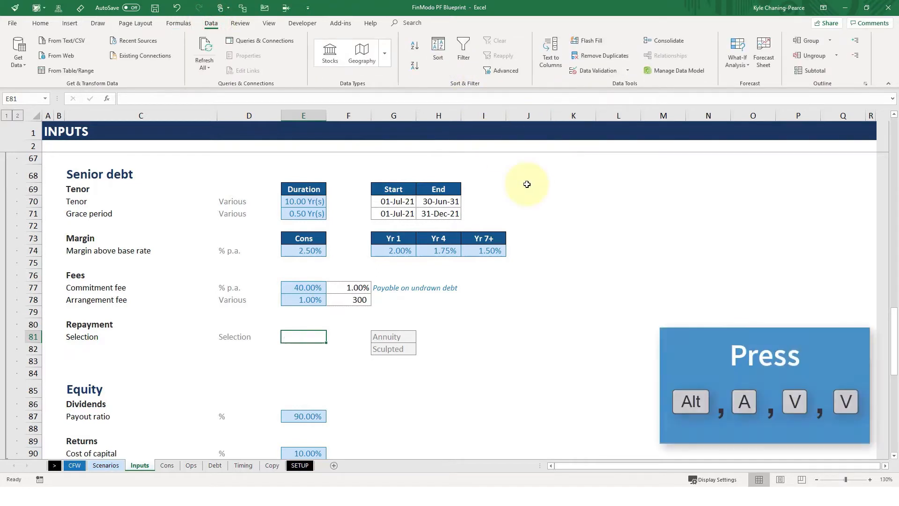
{"action": "key", "text": "alt+a"}
{"action": "key", "text": "v"}
{"action": "key", "text": "v"}
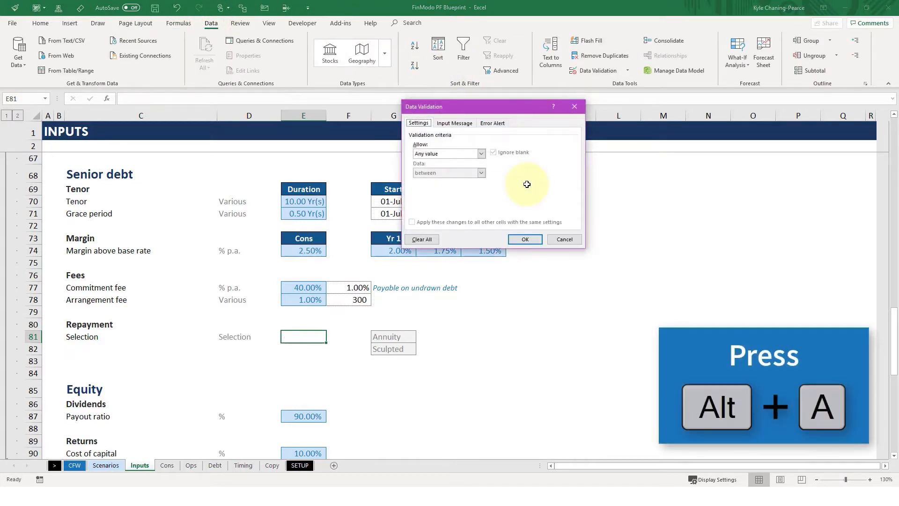
{"action": "key", "text": "alt+a"}
{"action": "key", "text": "Down"}
{"action": "key", "text": "Down"}
{"action": "key", "text": "Down"}
{"action": "key", "text": "Tab"}
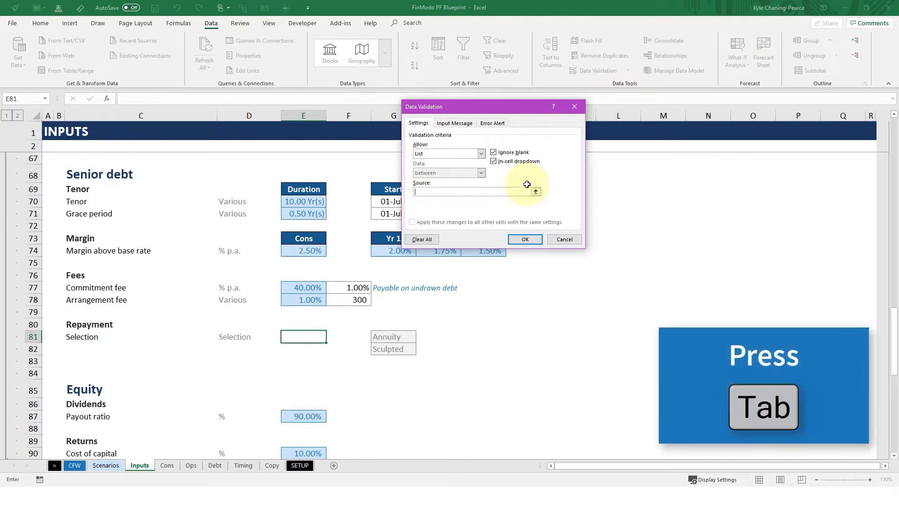
Use =$G$81:$G$82 as the source of E81's validation list and apply the rule
{"action": "key", "text": "Down"}
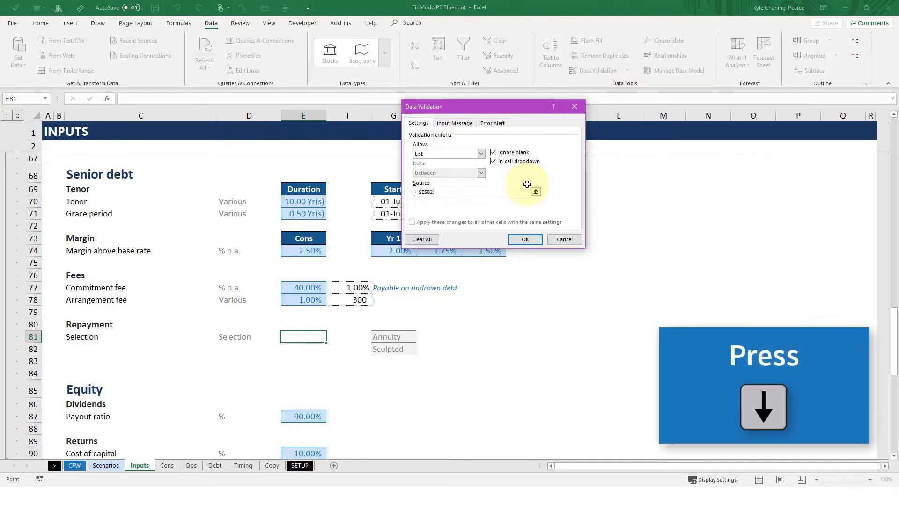
{"action": "key", "text": "Right"}
{"action": "key", "text": "Up"}
{"action": "key", "text": "Right"}
{"action": "key", "text": "shift+Down"}
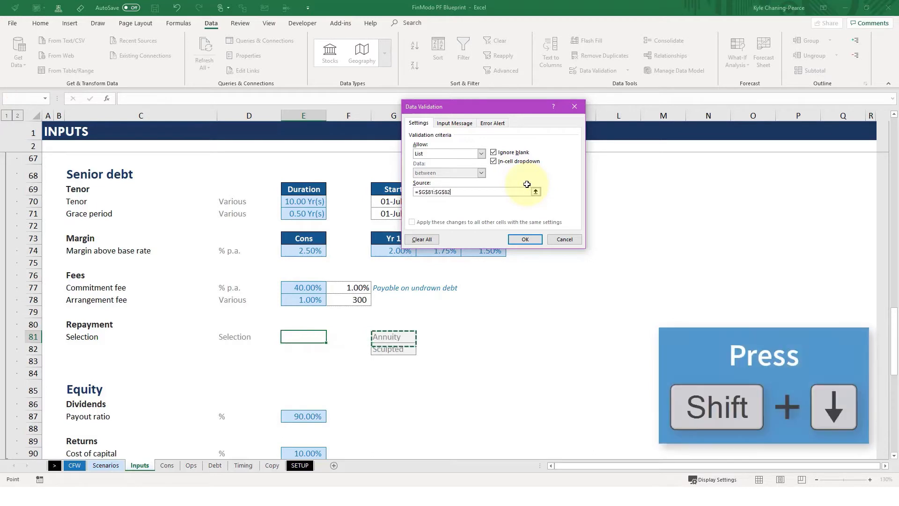
{"action": "key", "text": "Return"}
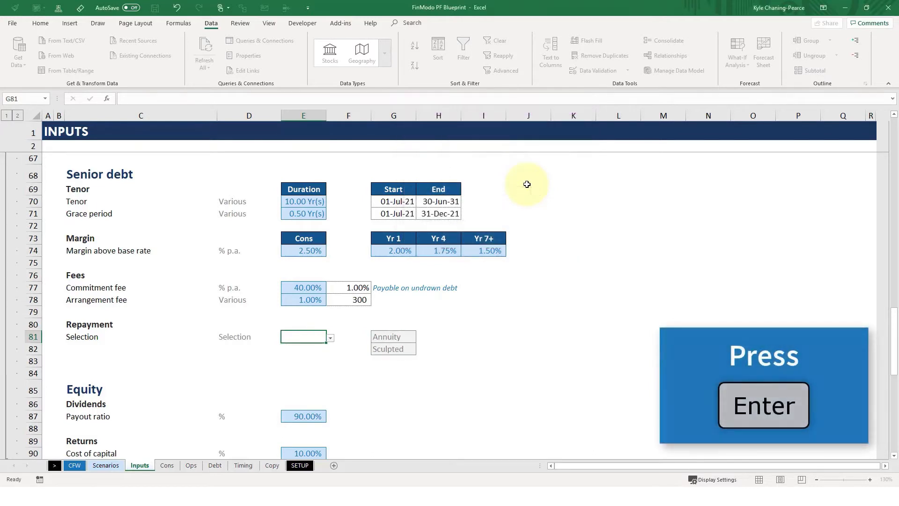
Apply the Inputs cell style to E81 and choose Annuity from its list
{"action": "key", "text": "alt+2"}
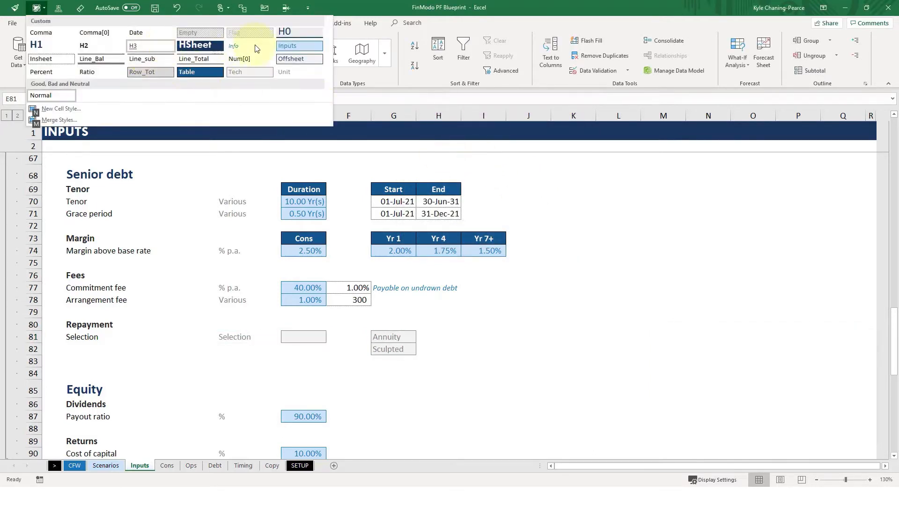
{"action": "left_click", "coordinate": [281, 46]}
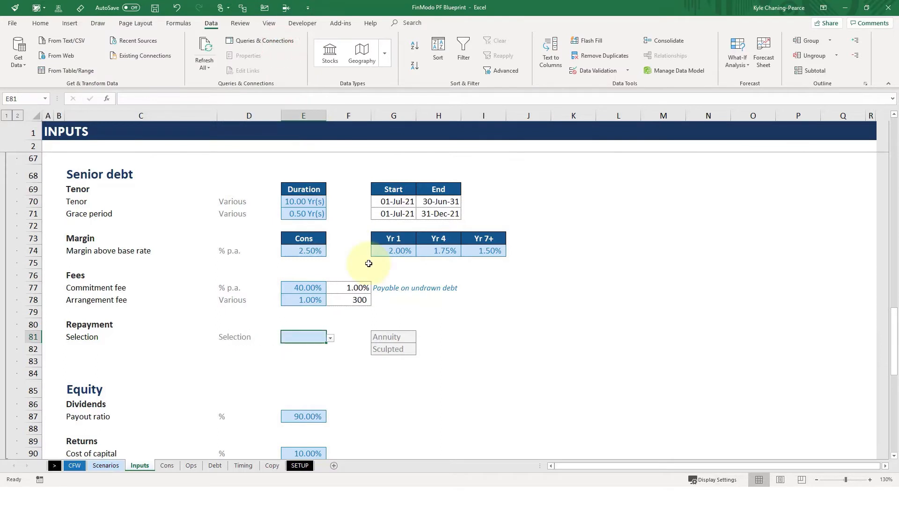
{"action": "key", "text": "alt+Down"}
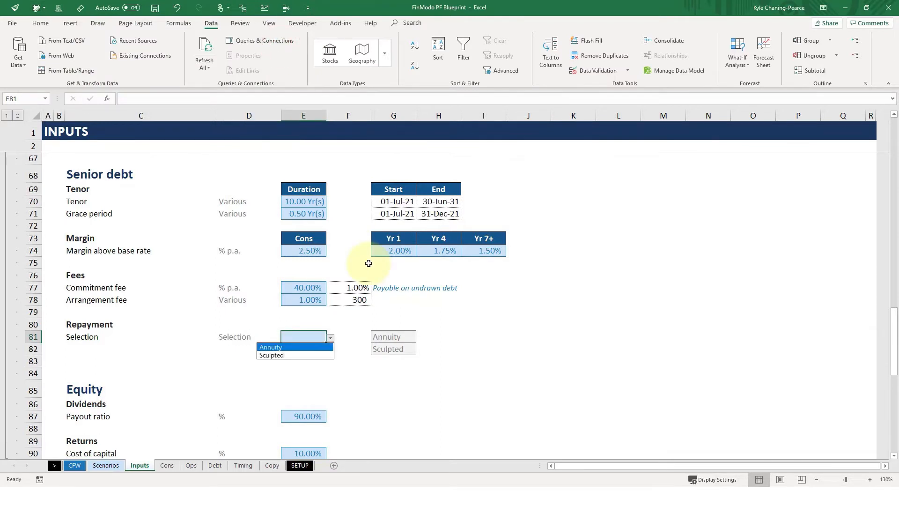
{"action": "key", "text": "Return"}
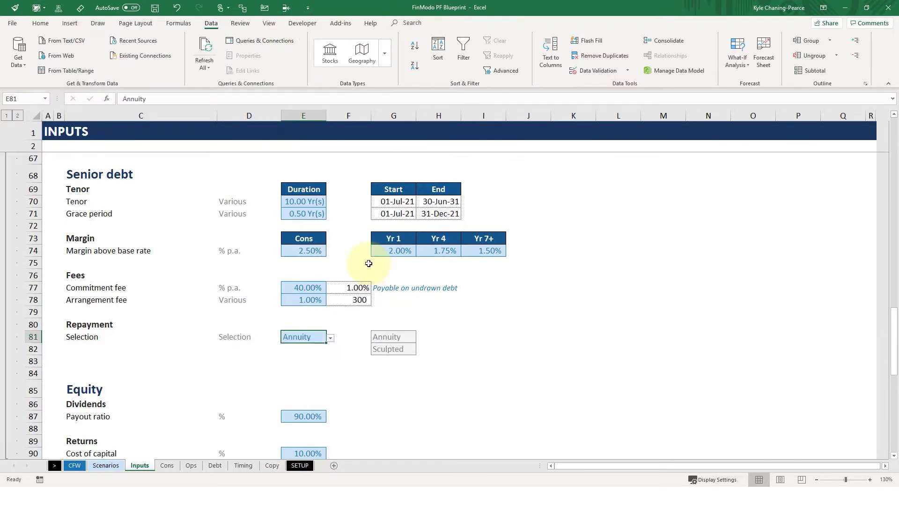
Label C83 "Target DSCR (sculpted)" in the Repayment section
{"action": "key", "text": "Down"}
{"action": "key", "text": "Left"}
{"action": "key", "text": "Left"}
{"action": "key", "text": "Left"}
{"action": "key", "text": "Down"}
{"action": "key", "text": "Right"}
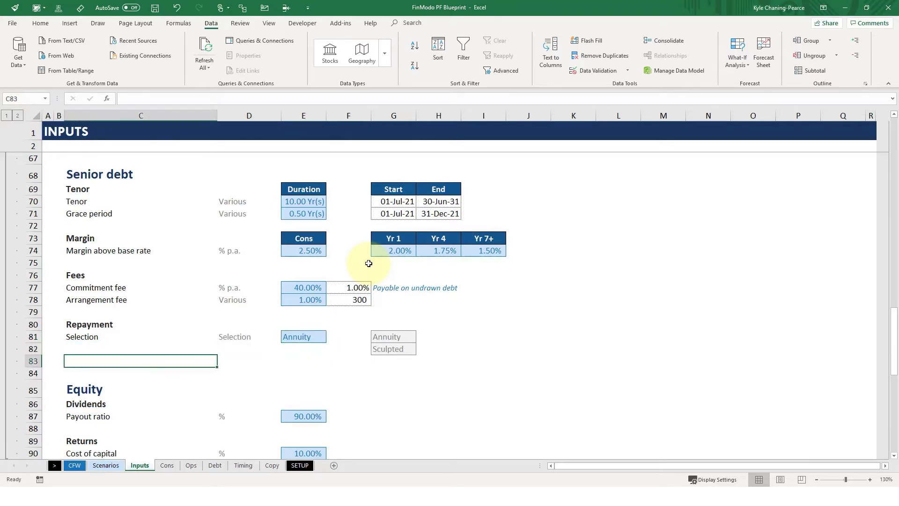
{"action": "type", "text": "Target DSCR (sculpted"}
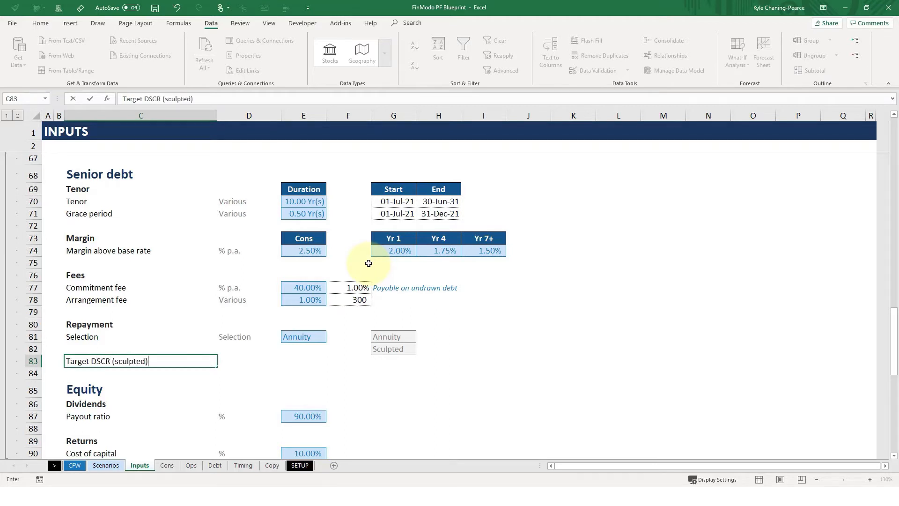
{"action": "key", "text": "Tab"}
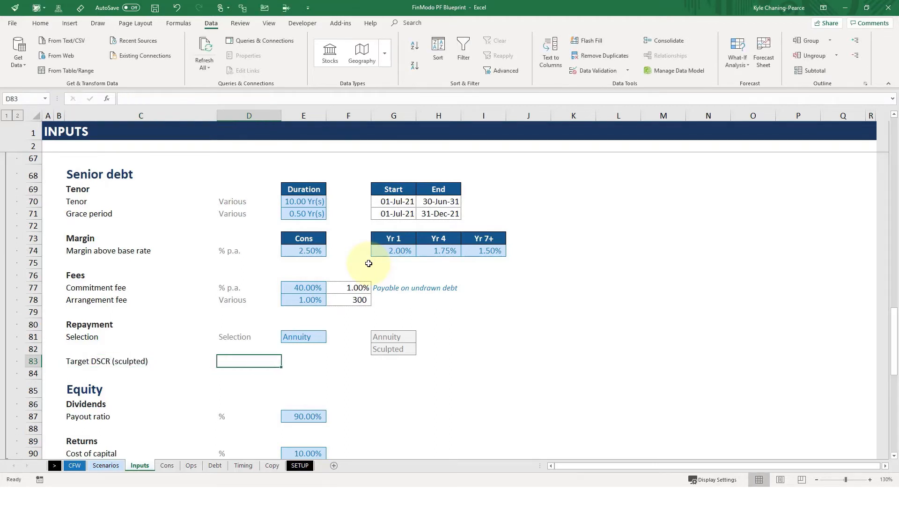
Enter "x" as the target DSCR's unit in D83, with the grey unit formatting used in D81
{"action": "type", "text": "x"}
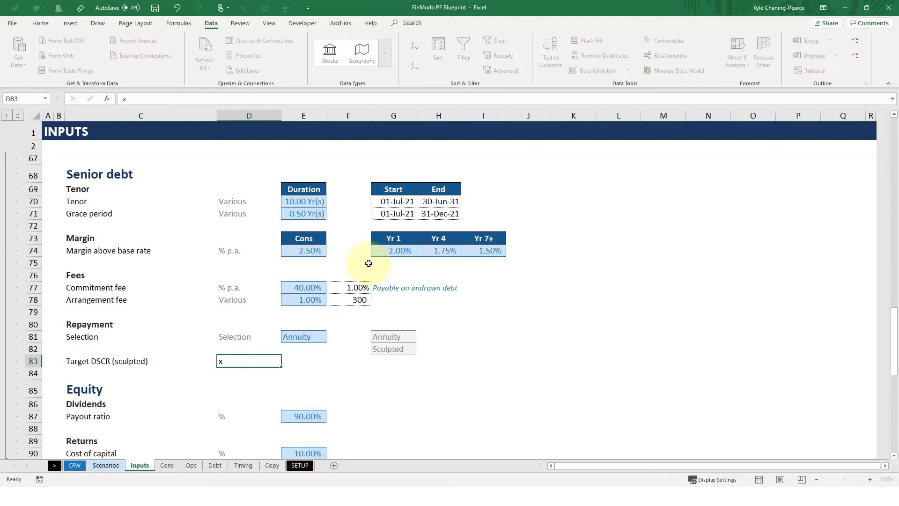
{"action": "key", "text": "Up"}
{"action": "key", "text": "Up"}
{"action": "key", "text": "Down"}
{"action": "key", "text": "Down"}
{"action": "key", "text": "Tab"}
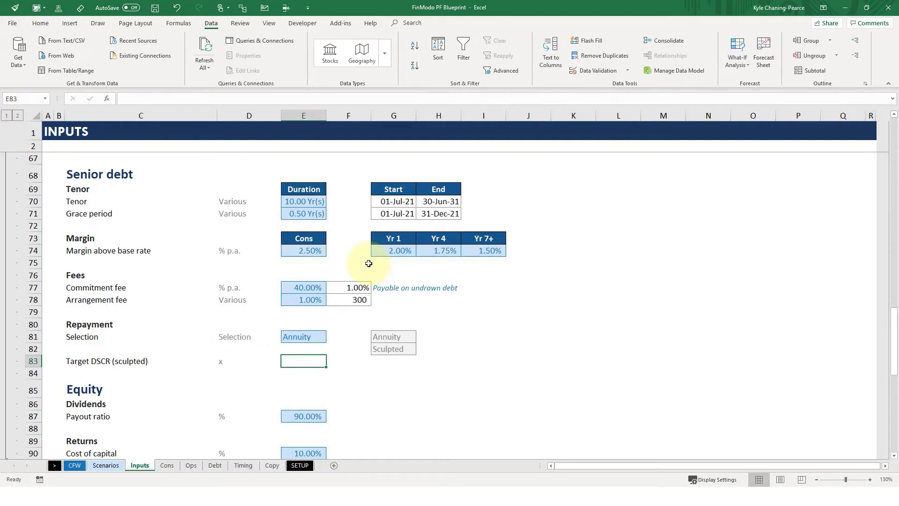
Set the target DSCR in E83 to 1.3 and apply the Ratio and Inputs cell styles
{"action": "type", "text": "1.3"}
{"action": "key", "text": "Return"}
{"action": "key", "text": "Up"}
{"action": "key", "text": "alt+2"}
{"action": "left_click", "coordinate": [96, 73]}
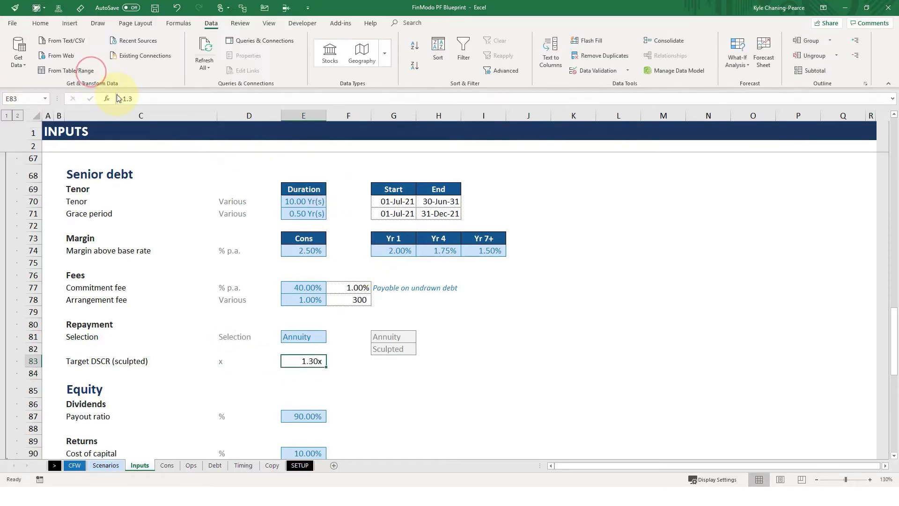
{"action": "key", "text": "alt+2"}
{"action": "left_click", "coordinate": [299, 45]}
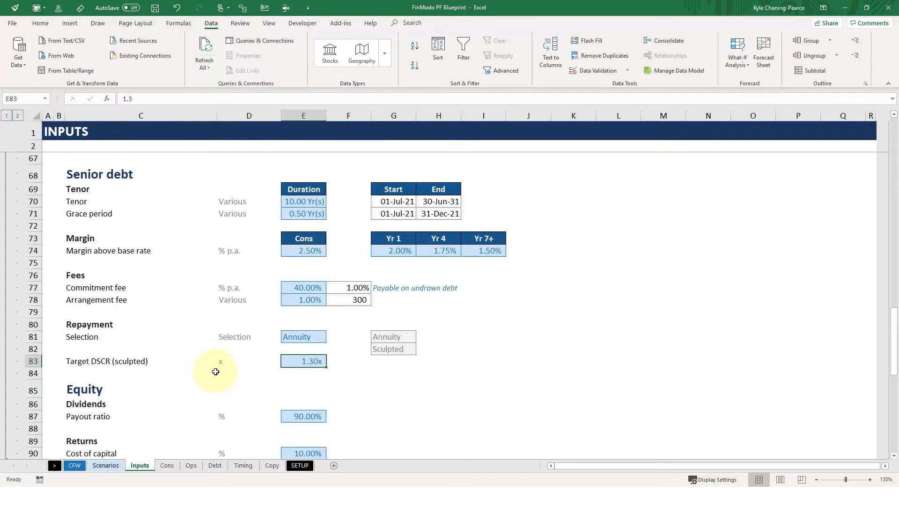
Paste a link to the Inputs sheet's target DSCR (E83) into E53 of the Debt sheet, beside Max permissible debt service
{"action": "key", "text": "ctrl+c"}
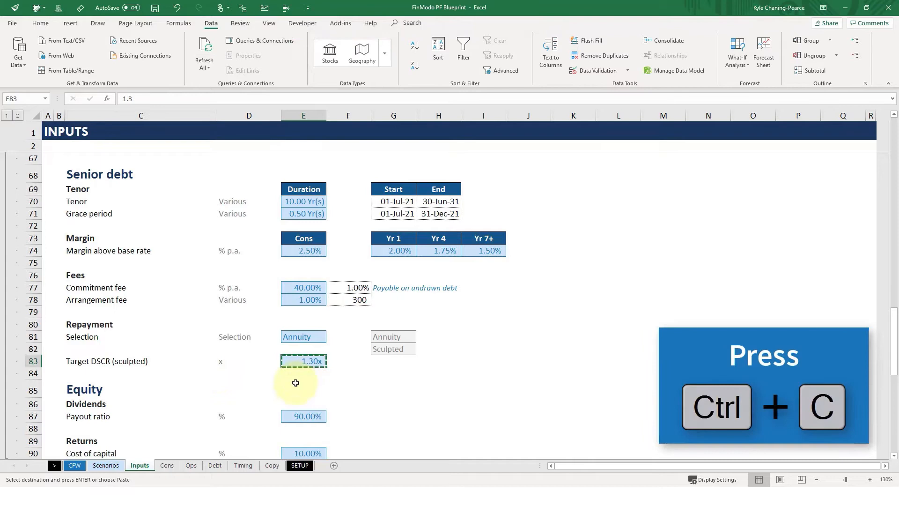
{"action": "left_click", "coordinate": [214, 465]}
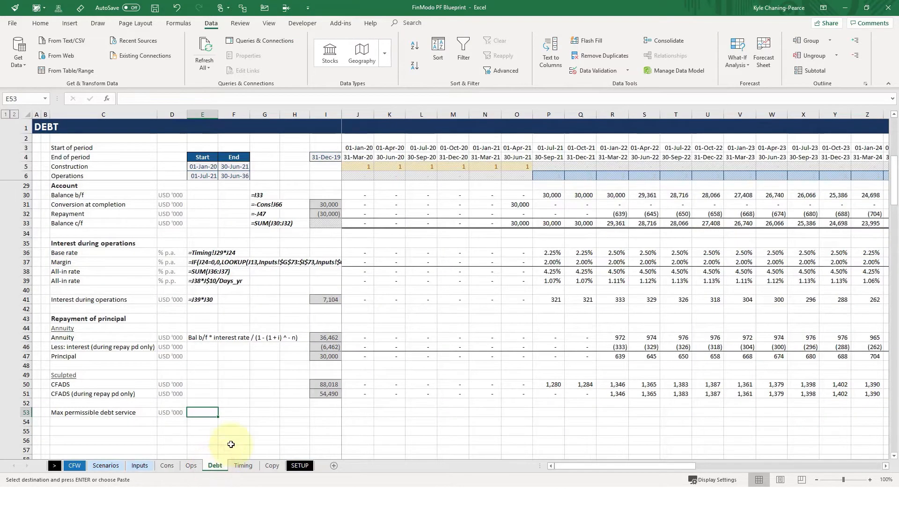
{"action": "key", "text": "alt+e"}
{"action": "key", "text": "s"}
{"action": "key", "text": "l"}
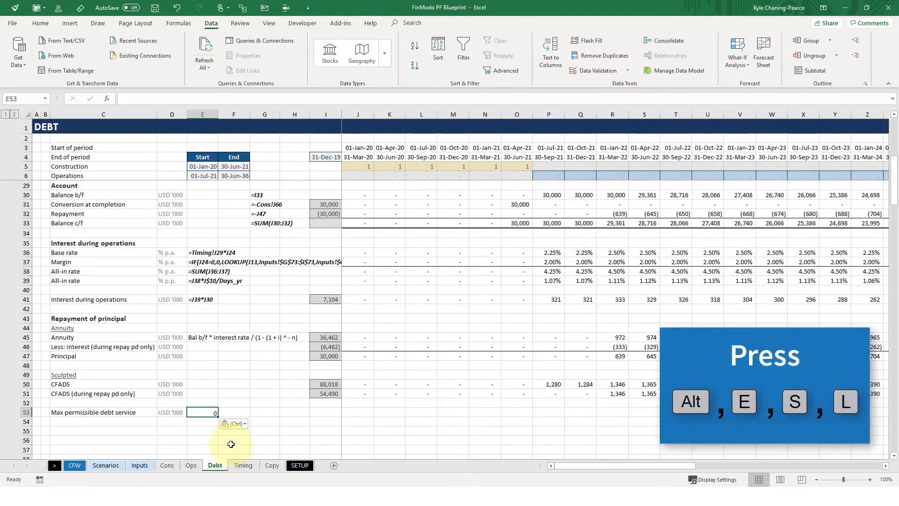
Apply the Ratio and Offsheet cell styles to the linked target DSCR in E53
{"action": "key", "text": "alt+2"}
{"action": "left_click", "coordinate": [108, 67]}
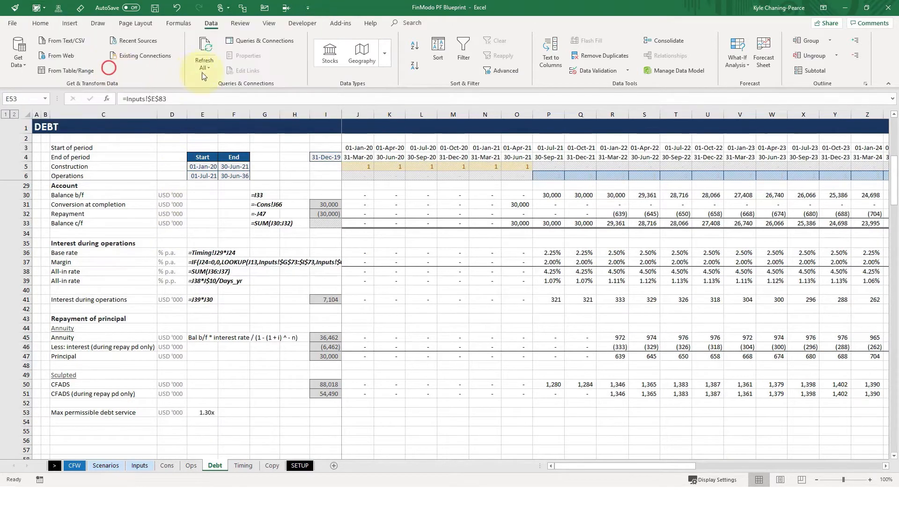
{"action": "key", "text": "alt+2"}
{"action": "left_click", "coordinate": [318, 58]}
Calculate max permissible debt service in J53 as =J51/$E53 and fill it across the timeline
{"action": "left_click", "coordinate": [332, 411]}
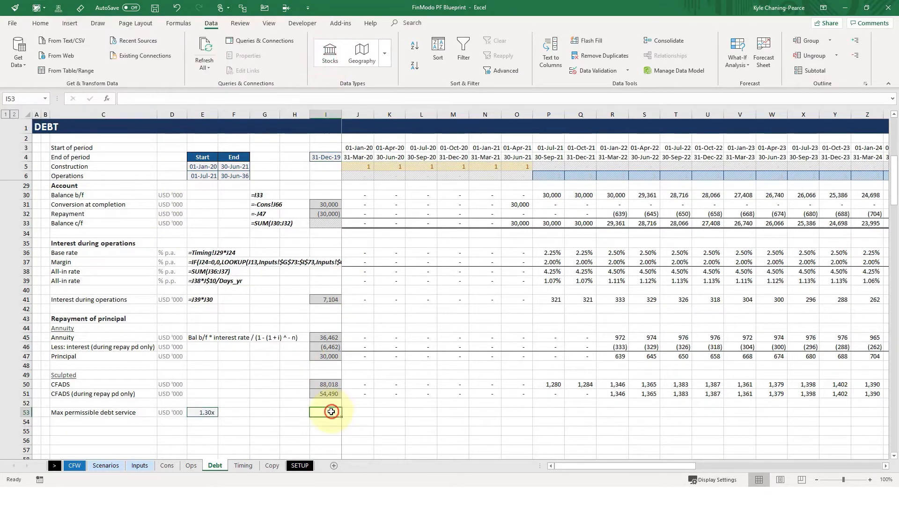
{"action": "key", "text": "Right"}
{"action": "type", "text": "="}
{"action": "key", "text": "Up"}
{"action": "key", "text": "Up"}
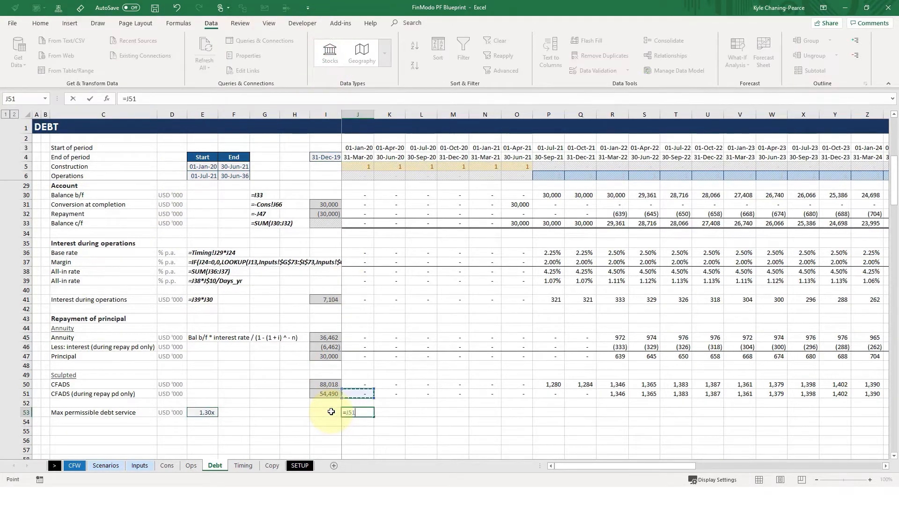
{"action": "type", "text": "/"}
{"action": "key", "text": "Left"}
{"action": "key", "text": "Left"}
{"action": "key", "text": "Left"}
{"action": "key", "text": "Left"}
{"action": "key", "text": "Left"}
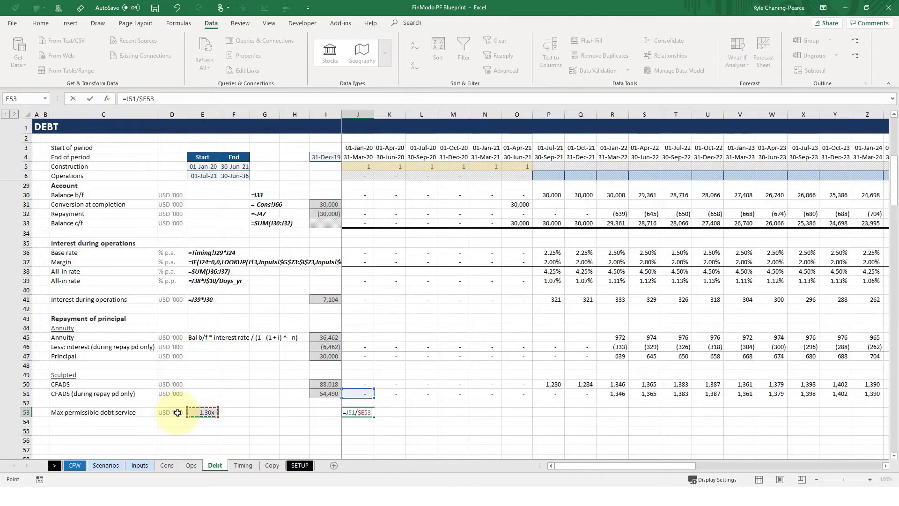
{"action": "key", "text": "ctrl+Return"}
{"action": "key", "text": "ctrl+shift+Right"}
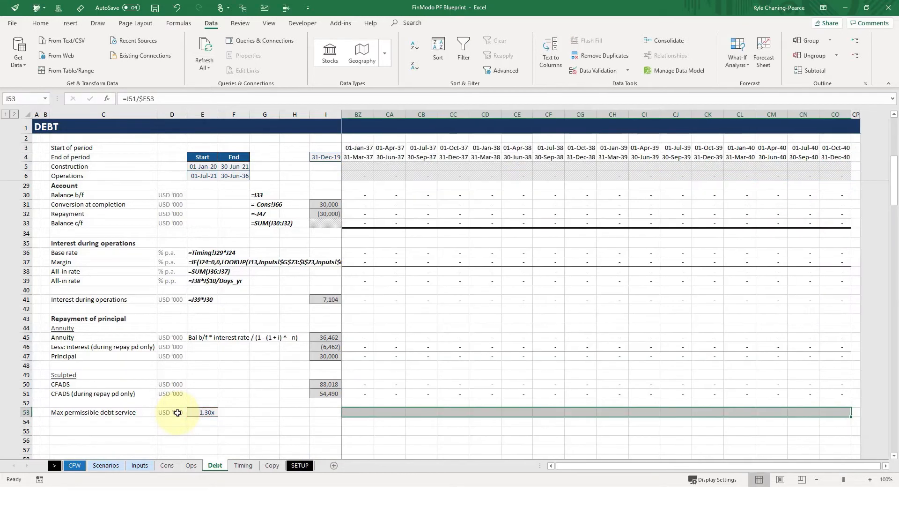
{"action": "key", "text": "ctrl+r"}
Paste the number format of the CFADS (during repay pd only) row onto the Max permissible debt service row
{"action": "key", "text": "ctrl+c"}
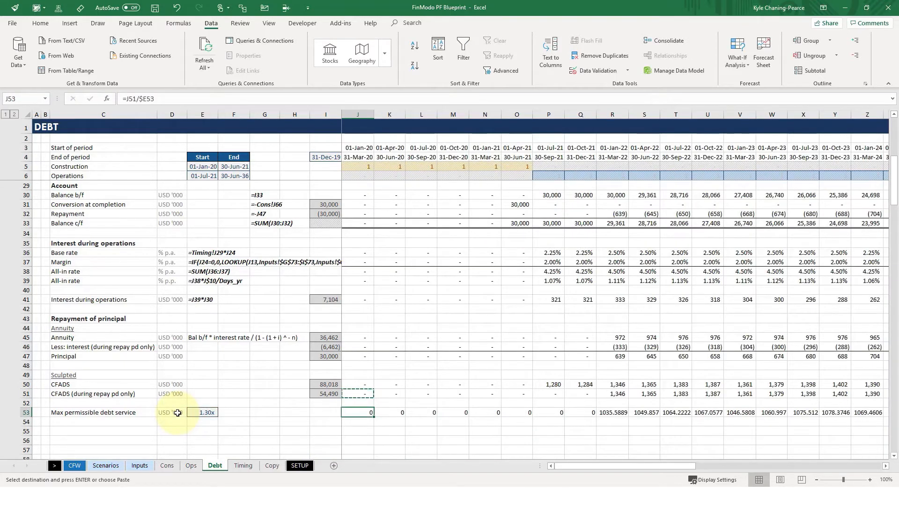
{"action": "key", "text": "ctrl+alt+v"}
{"action": "key", "text": "t"}
{"action": "key", "text": "Return"}
Copy the row total from I51 into I53 for Max permissible debt service
{"action": "key", "text": "Left"}
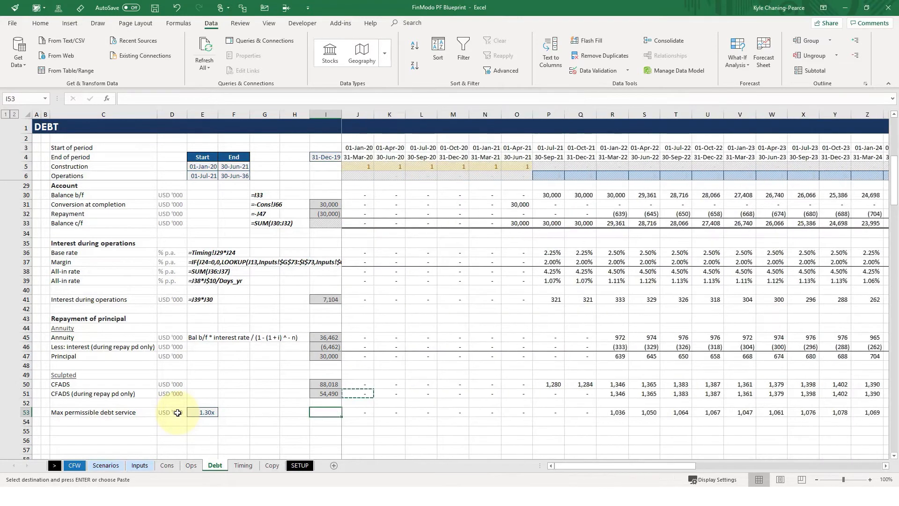
{"action": "key", "text": "Up"}
{"action": "key", "text": "Up"}
{"action": "key", "text": "ctrl+c"}
{"action": "key", "text": "Down"}
{"action": "key", "text": "ctrl+v"}
{"action": "left_click", "coordinate": [391, 336]}
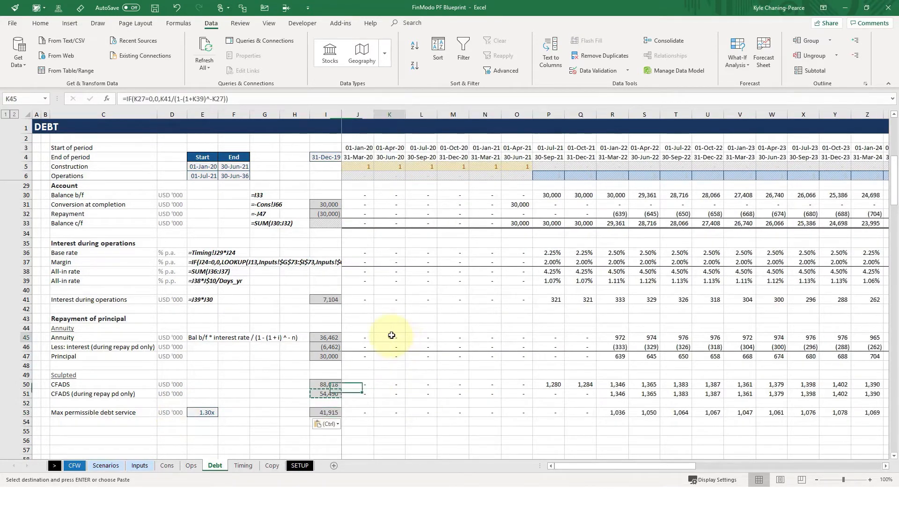
{"action": "key", "text": "shift+space"}
{"action": "left_click", "coordinate": [370, 414]}
{"action": "key", "text": "shift+space"}
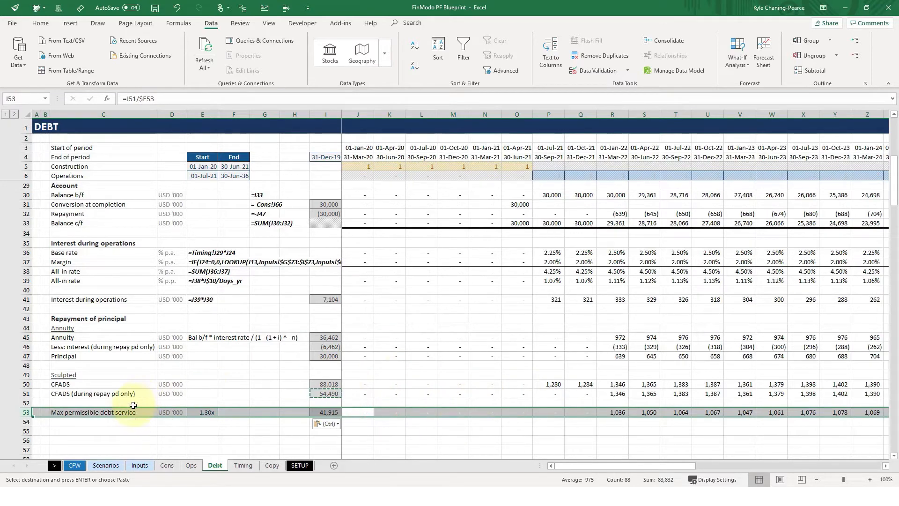
Copy the annuity's "Less: interest (during repay pd only)" row 46 into row 54 of the Sculpted section
{"action": "left_click", "coordinate": [80, 423]}
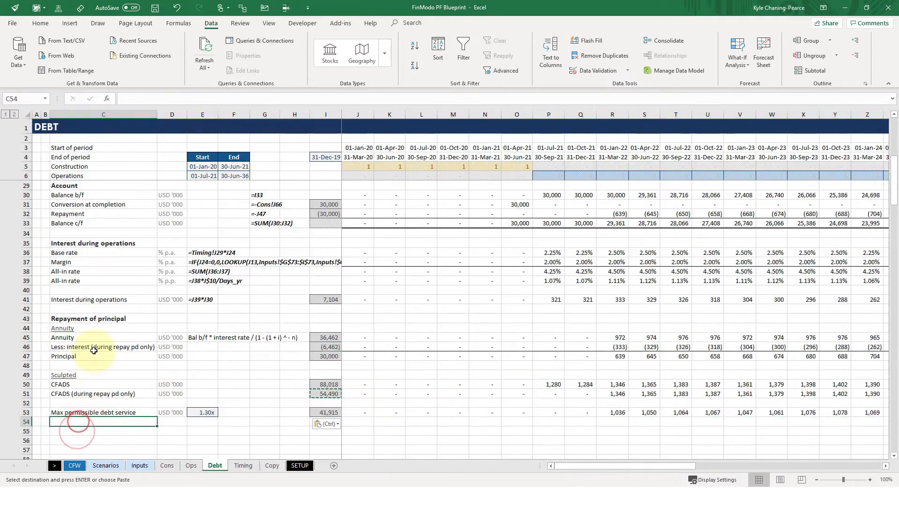
{"action": "left_click", "coordinate": [79, 347]}
{"action": "key", "text": "shift+space"}
{"action": "key", "text": "ctrl+c"}
{"action": "left_click", "coordinate": [80, 422]}
{"action": "key", "text": "shift+space"}
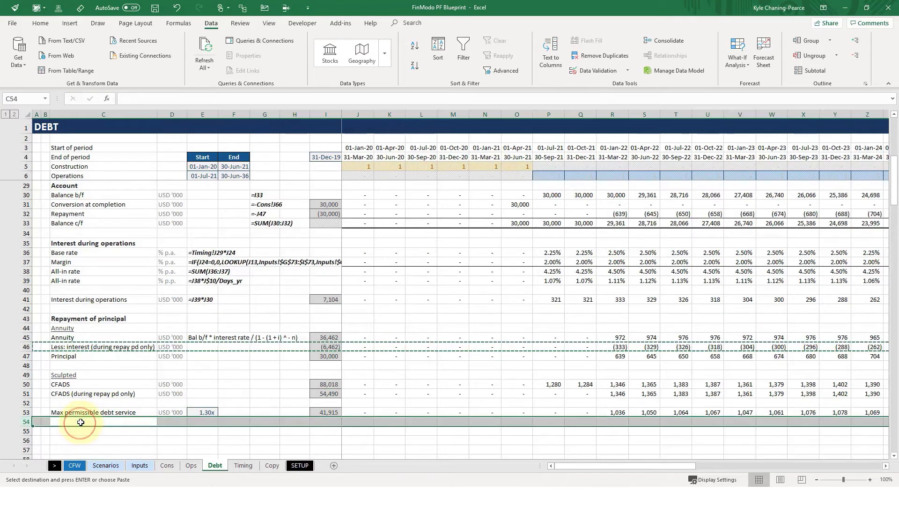
{"action": "key", "text": "Return"}
Correct the interest formula in J54 to =-J41*J26 so it references operations interest and the repayment period flag
{"action": "left_click", "coordinate": [80, 422]}
{"action": "key", "text": "Right"}
{"action": "key", "text": "Right"}
{"action": "key", "text": "Right"}
{"action": "key", "text": "Right"}
{"action": "key", "text": "Right"}
{"action": "key", "text": "Right"}
{"action": "key", "text": "Right"}
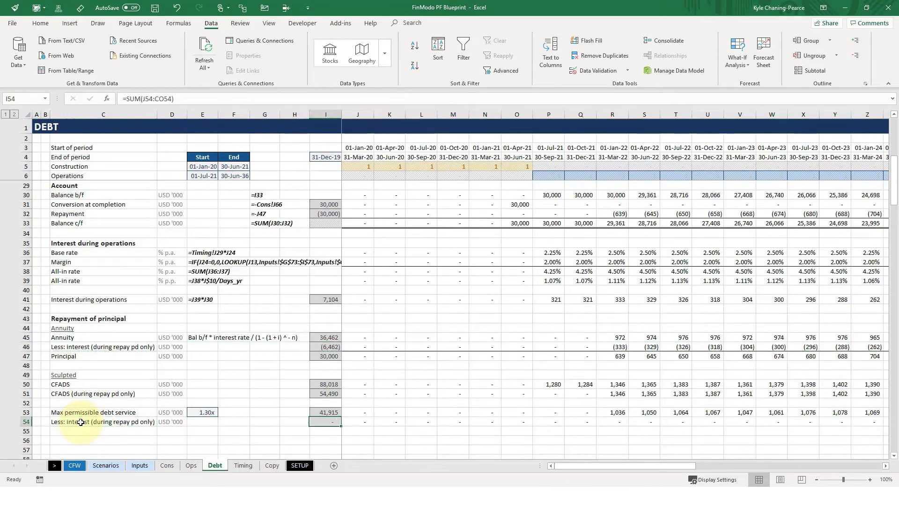
{"action": "type", "text": "=-J49*J34"}
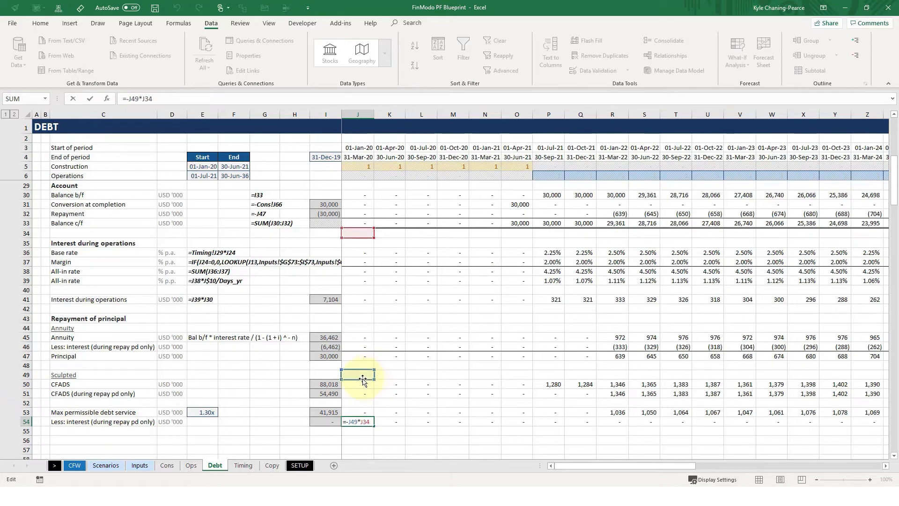
{"action": "left_click", "coordinate": [358, 300]}
{"action": "scroll", "coordinate": [356, 309], "scroll_direction": "up", "scroll_amount": 3}
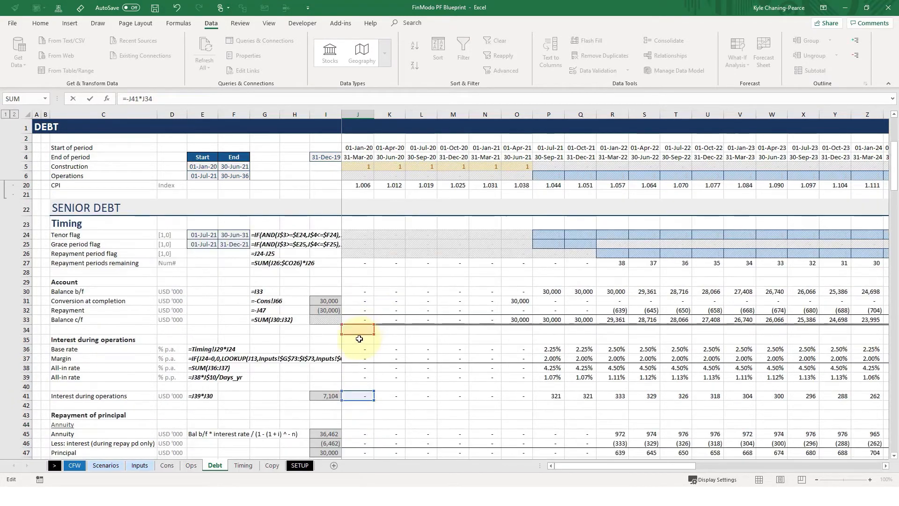
{"action": "left_click", "coordinate": [353, 255]}
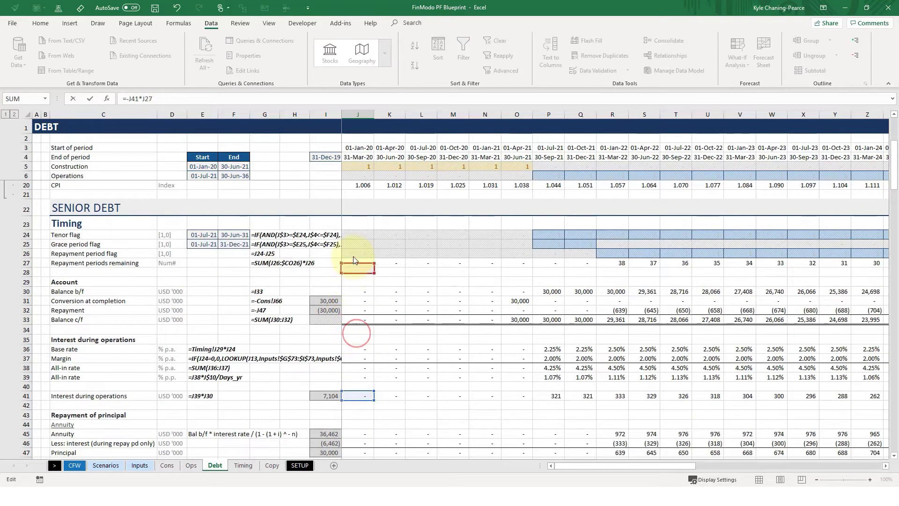
{"action": "key", "text": "ctrl+Return"}
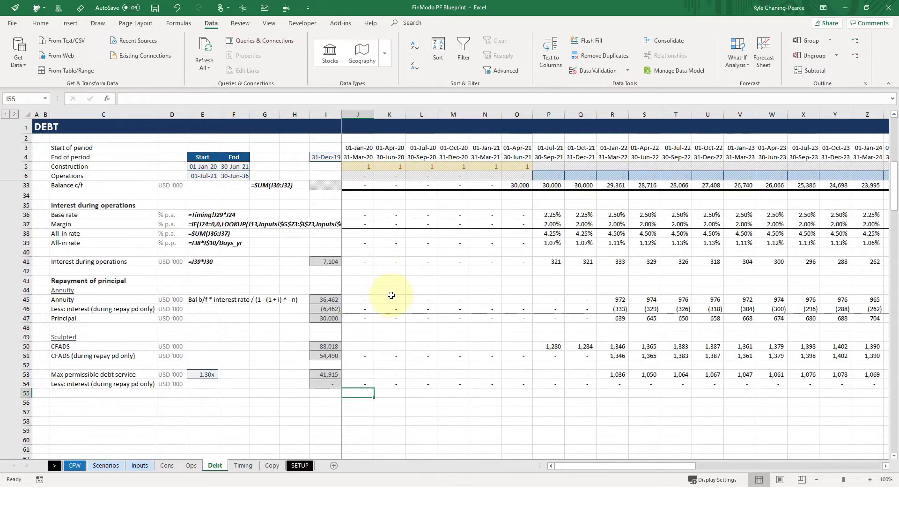
Fill the corrected interest formula from J54 across the rest of the timeline
{"action": "key", "text": "ctrl+shift+Right"}
{"action": "key", "text": "ctrl+r"}
{"action": "key", "text": "Left"}
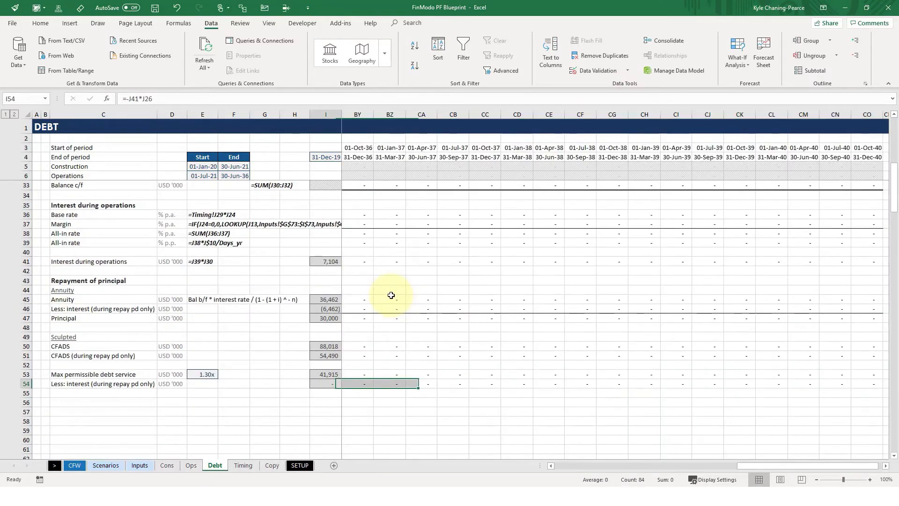
Label C55 "Max principal repayment" beneath the sculpted interest row
{"action": "key", "text": "Right"}
{"action": "key", "text": "Down"}
{"action": "key", "text": "ctrl+Left"}
{"action": "key", "text": "Right"}
{"action": "key", "text": "Right"}
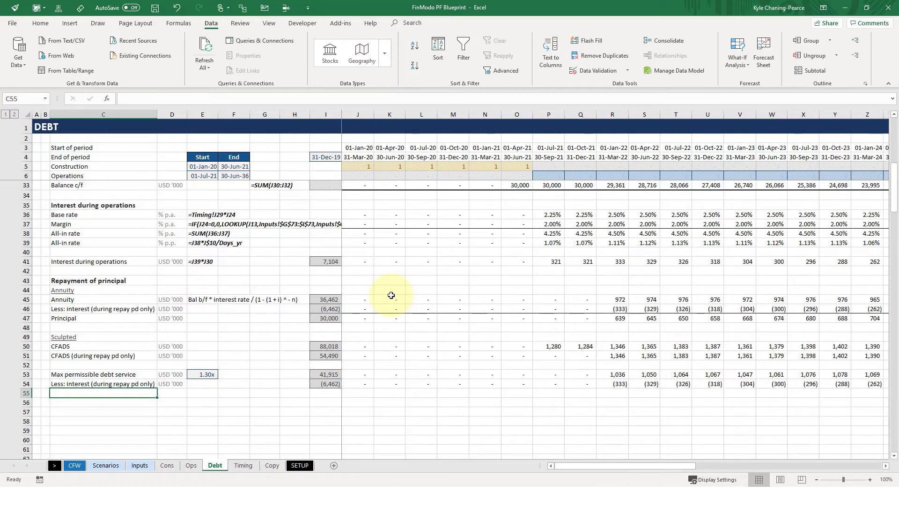
{"action": "type", "text": "Pr"}
{"action": "key", "text": "BackSpace"}
{"action": "key", "text": "BackSpace"}
{"action": "key", "text": "BackSpace"}
{"action": "key", "text": "BackSpace"}
{"action": "key", "text": "BackSpace"}
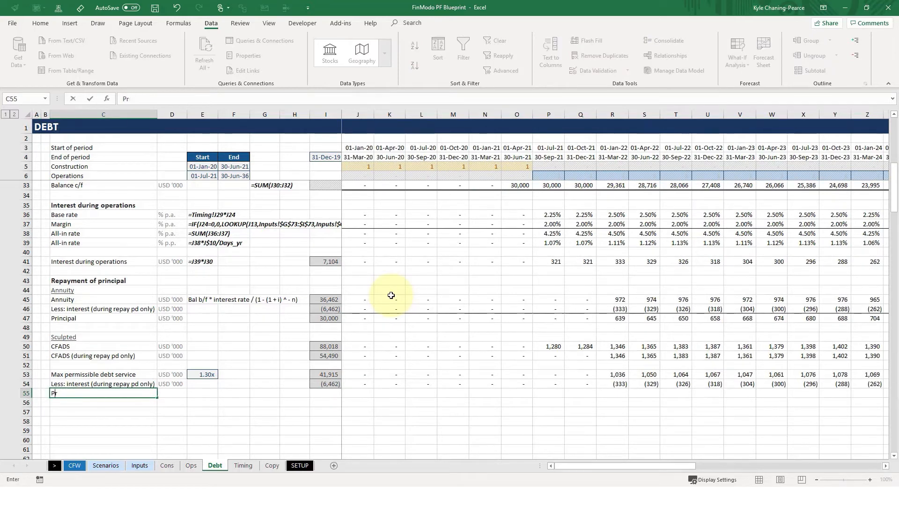
{"action": "type", "text": "Max principal repay"}
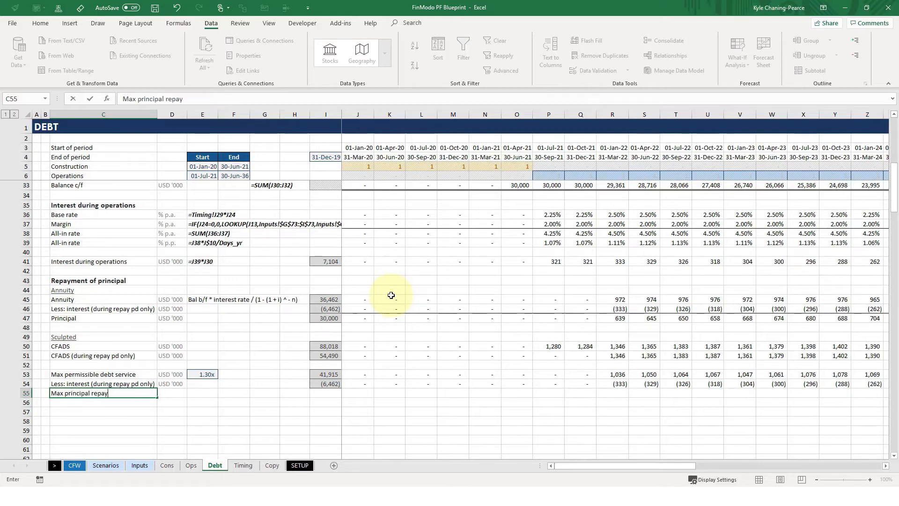
Fill the USD '000 unit and the row total down from row 54 into D55 and I55
{"action": "key", "text": "Tab"}
{"action": "key", "text": "Right"}
{"action": "key", "text": "Right"}
{"action": "key", "text": "Right"}
{"action": "key", "text": "Right"}
{"action": "key", "text": "Right"}
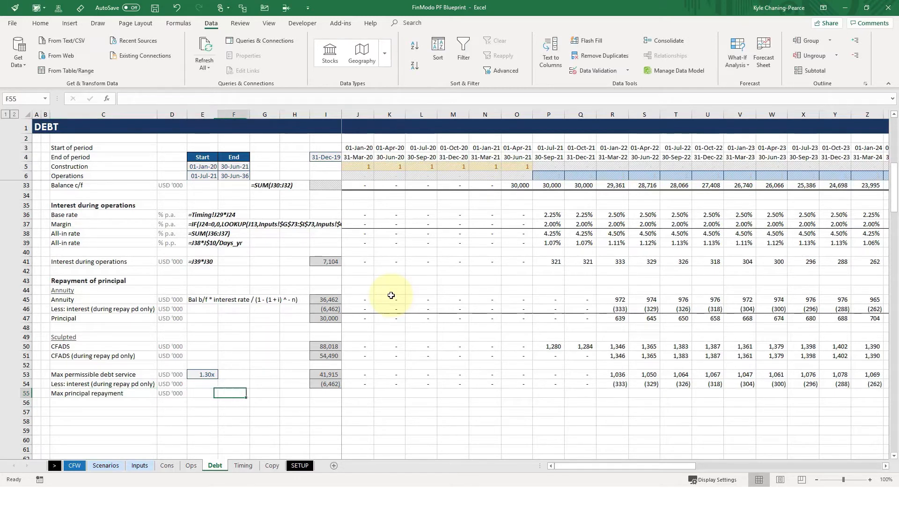
{"action": "key", "text": "ctrl+d"}
Sum debt service and interest in J55 with =SUM(J53:J54) and apply the cell style with a single top line
{"action": "key", "text": "Right"}
{"action": "key", "text": "alt+equal"}
{"action": "key", "text": "alt+equal"}
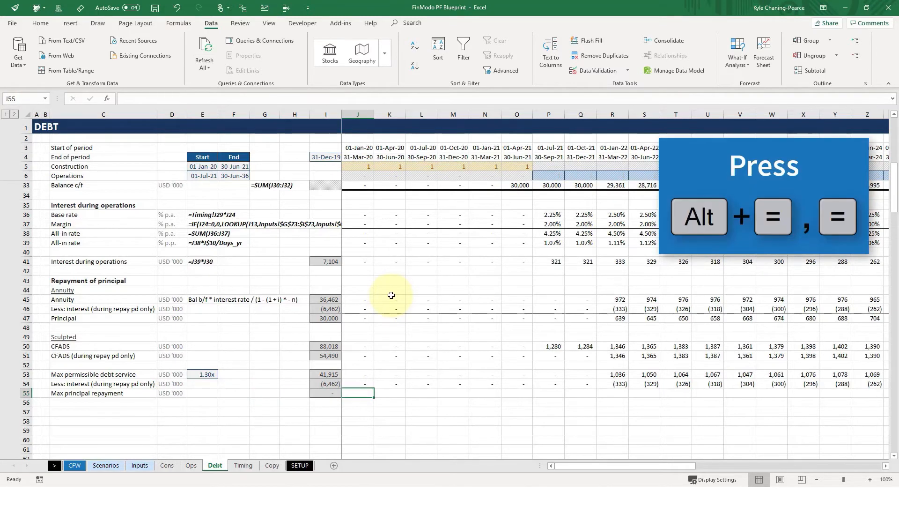
{"action": "key", "text": "alt+2"}
{"action": "key", "text": "Right"}
{"action": "key", "text": "Right"}
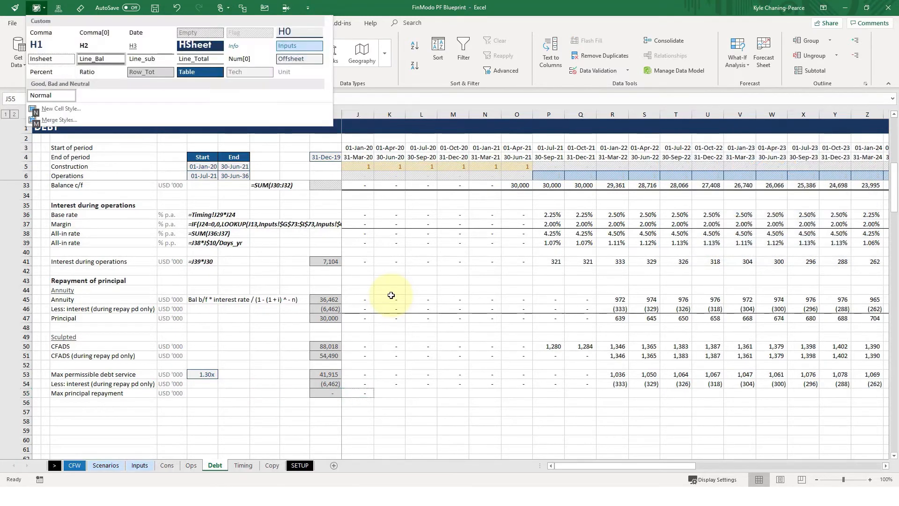
{"action": "key", "text": "Return"}
Fill the max principal repayment formula from J55 across the timeline to its last period
{"action": "key", "text": "ctrl+Right"}
{"action": "key", "text": "Left"}
{"action": "key", "text": "ctrl+Left"}
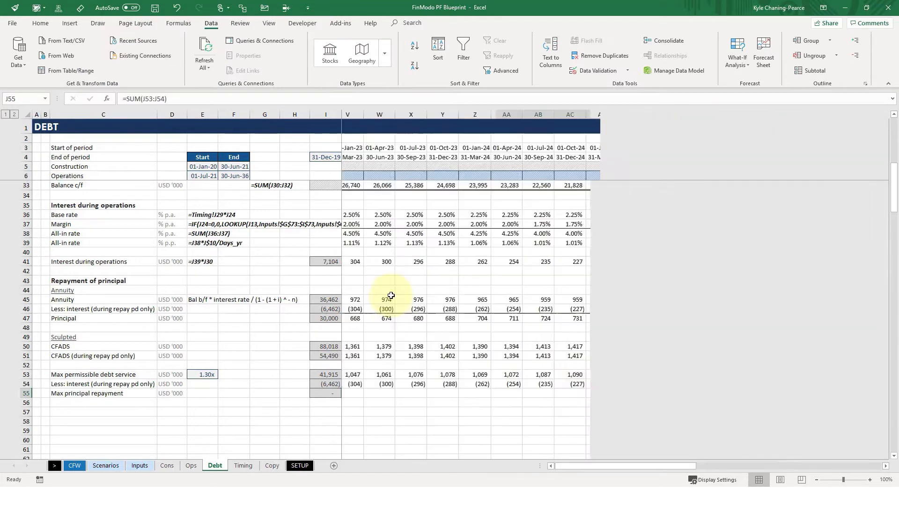
{"action": "key", "text": "ctrl+shift+Right"}
{"action": "key", "text": "shift+Left"}
{"action": "key", "text": "ctrl+r"}
{"action": "key", "text": "Left"}
{"action": "key", "text": "Right"}
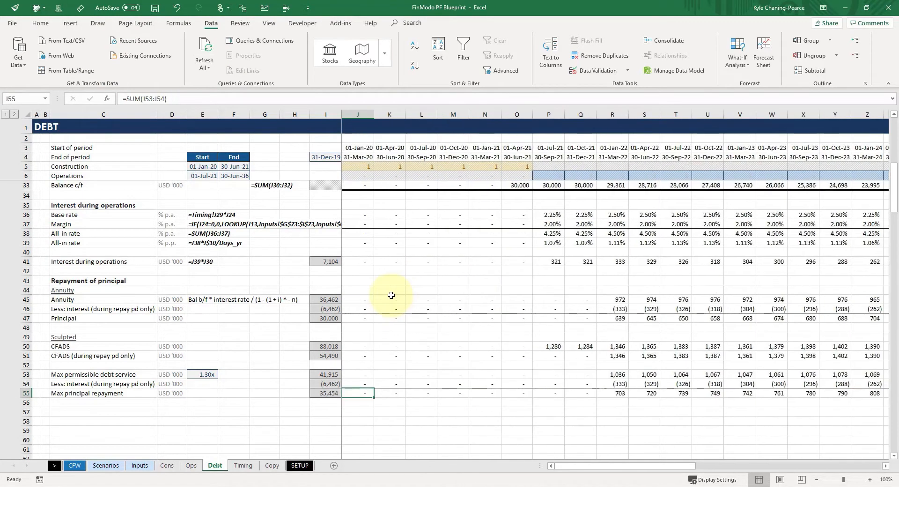
Check the Max principal repayment formulas cell by cell in the first periods of the repayment term
{"action": "key", "text": "Right"}
{"action": "key", "text": "Right"}
{"action": "key", "text": "Right"}
{"action": "key", "text": "Right"}
{"action": "key", "text": "Right"}
{"action": "key", "text": "Right"}
{"action": "key", "text": "Right"}
{"action": "key", "text": "Right"}
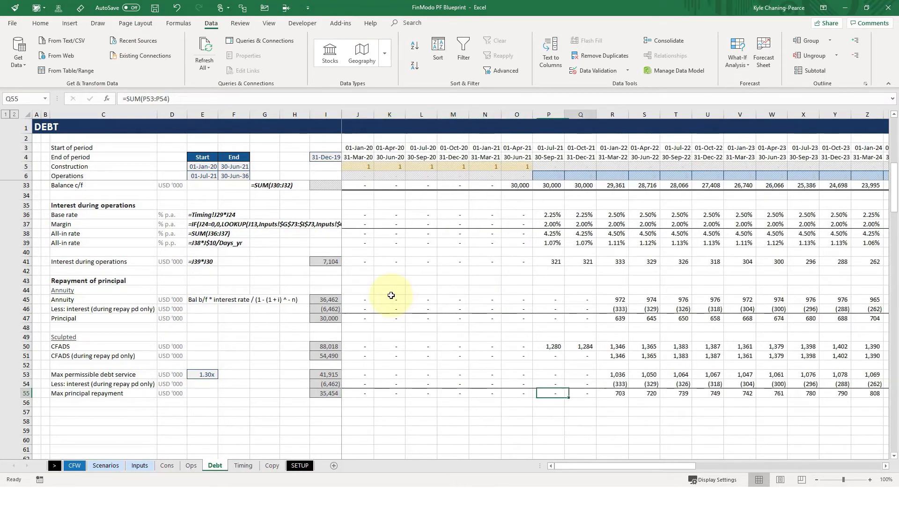
{"action": "key", "text": "F2"}
{"action": "key", "text": "Escape"}
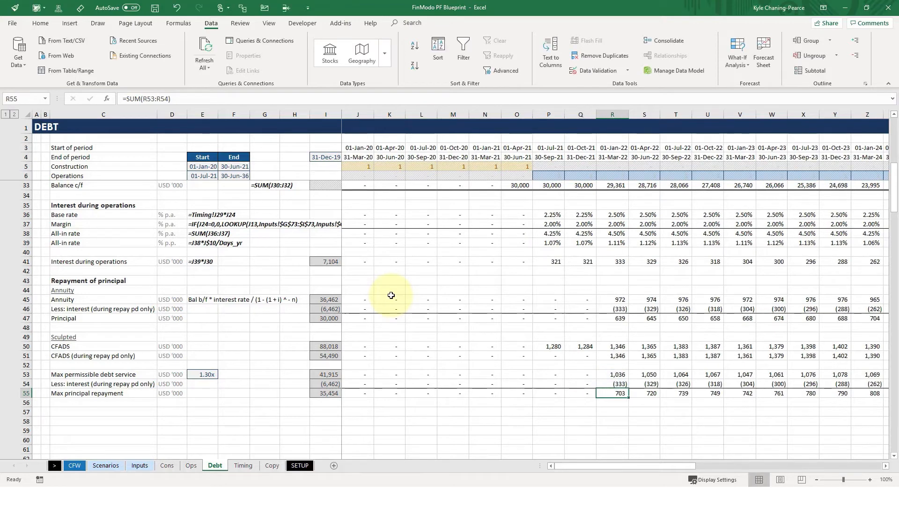
{"action": "key", "text": "Right"}
{"action": "key", "text": "F2"}
{"action": "key", "text": "Escape"}
{"action": "key", "text": "Right"}
{"action": "key", "text": "F2"}
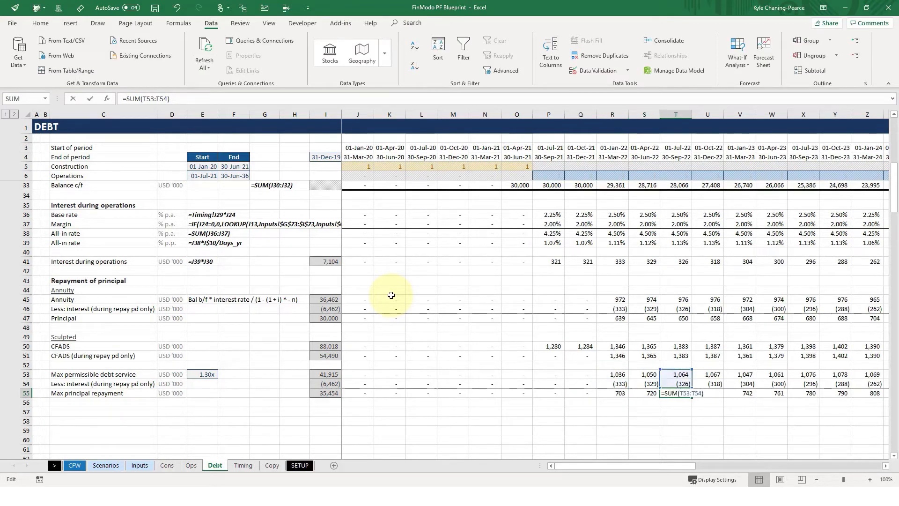
{"action": "key", "text": "Escape"}
{"action": "key", "text": "Right"}
{"action": "key", "text": "F2"}
{"action": "key", "text": "Escape"}
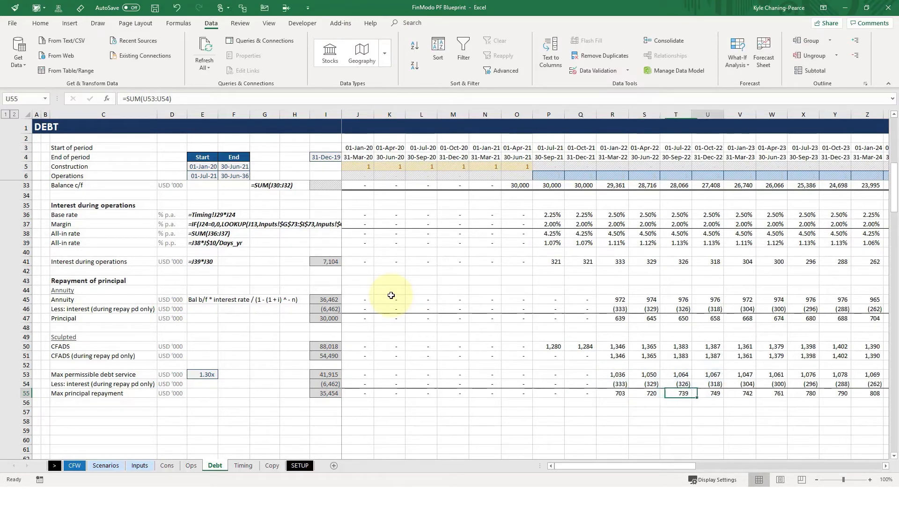
{"action": "key", "text": "Right"}
{"action": "key", "text": "F2"}
{"action": "key", "text": "Escape"}
Review the Max principal repayment row through to the end of the debt tenor and inspect the formula in BC55
{"action": "key", "text": "Right"}
{"action": "key", "text": "Right"}
{"action": "key", "text": "Right"}
{"action": "key", "text": "Right"}
{"action": "key", "text": "Right"}
{"action": "key", "text": "Right"}
{"action": "key", "text": "Right"}
{"action": "key", "text": "Right"}
{"action": "key", "text": "Right"}
{"action": "key", "text": "Right"}
{"action": "key", "text": "Right"}
{"action": "key", "text": "Right"}
{"action": "key", "text": "Right"}
{"action": "key", "text": "Right"}
{"action": "key", "text": "Right"}
{"action": "key", "text": "Right"}
{"action": "key", "text": "Right"}
{"action": "key", "text": "Right"}
{"action": "key", "text": "Right"}
{"action": "key", "text": "Right"}
{"action": "key", "text": "Right"}
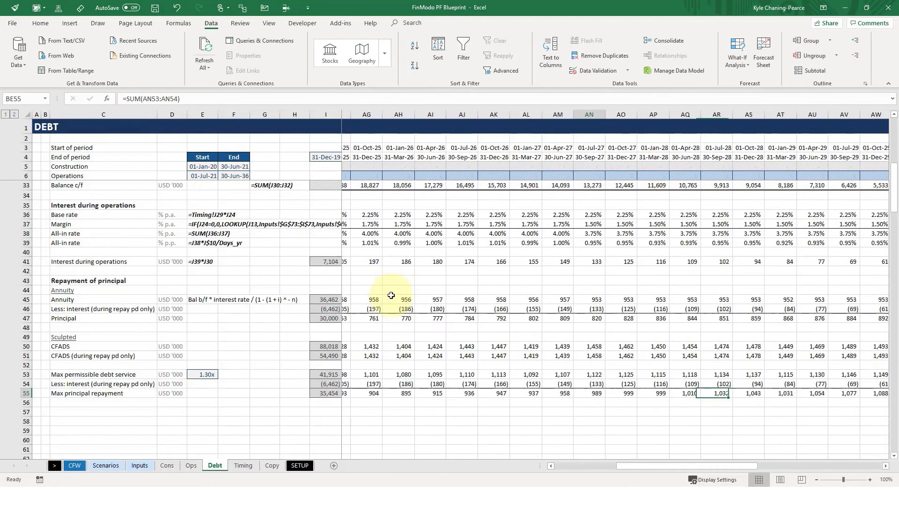
{"action": "key", "text": "Left"}
{"action": "key", "text": "Left"}
{"action": "key", "text": "Left"}
{"action": "key", "text": "Left"}
{"action": "key", "text": "Left"}
{"action": "key", "text": "Left"}
{"action": "key", "text": "Left"}
{"action": "key", "text": "Left"}
{"action": "key", "text": "Left"}
{"action": "key", "text": "Left"}
{"action": "key", "text": "Left"}
{"action": "key", "text": "Left"}
{"action": "key", "text": "Left"}
{"action": "key", "text": "Left"}
{"action": "key", "text": "Left"}
{"action": "key", "text": "Left"}
{"action": "key", "text": "Left"}
{"action": "key", "text": "Left"}
{"action": "key", "text": "Left"}
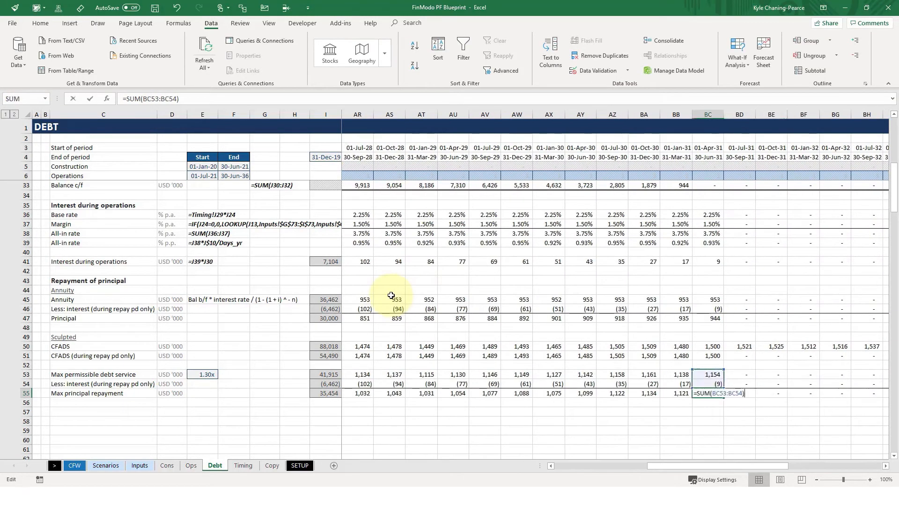
Review the Max principal repayment row back to its first periods and inspect the Max permissible debt service formula in R53
{"action": "key", "text": "Left"}
{"action": "key", "text": "Left"}
{"action": "key", "text": "Left"}
{"action": "key", "text": "Left"}
{"action": "key", "text": "Left"}
{"action": "key", "text": "Left"}
{"action": "key", "text": "Left"}
{"action": "key", "text": "Left"}
{"action": "key", "text": "Left"}
{"action": "key", "text": "Left"}
{"action": "key", "text": "Left"}
{"action": "key", "text": "Left"}
{"action": "key", "text": "Left"}
{"action": "key", "text": "Left"}
{"action": "key", "text": "Left"}
{"action": "key", "text": "Left"}
{"action": "key", "text": "Left"}
{"action": "key", "text": "Left"}
{"action": "key", "text": "Left"}
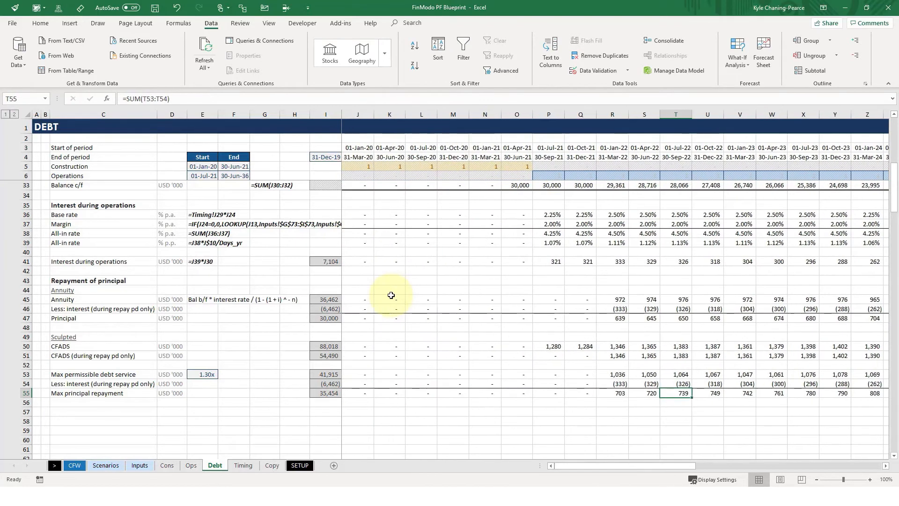
{"action": "key", "text": "Up"}
{"action": "key", "text": "Up"}
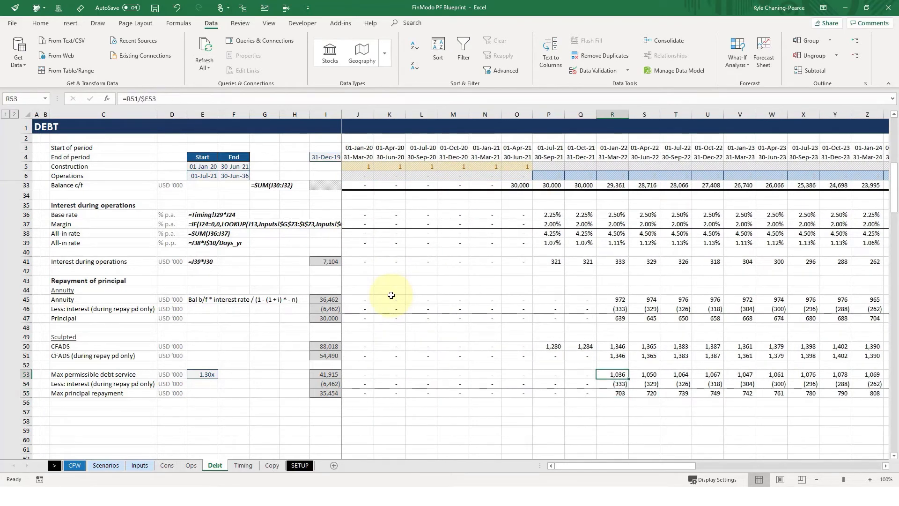
Chart the sculpted interest and max principal repayment rows J54:CO55 to view the repayment profile, and remove the chart
{"action": "key", "text": "ctrl+Left"}
{"action": "key", "text": "Right"}
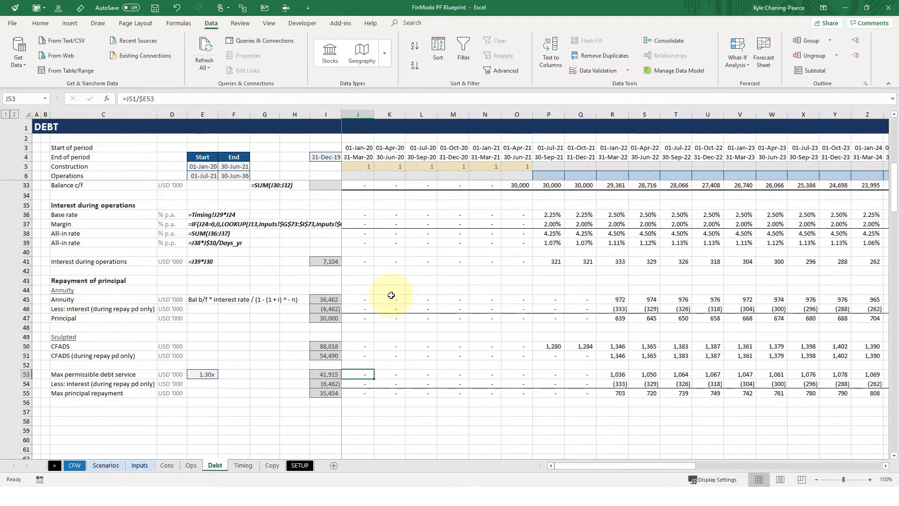
{"action": "key", "text": "Down"}
{"action": "key", "text": "shift+Down"}
{"action": "key", "text": "ctrl+shift+Right"}
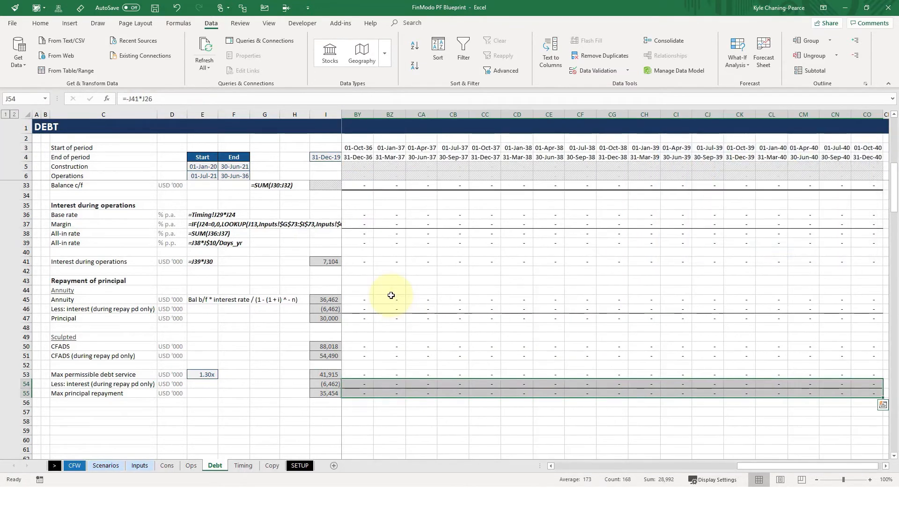
{"action": "key", "text": "alt+F1"}
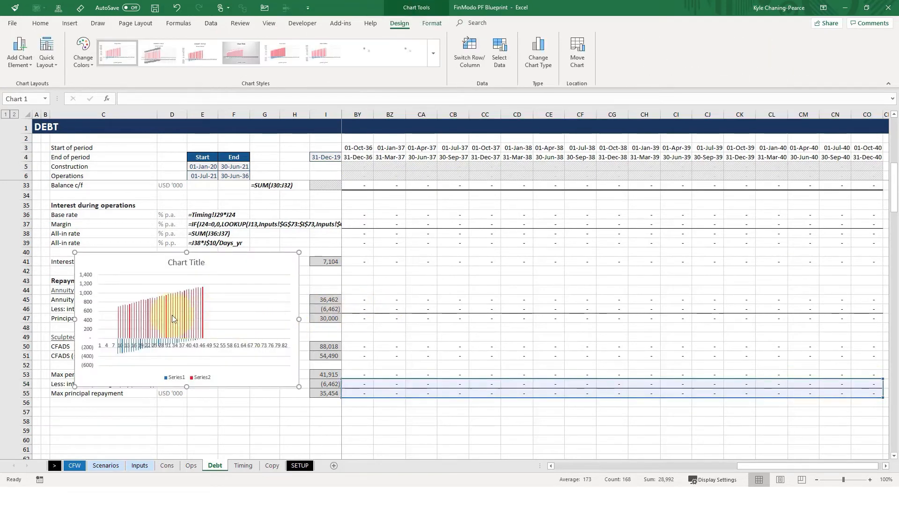
{"action": "mouse_move", "coordinate": [122, 313]}
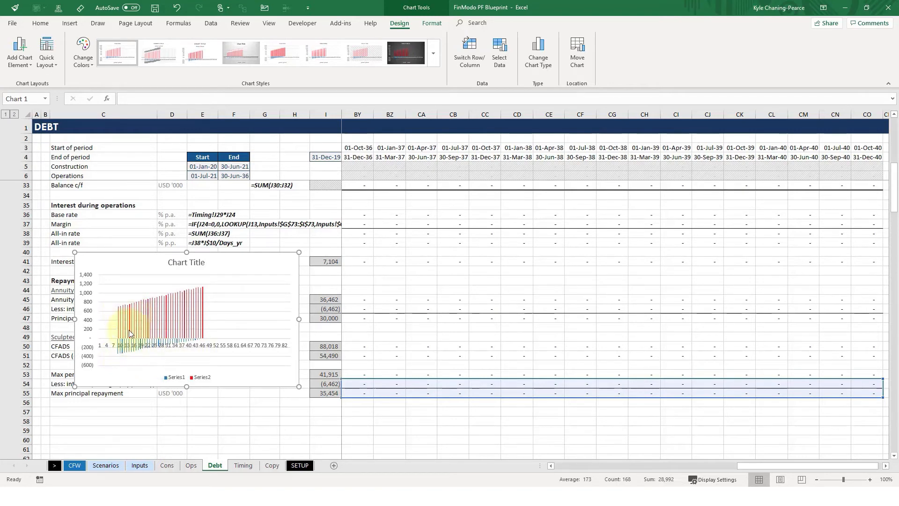
{"action": "key", "text": "Delete"}
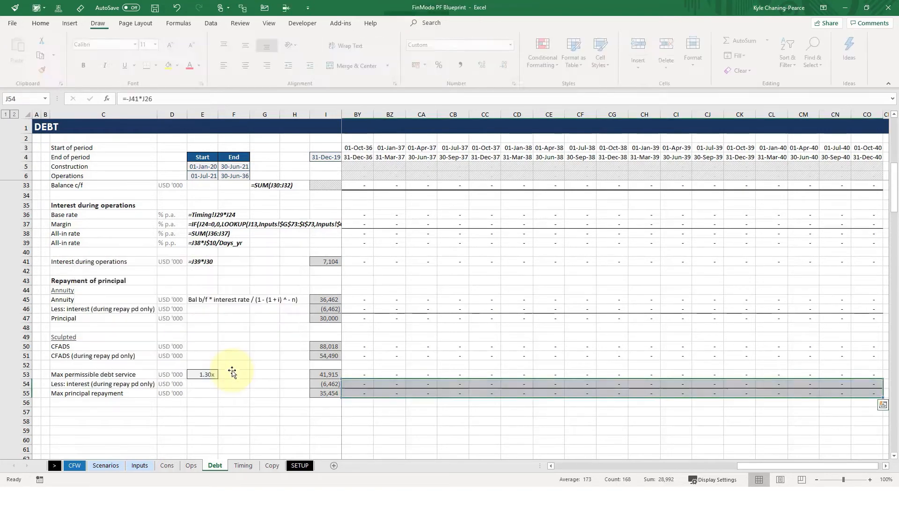
Chart the annuity interest and principal rows J46:CO47 for comparison, remove the chart and return to the first period
{"action": "key", "text": "Up"}
{"action": "key", "text": "Up"}
{"action": "key", "text": "Up"}
{"action": "key", "text": "Up"}
{"action": "key", "text": "Up"}
{"action": "key", "text": "Up"}
{"action": "key", "text": "Up"}
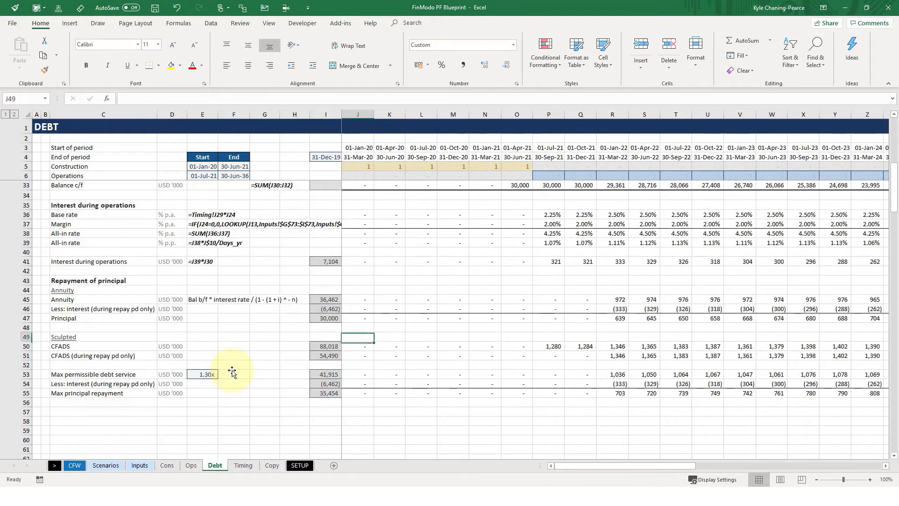
{"action": "key", "text": "shift+Down"}
{"action": "key", "text": "shift+Right"}
{"action": "key", "text": "ctrl+shift+Right"}
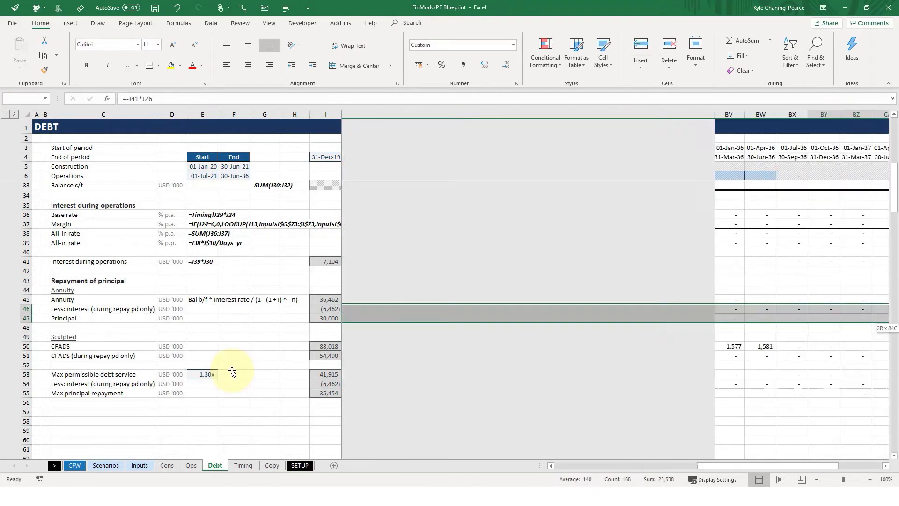
{"action": "key", "text": "alt+F1"}
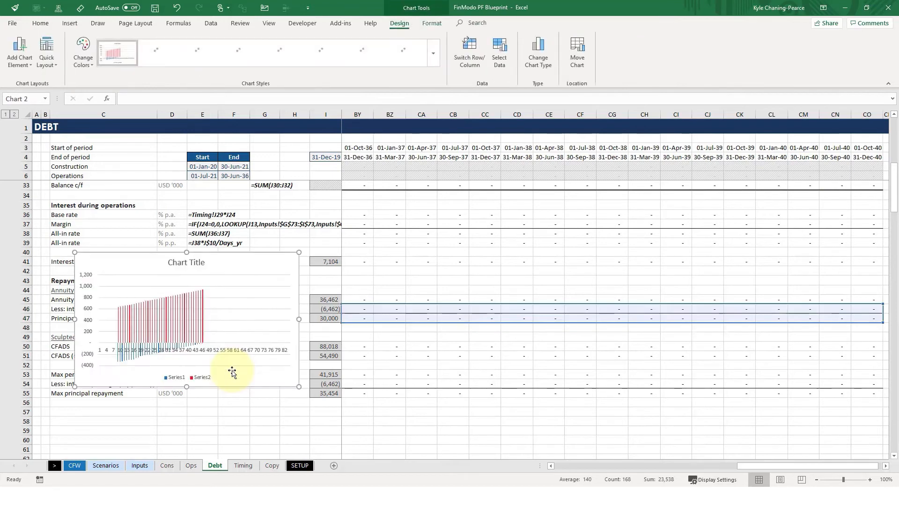
{"action": "key", "text": "Delete"}
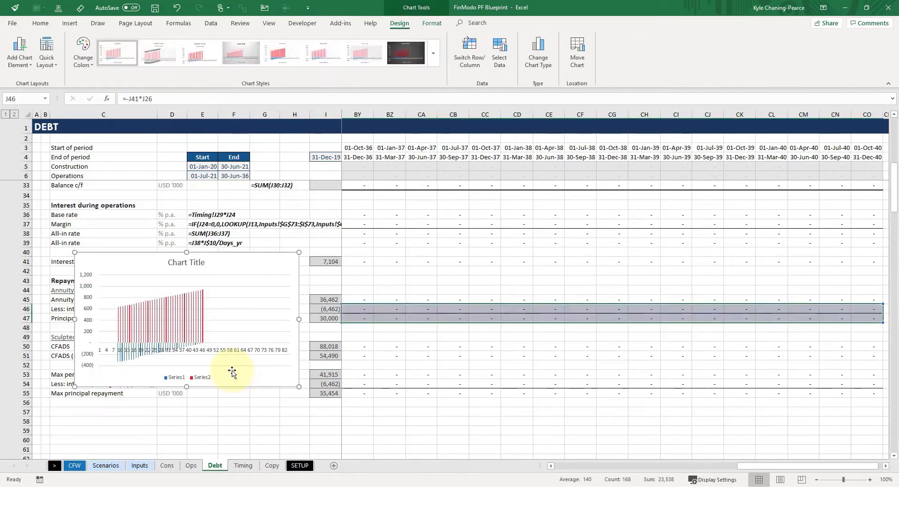
{"action": "key", "text": "Left"}
{"action": "key", "text": "Right"}
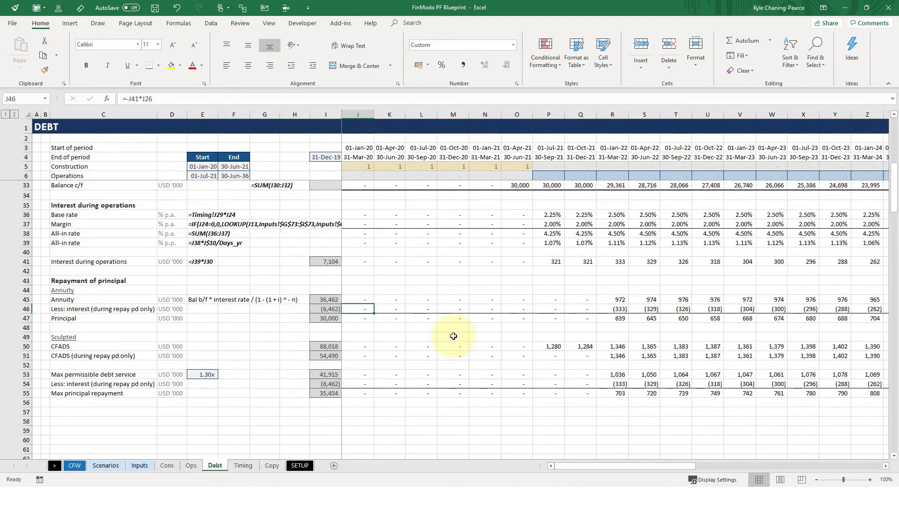
Copy the Sculpted sub-heading from C49 to C57 and rename it Applied, keeping the underlined style
{"action": "left_click", "coordinate": [77, 289]}
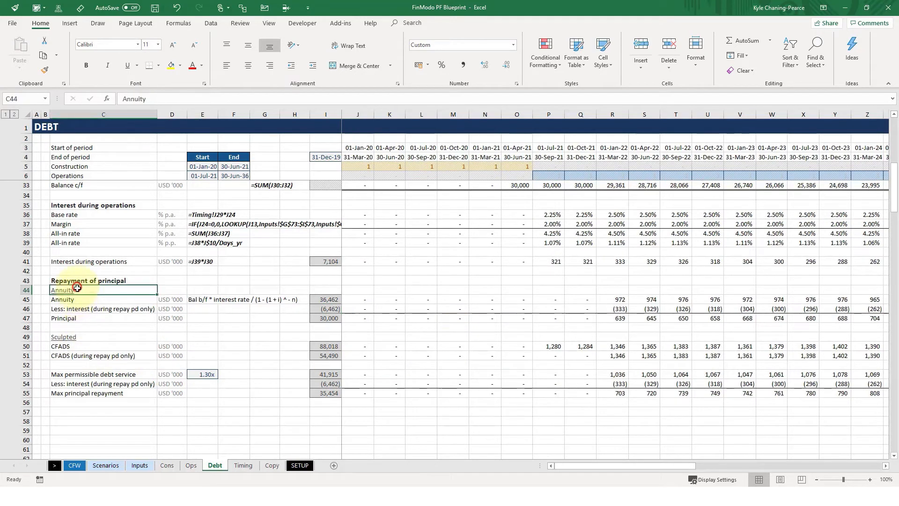
{"action": "left_click", "coordinate": [93, 336]}
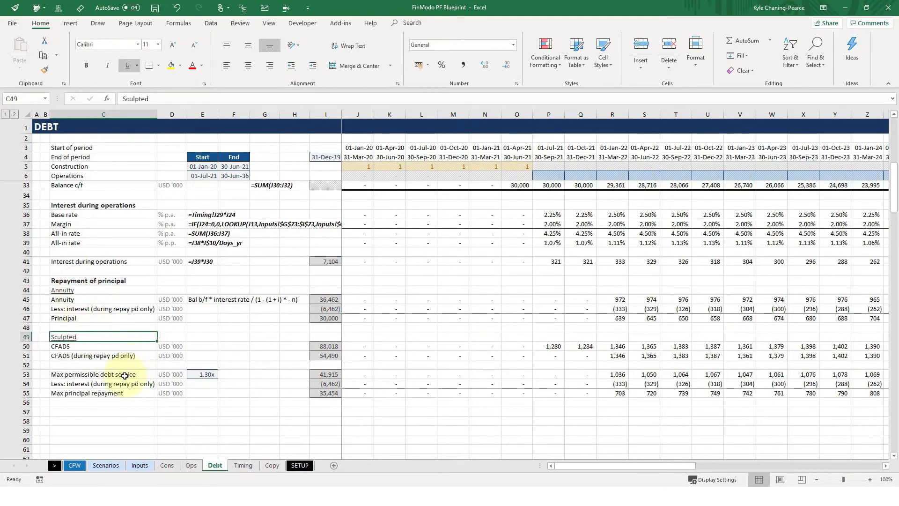
{"action": "key", "text": "ctrl+c"}
{"action": "left_click", "coordinate": [89, 411]}
{"action": "key", "text": "ctrl+v"}
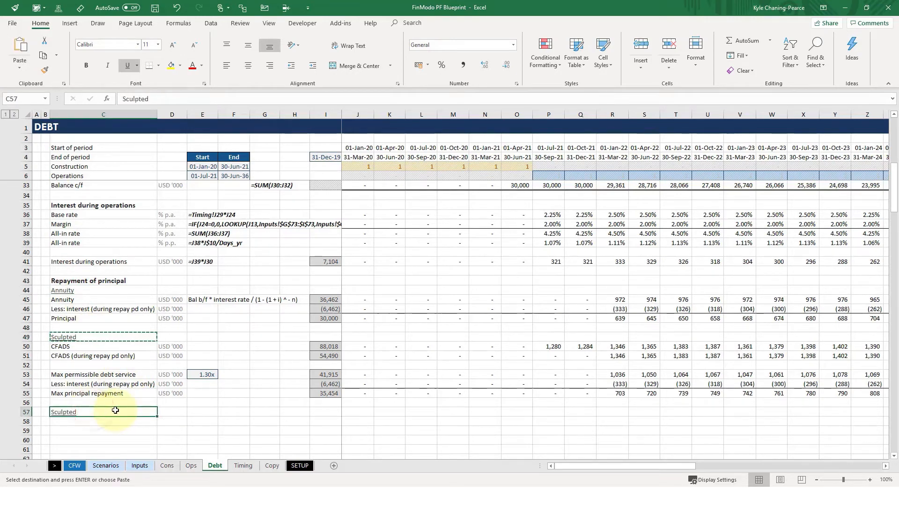
{"action": "type", "text": "Applied"}
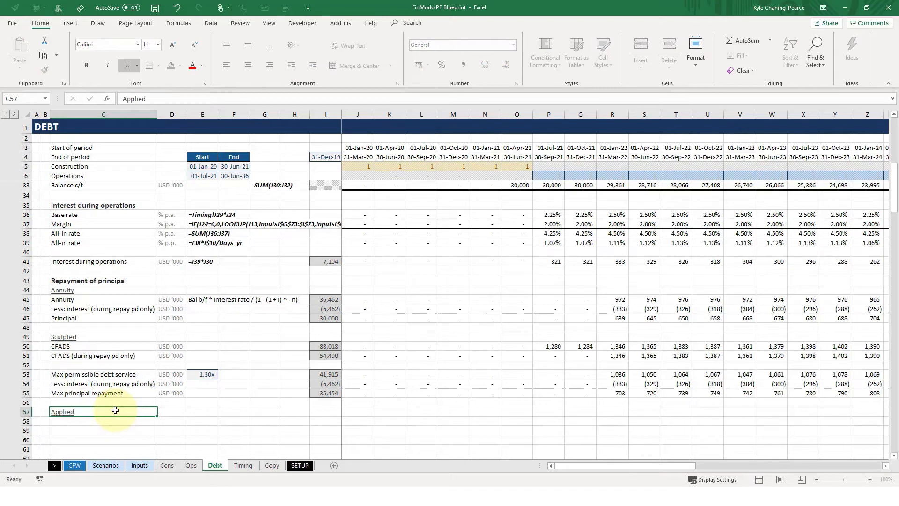
{"action": "key", "text": "ctrl+u"}
{"action": "key", "text": "Return"}
Label C58 as Applied and copy the USD '000 unit from D55 into D58
{"action": "type", "text": "Applied"}
{"action": "key", "text": "Return"}
{"action": "key", "text": "Up"}
{"action": "key", "text": "Right"}
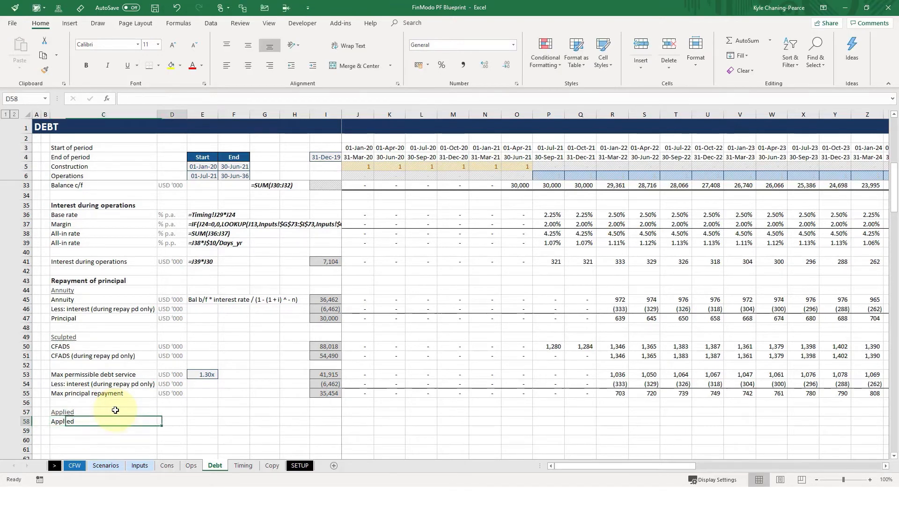
{"action": "key", "text": "ctrl+Up"}
{"action": "key", "text": "ctrl+c"}
{"action": "key", "text": "Down"}
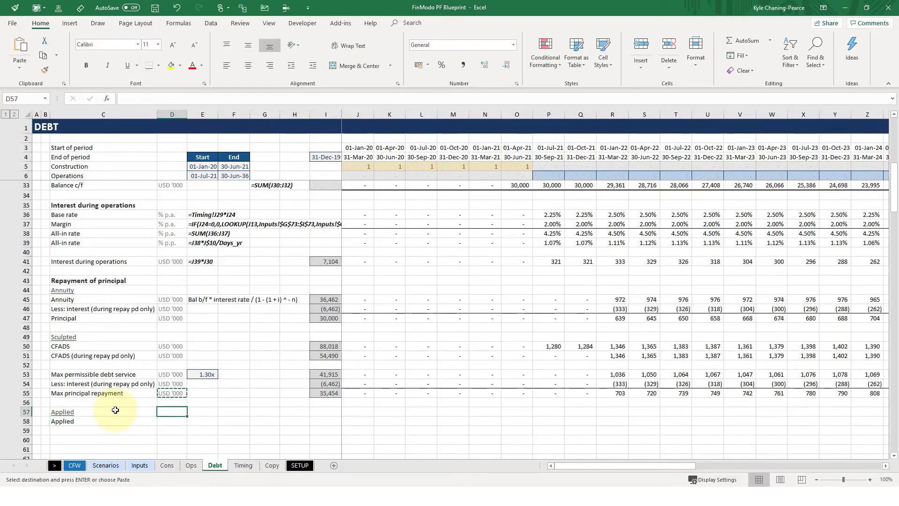
{"action": "key", "text": "Down"}
Link E58 to the repayment selection on the Inputs sheet with =Inputs!E81
{"action": "key", "text": "Right"}
{"action": "type", "text": "="}
{"action": "key", "text": "ctrl+Page_Up"}
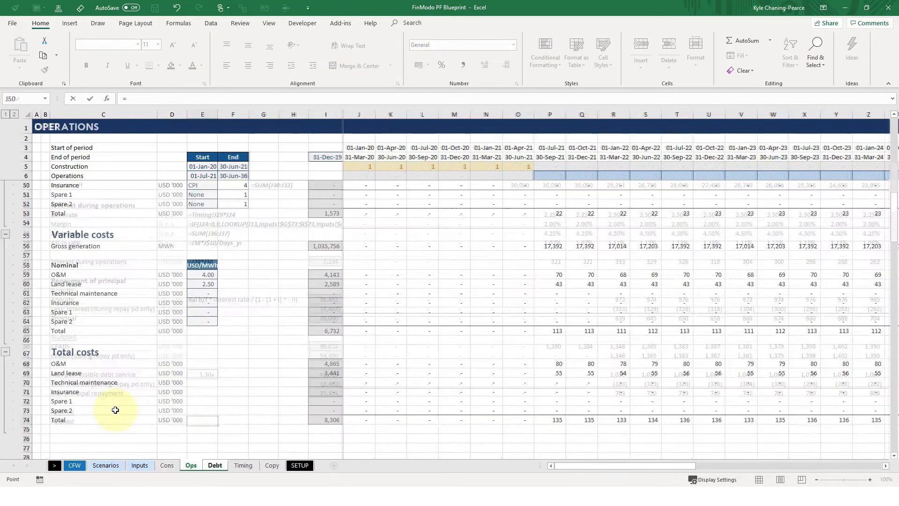
{"action": "key", "text": "ctrl+Page_Up"}
{"action": "key", "text": "ctrl+Page_Up"}
{"action": "left_click", "coordinate": [324, 337]}
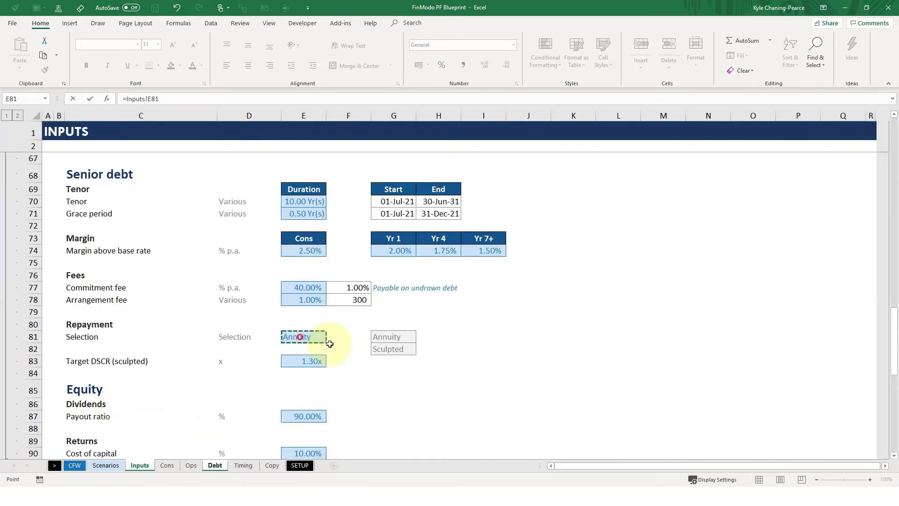
{"action": "key", "text": "Return"}
{"action": "key", "text": "Up"}
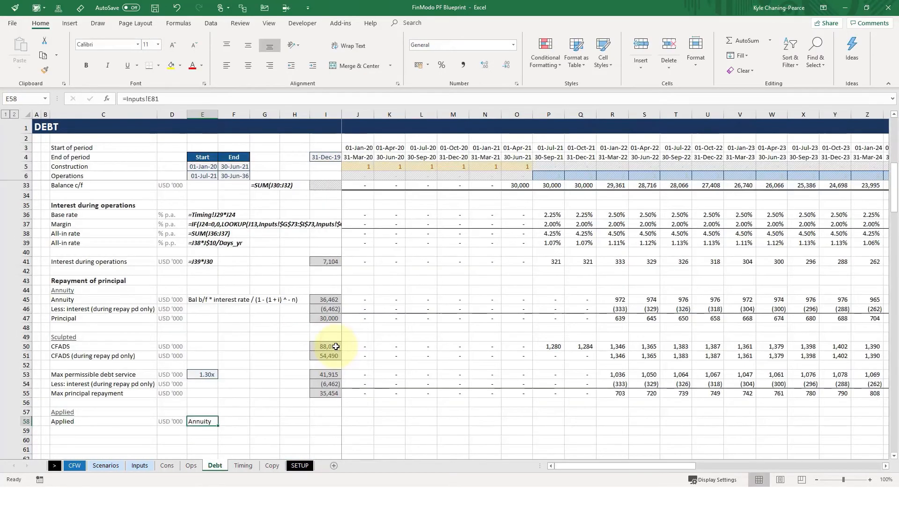
Inspect the interest formula in J54 and the opening balance formula in P30 of the debt account
{"action": "left_click", "coordinate": [360, 382]}
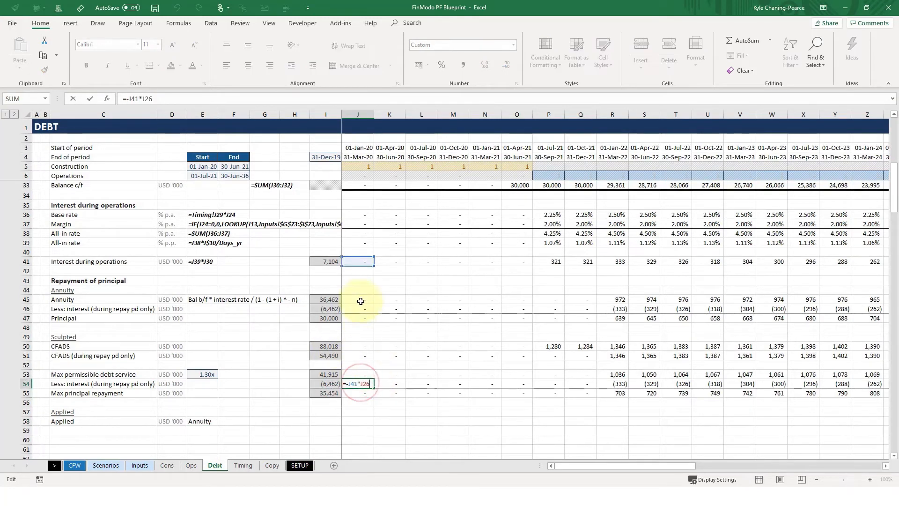
{"action": "scroll", "coordinate": [369, 194], "scroll_direction": "up", "scroll_amount": 1}
{"action": "scroll", "coordinate": [371, 214], "scroll_direction": "up", "scroll_amount": 1}
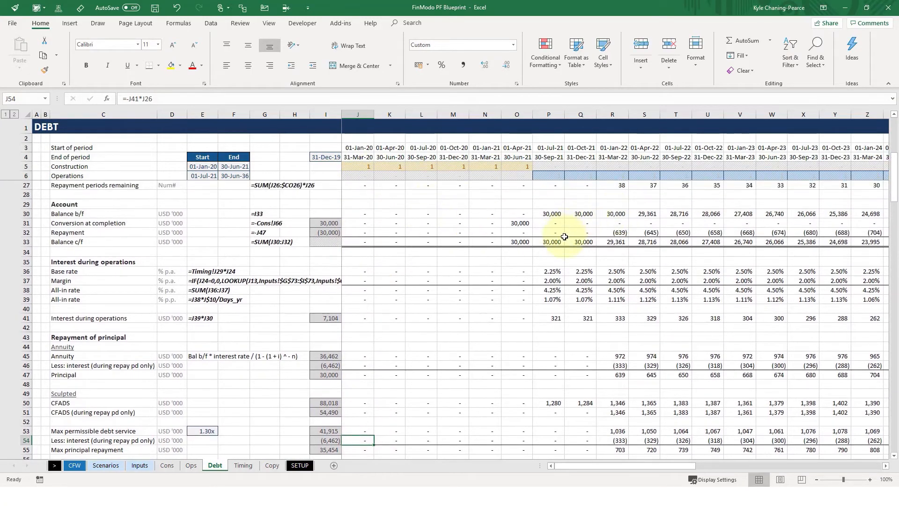
{"action": "left_click", "coordinate": [557, 214]}
{"action": "scroll", "coordinate": [576, 378], "scroll_direction": "down", "scroll_amount": 2}
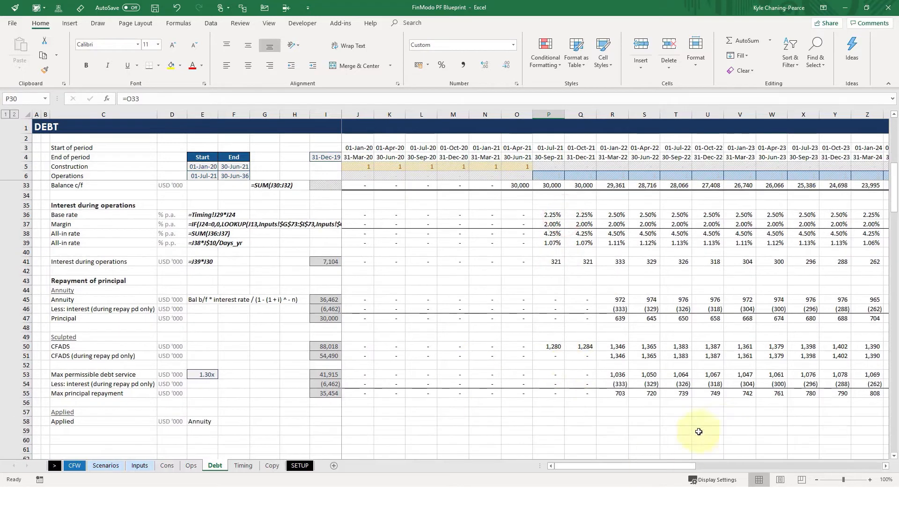
Apply the Offsheet cell style to the linked repayment selection in E58
{"action": "left_click", "coordinate": [210, 421]}
{"action": "left_click", "coordinate": [37, 8]}
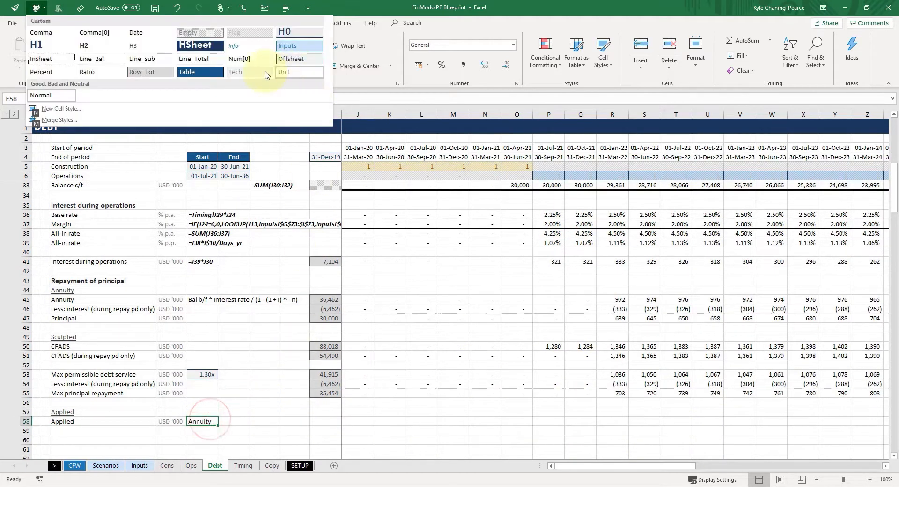
{"action": "left_click", "coordinate": [294, 59]}
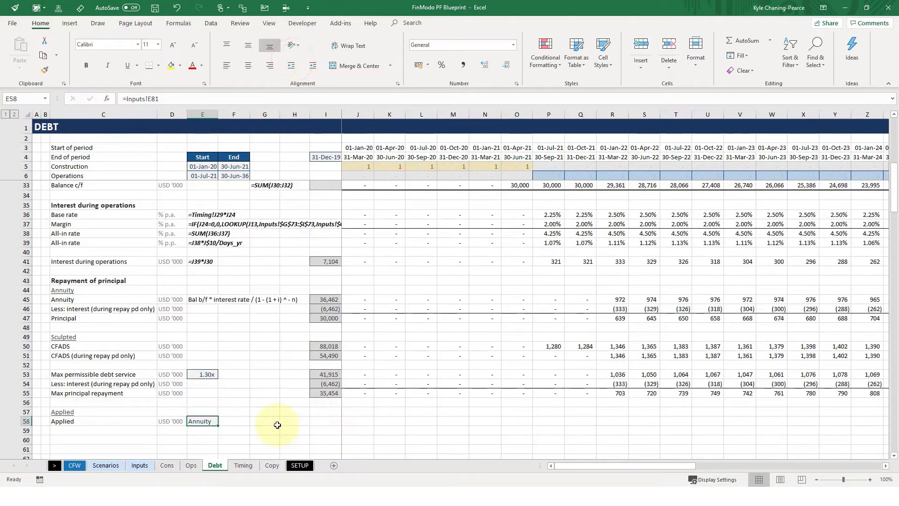
Enter =MATCH(E58,Inputs!$G$81:$G$82,0) in F58 to find the selection's position and apply the Offsheet cell style
{"action": "left_click", "coordinate": [231, 422]}
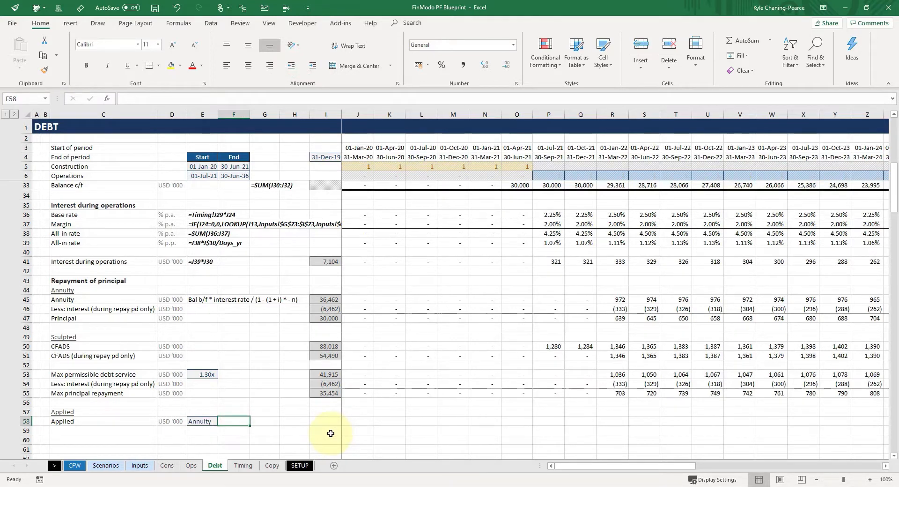
{"action": "type", "text": "=match("}
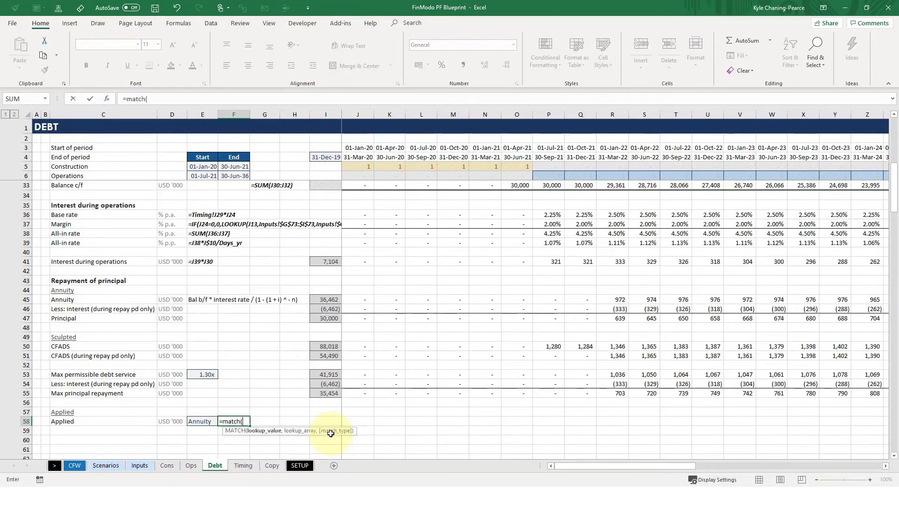
{"action": "key", "text": "Left"}
{"action": "type", "text": ","}
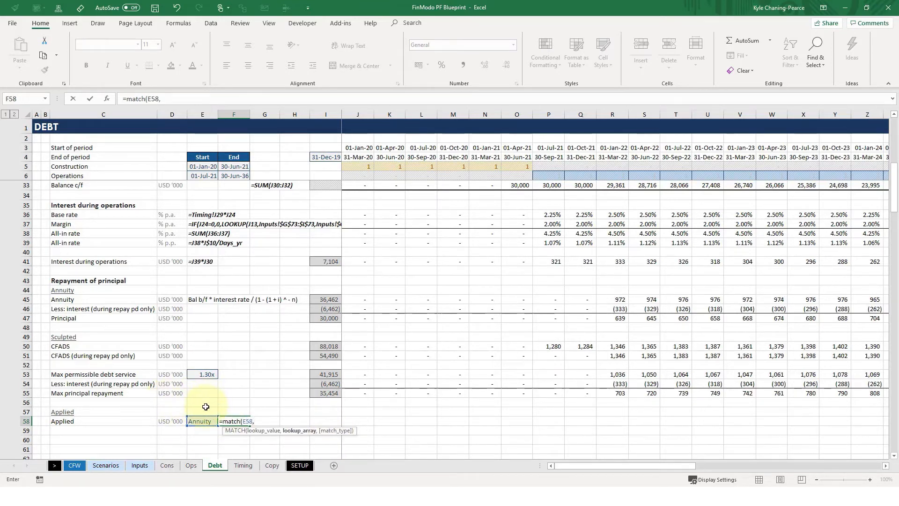
{"action": "left_click", "coordinate": [140, 465]}
{"action": "left_click_drag", "start_coordinate": [391, 337], "coordinate": [393, 349]}
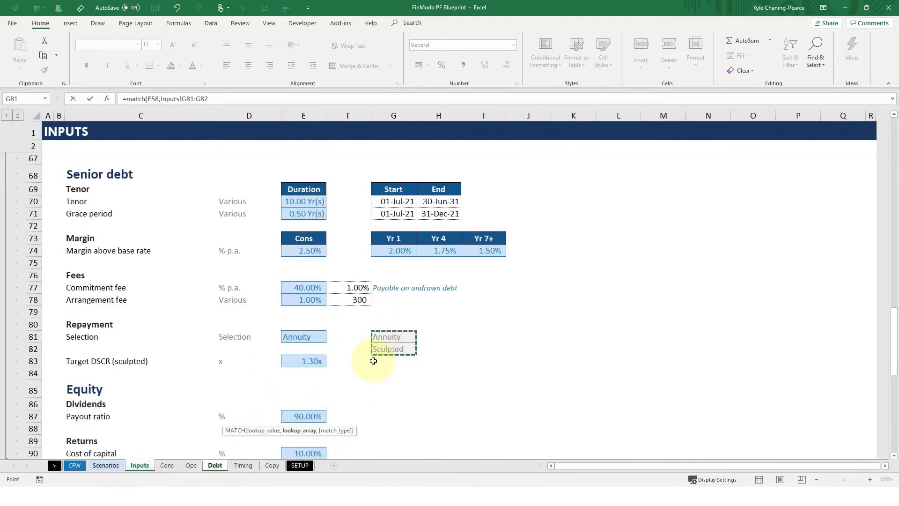
{"action": "key", "text": "F4"}
{"action": "type", "text": ",0)"}
{"action": "key", "text": "Return"}
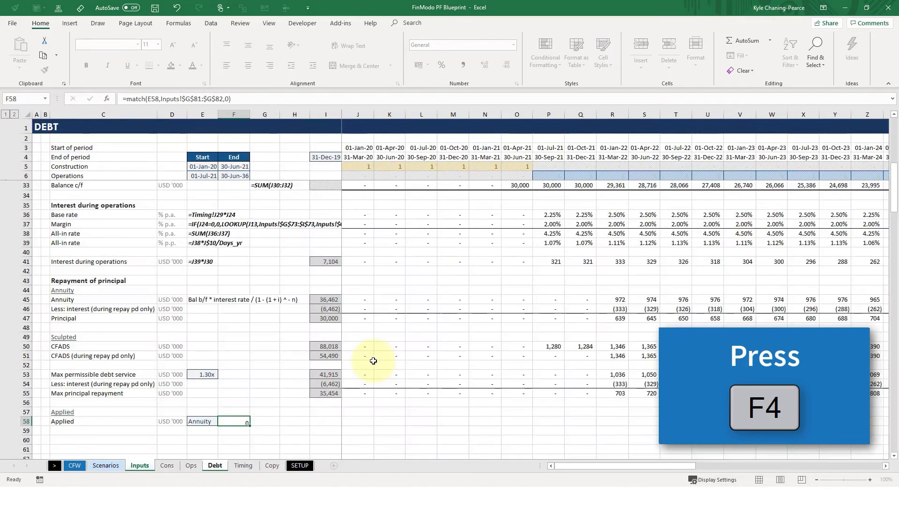
{"action": "left_click", "coordinate": [38, 8]}
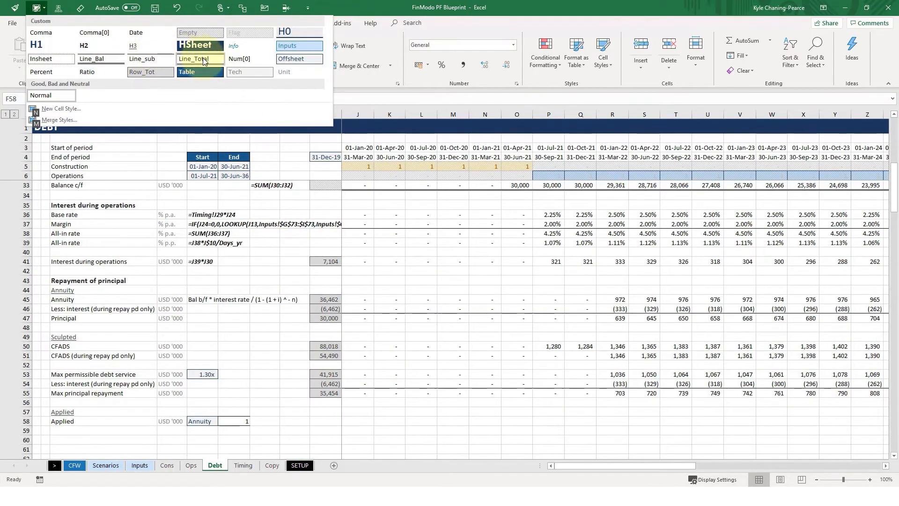
{"action": "left_click", "coordinate": [294, 61]}
Apply the Table cell style to F57 and enter the header Position
{"action": "key", "text": "Up"}
{"action": "key", "text": "alt+2"}
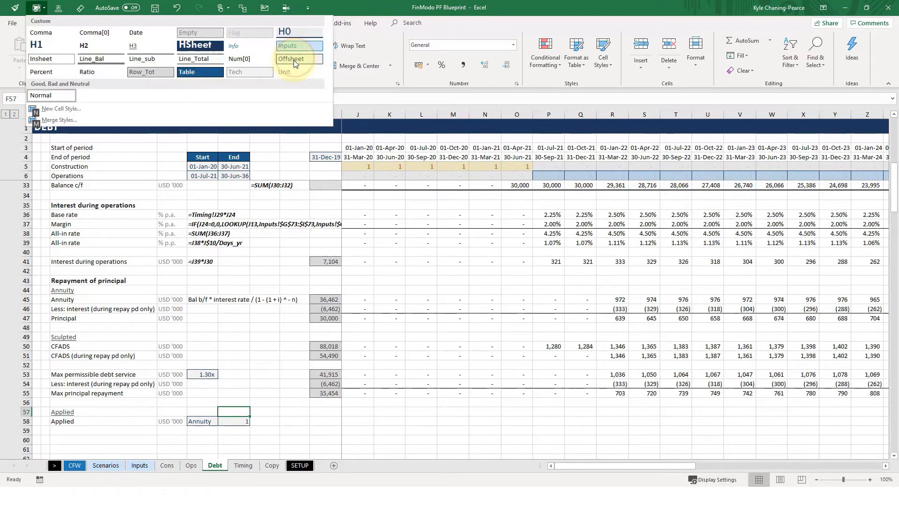
{"action": "left_click", "coordinate": [200, 70]}
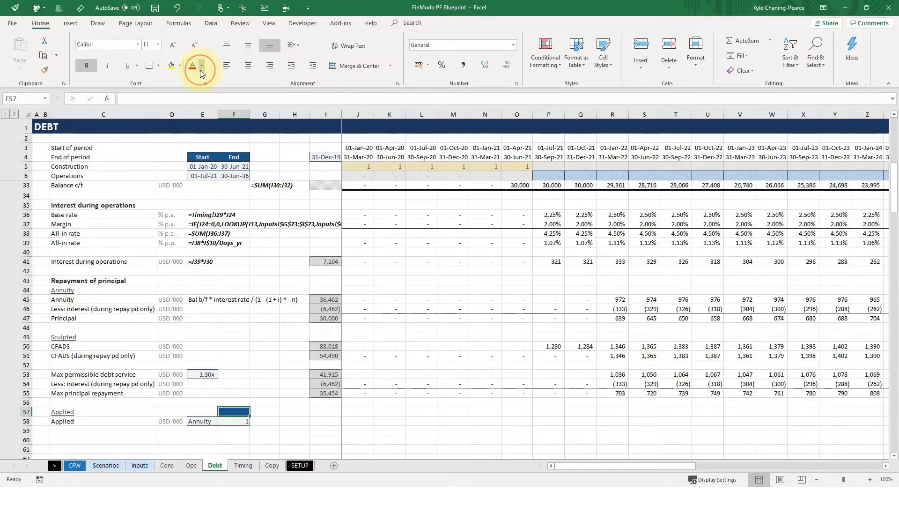
{"action": "type", "text": "Position"}
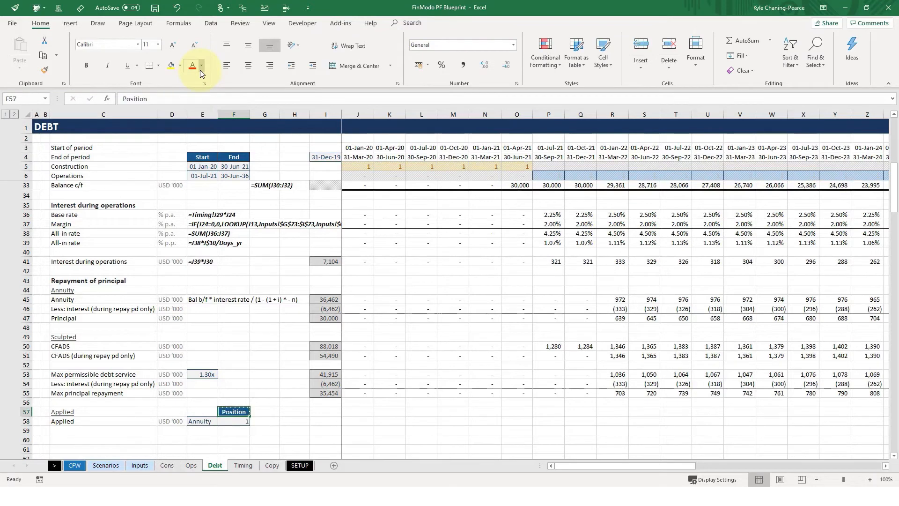
Copy the Table-styled header format into E57 and enter the header Selection
{"action": "key", "text": "Left"}
{"action": "key", "text": "ctrl+v"}
{"action": "type", "text": "Selection"}
{"action": "key", "text": "Return"}
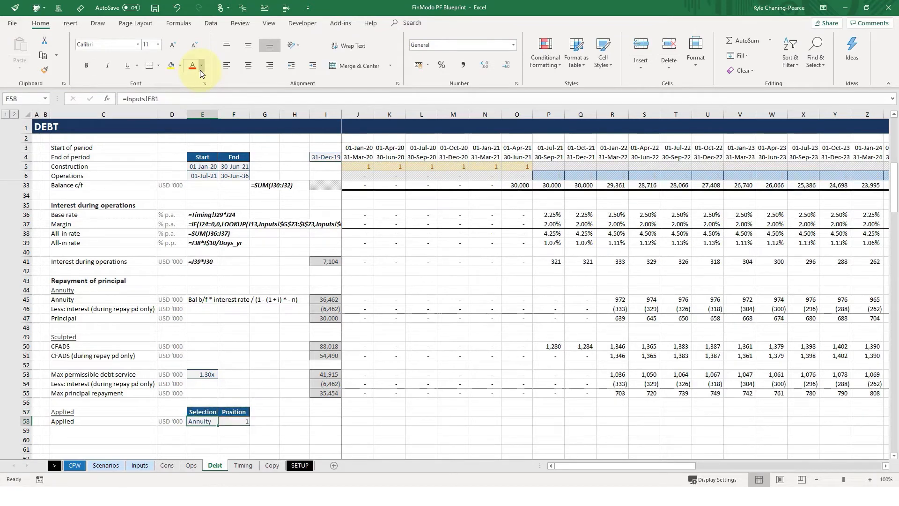
Enter =CHOOSE($F58,J47,J55) in J58 to pick annuity or sculpted principal, locking only the column of F58
{"action": "key", "text": "Right"}
{"action": "key", "text": "Right"}
{"action": "key", "text": "Right"}
{"action": "key", "text": "Right"}
{"action": "key", "text": "Right"}
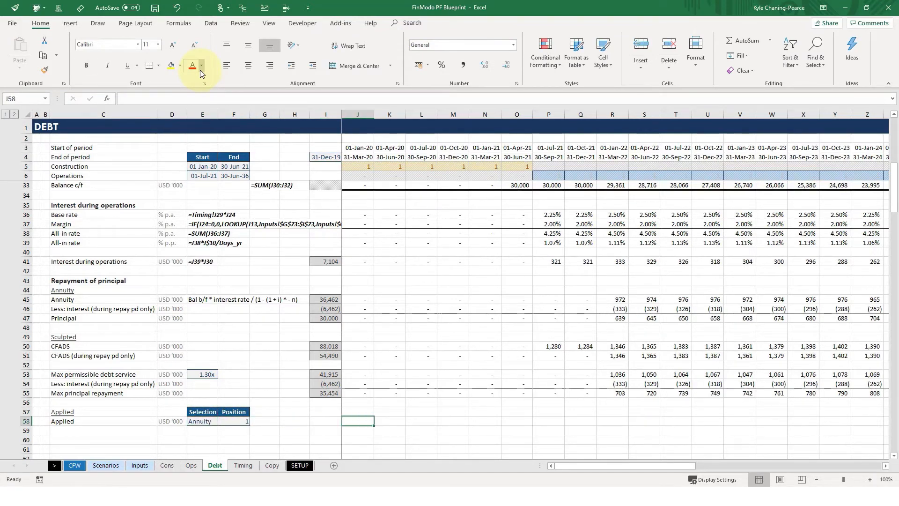
{"action": "type", "text": "=choose("}
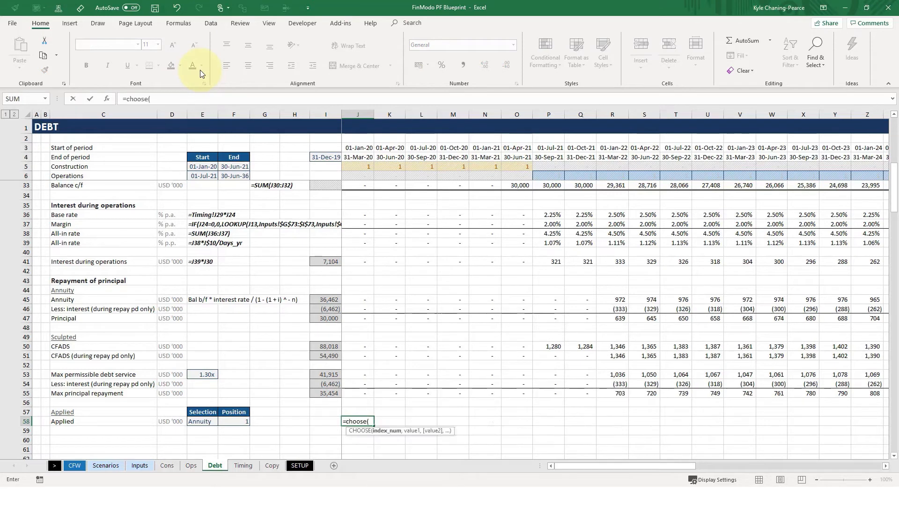
{"action": "key", "text": "Left"}
{"action": "key", "text": "Left"}
{"action": "key", "text": "Left"}
{"action": "key", "text": "Left"}
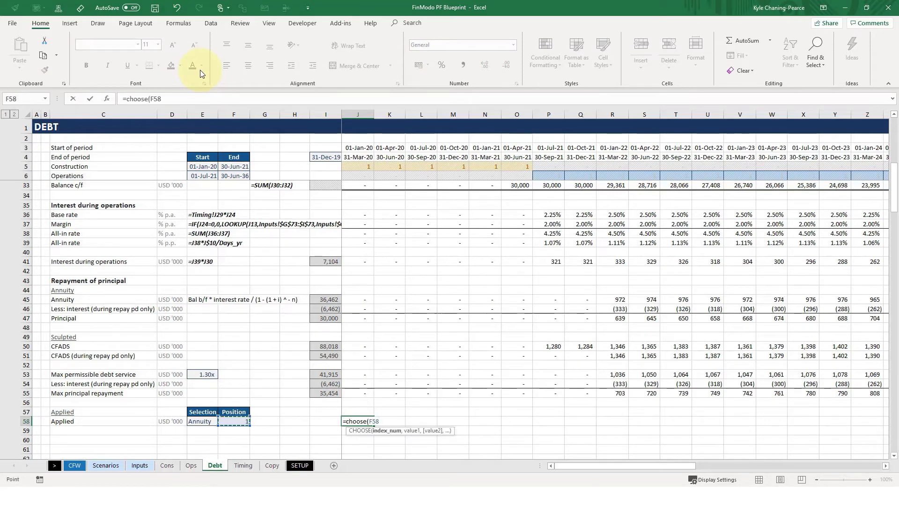
{"action": "key", "text": "F4"}
{"action": "key", "text": "F4"}
{"action": "key", "text": "F4"}
{"action": "type", "text": ","}
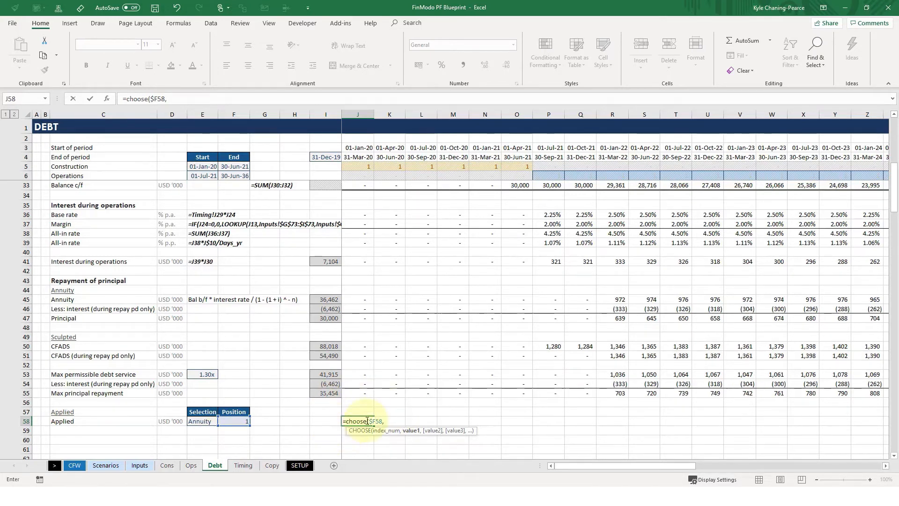
{"action": "left_click", "coordinate": [364, 316]}
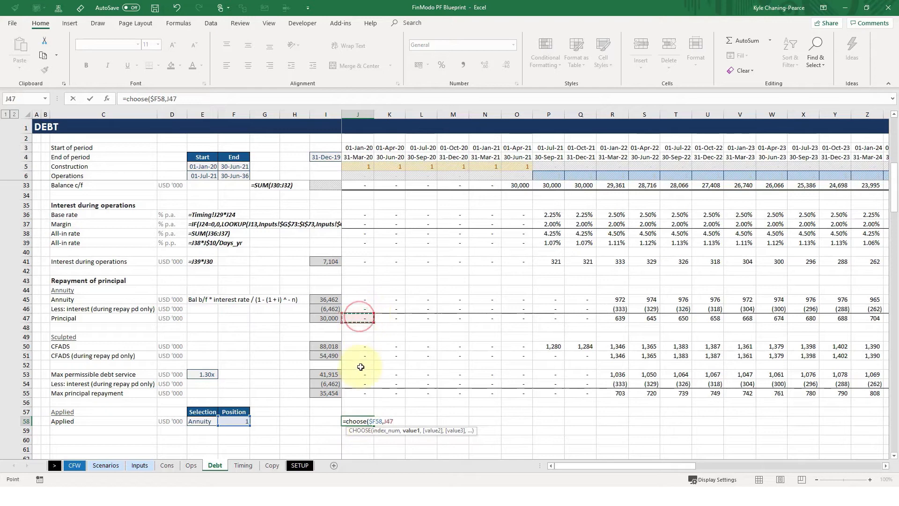
{"action": "type", "text": ","}
{"action": "left_click", "coordinate": [359, 390]}
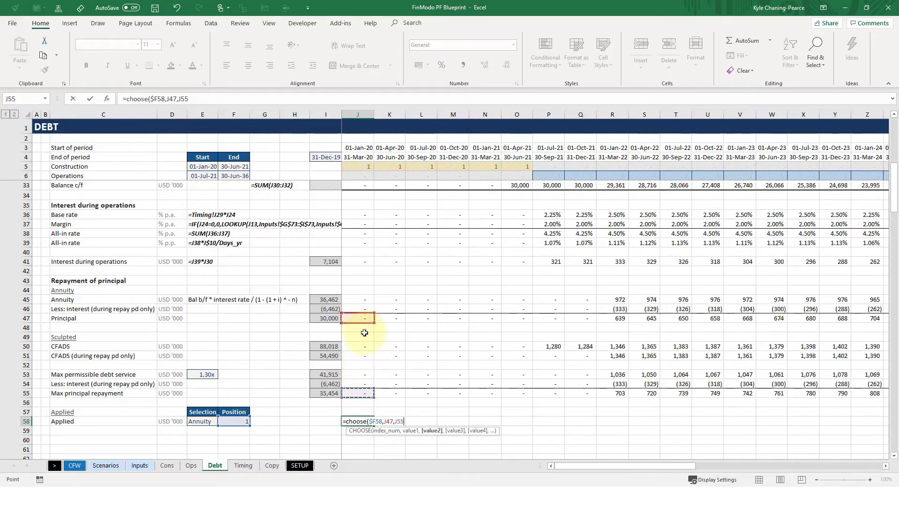
{"action": "key", "text": "Return"}
{"action": "key", "text": "Up"}
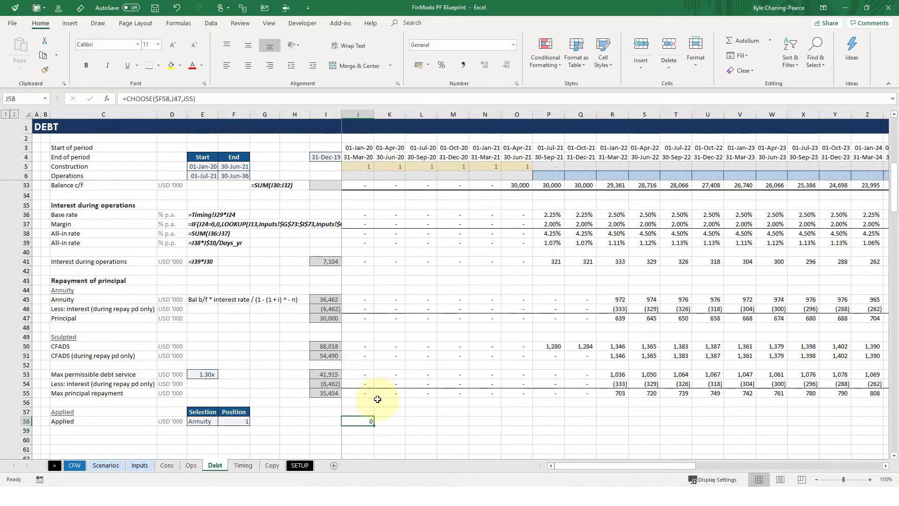
Fill the Applied formula from J58 across to CO58 and apply the Comma[0] cell style to the row
{"action": "key", "text": "ctrl+shift+Right"}
{"action": "key", "text": "alt+2"}
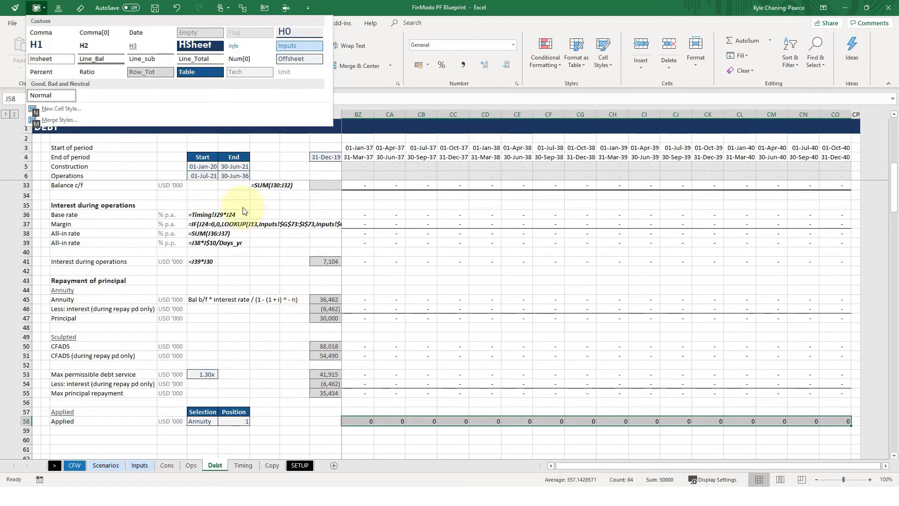
{"action": "left_click", "coordinate": [103, 32]}
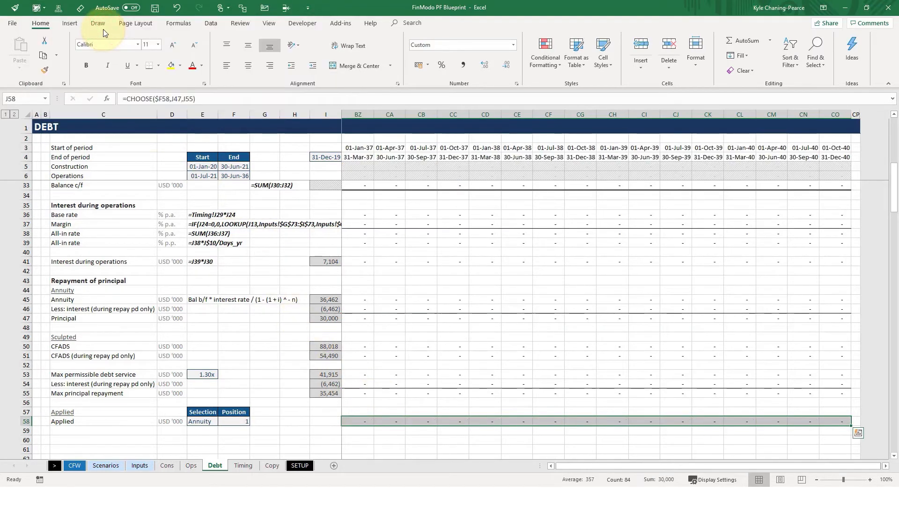
Copy the row total from I55 into I58 so it sums the Applied row
{"action": "key", "text": "Home"}
{"action": "key", "text": "Left"}
{"action": "key", "text": "ctrl+Up"}
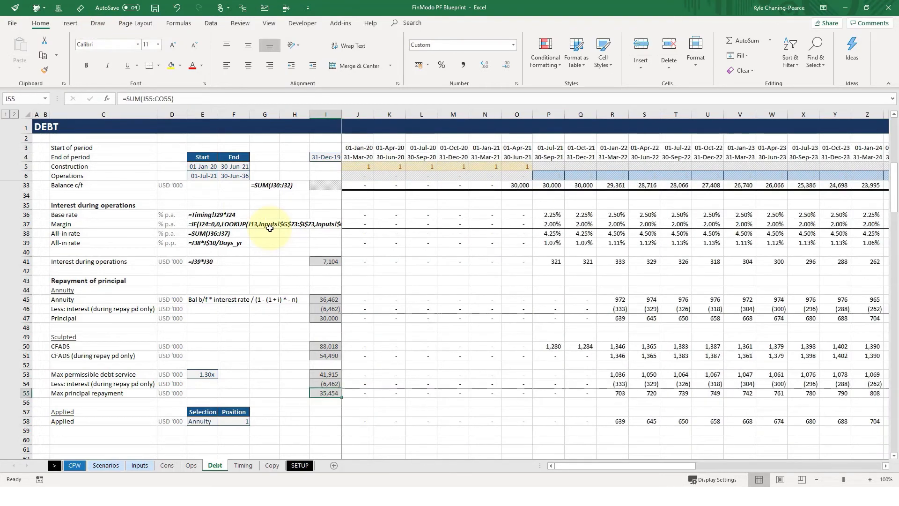
{"action": "key", "text": "ctrl+c"}
{"action": "key", "text": "Down"}
{"action": "key", "text": "Down"}
{"action": "key", "text": "Down"}
{"action": "key", "text": "ctrl+v"}
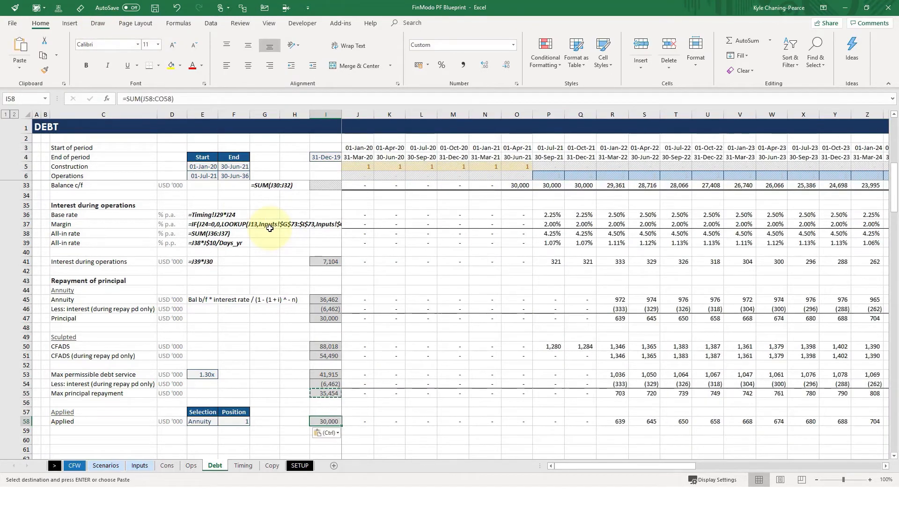
{"action": "key", "text": "Escape"}
Inspect the filled CHOOSE formula in K58 of the Applied row
{"action": "key", "text": "Right"}
{"action": "key", "text": "Right"}
{"action": "key", "text": "F2"}
{"action": "key", "text": "Escape"}
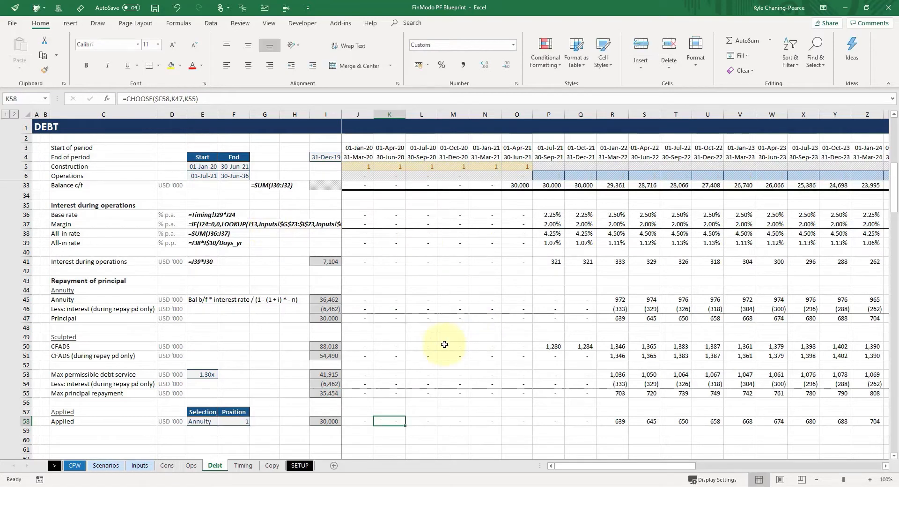
{"action": "key", "text": "Left"}
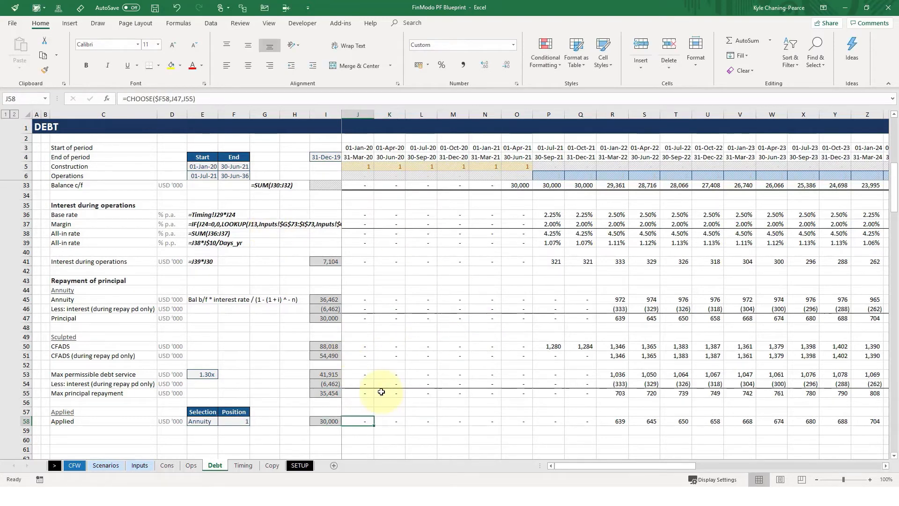
Change the account's Repayment formula in J32 to =-J58 so it draws on the Applied row
{"action": "scroll", "coordinate": [370, 373], "scroll_direction": "up", "scroll_amount": 1}
{"action": "left_click", "coordinate": [351, 203]}
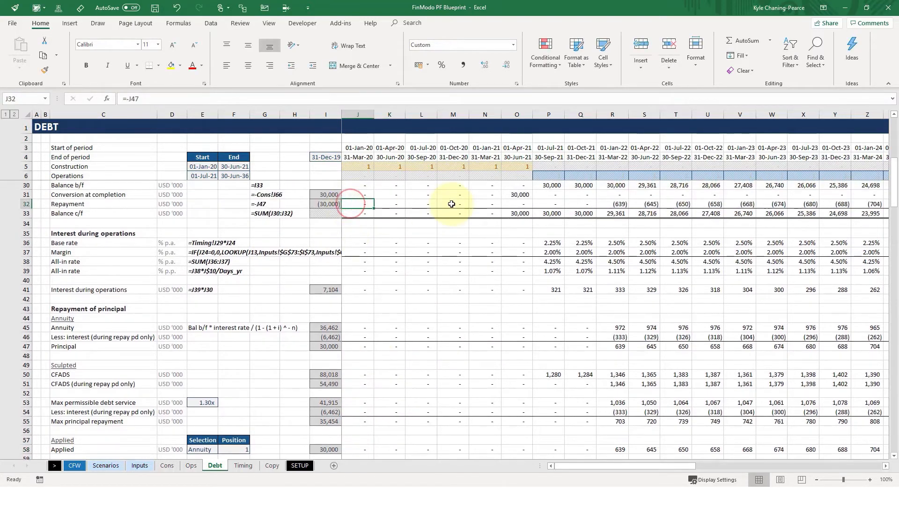
{"action": "key", "text": "F2"}
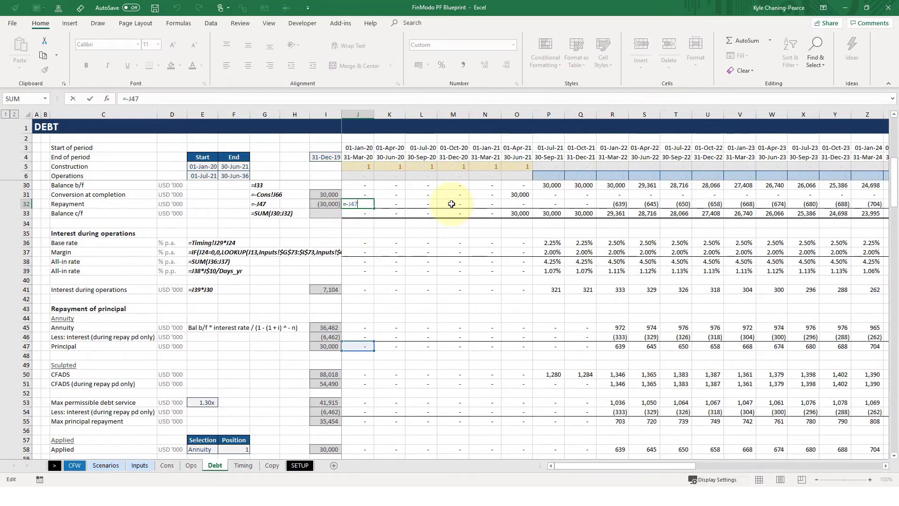
{"action": "key", "text": "BackSpace"}
{"action": "key", "text": "BackSpace"}
{"action": "key", "text": "BackSpace"}
{"action": "key", "text": "Down"}
{"action": "key", "text": "Down"}
{"action": "key", "text": "Down"}
{"action": "key", "text": "Down"}
{"action": "key", "text": "Down"}
{"action": "key", "text": "Down"}
{"action": "key", "text": "Down"}
{"action": "key", "text": "Down"}
{"action": "key", "text": "Down"}
{"action": "key", "text": "Down"}
{"action": "key", "text": "Down"}
{"action": "key", "text": "Down"}
{"action": "key", "text": "Down"}
{"action": "key", "text": "Down"}
{"action": "key", "text": "Down"}
{"action": "key", "text": "Down"}
{"action": "key", "text": "Down"}
{"action": "key", "text": "Down"}
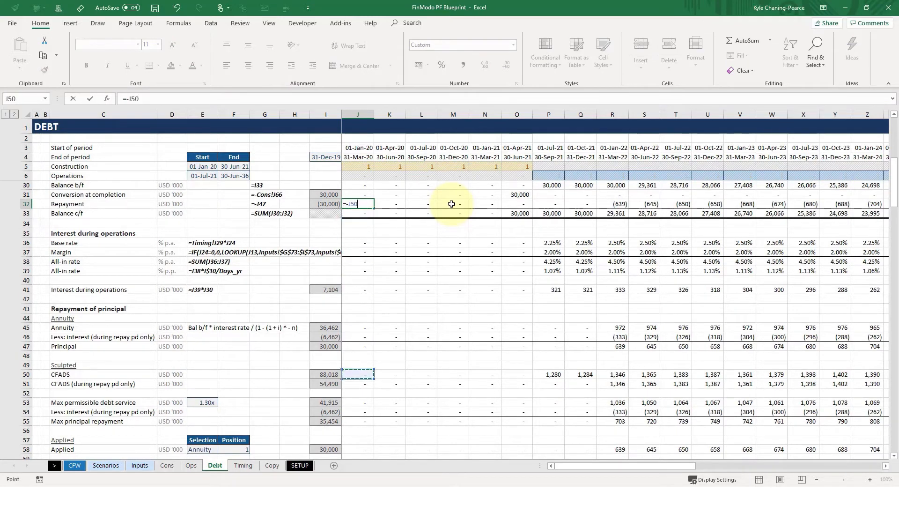
{"action": "key", "text": "Down"}
{"action": "key", "text": "Down"}
{"action": "key", "text": "Down"}
{"action": "key", "text": "Down"}
{"action": "key", "text": "Down"}
{"action": "key", "text": "Down"}
{"action": "key", "text": "Down"}
{"action": "key", "text": "Down"}
{"action": "key", "text": "Return"}
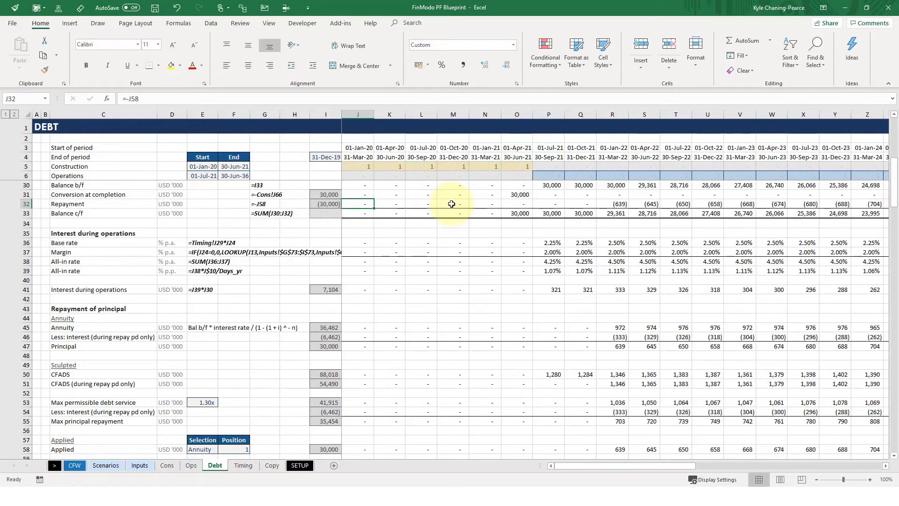
Fill the Repayment formula from J32 across all periods of row 32
{"action": "key", "text": "ctrl+shift+Right"}
{"action": "key", "text": "ctrl+r"}
{"action": "key", "text": "ctrl+Left"}
{"action": "key", "text": "Right"}
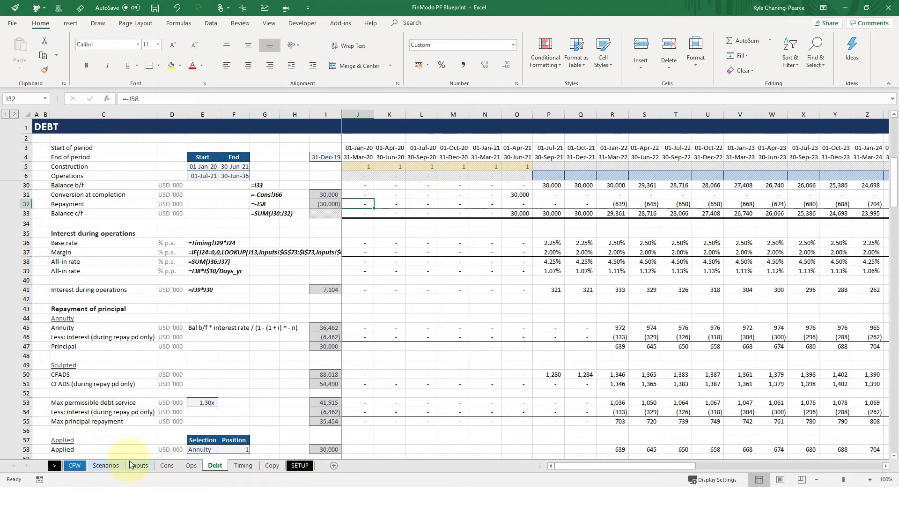
On the Inputs sheet, set the senior debt repayment selection in E81 to Sculpted
{"action": "left_click", "coordinate": [139, 465]}
{"action": "left_click", "coordinate": [315, 338]}
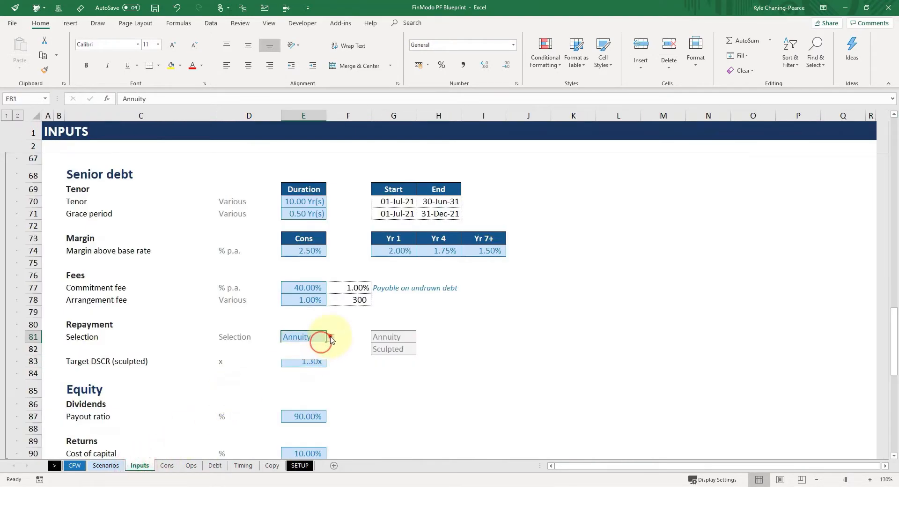
{"action": "left_click", "coordinate": [331, 337]}
{"action": "left_click", "coordinate": [311, 354]}
On the Debt sheet, check the linked selection in E58, the MATCH formula in F58 and the CHOOSE formulas in K58 and R58
{"action": "left_click", "coordinate": [214, 466]}
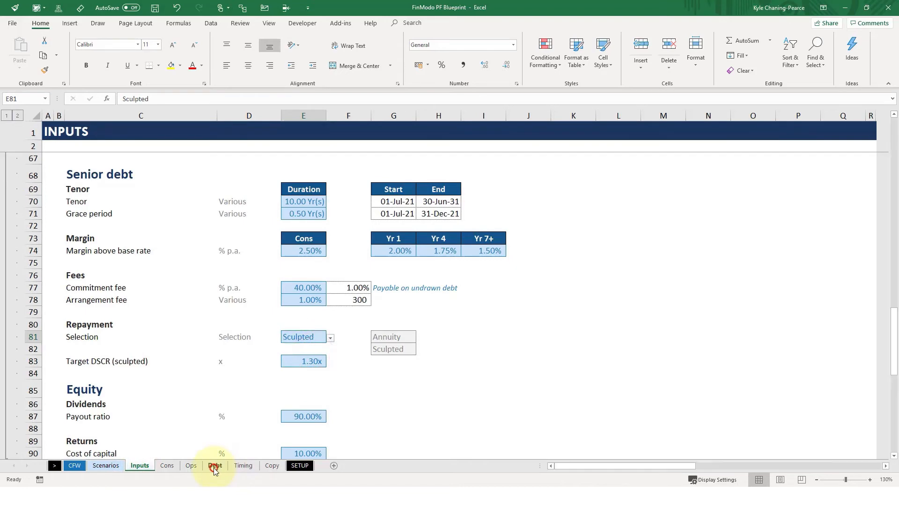
{"action": "left_click", "coordinate": [200, 448]}
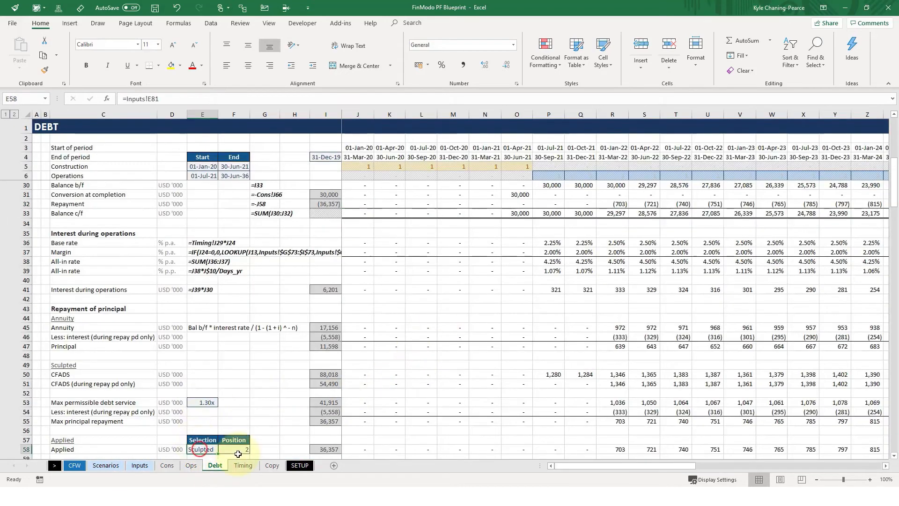
{"action": "key", "text": "Right"}
{"action": "key", "text": "F2"}
{"action": "scroll", "coordinate": [411, 445], "scroll_direction": "down", "scroll_amount": 1}
{"action": "key", "text": "Return"}
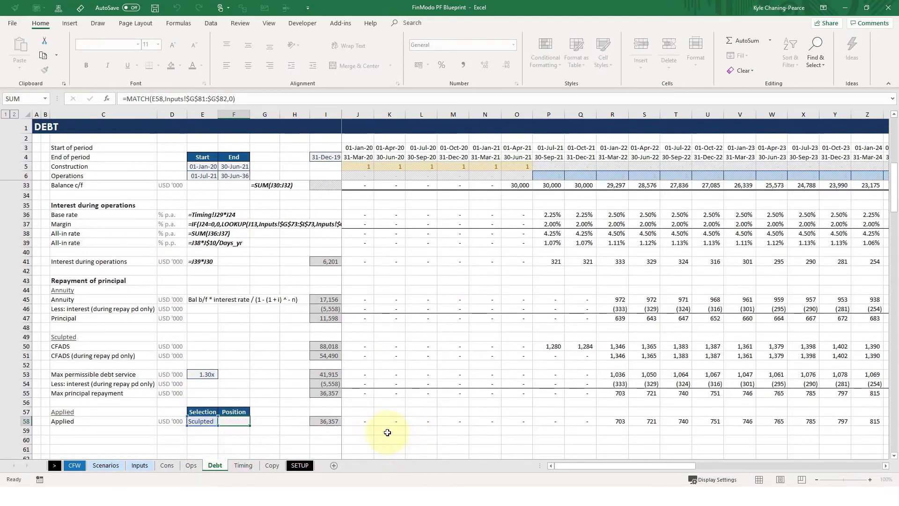
{"action": "double_click", "coordinate": [380, 421]}
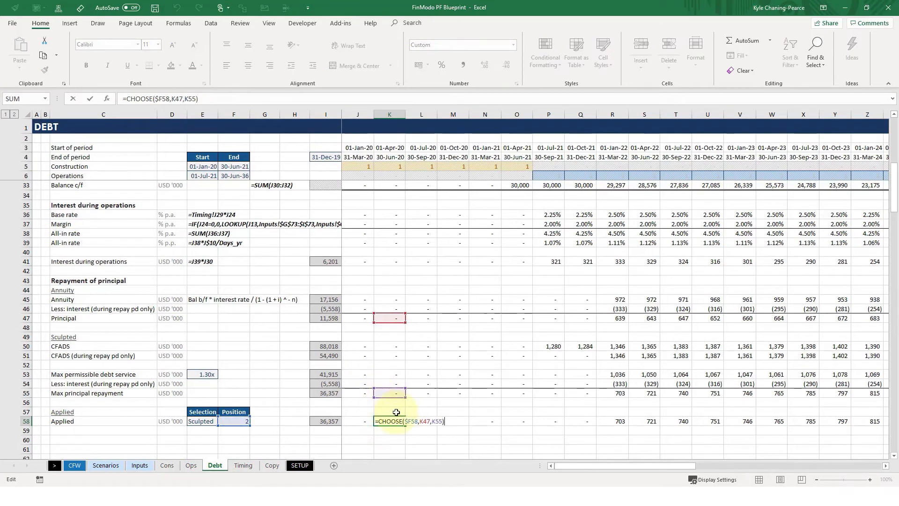
{"action": "key", "text": "Escape"}
{"action": "double_click", "coordinate": [616, 421]}
{"action": "key", "text": "Escape"}
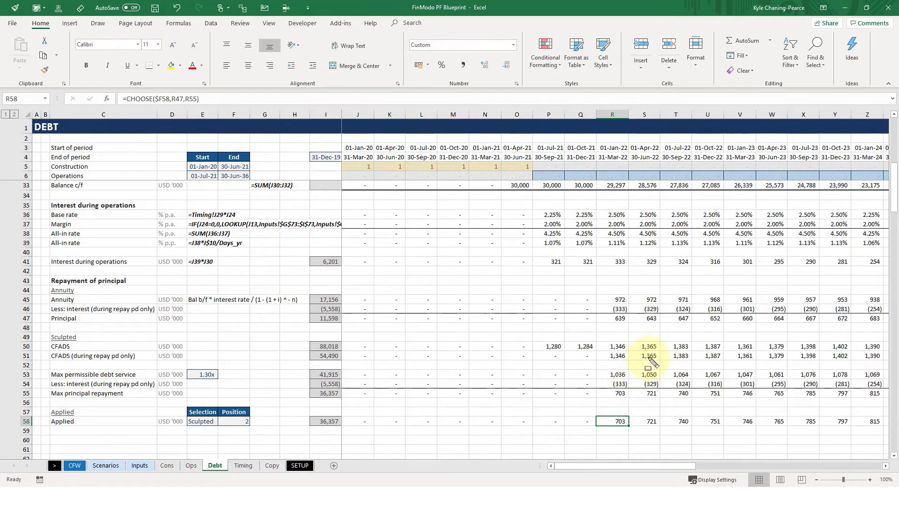
Trace the dependents of R58 and follow the arrow to the Repayment cell R32
{"action": "key", "text": "alt+Tab"}
{"action": "left_click", "coordinate": [626, 421]}
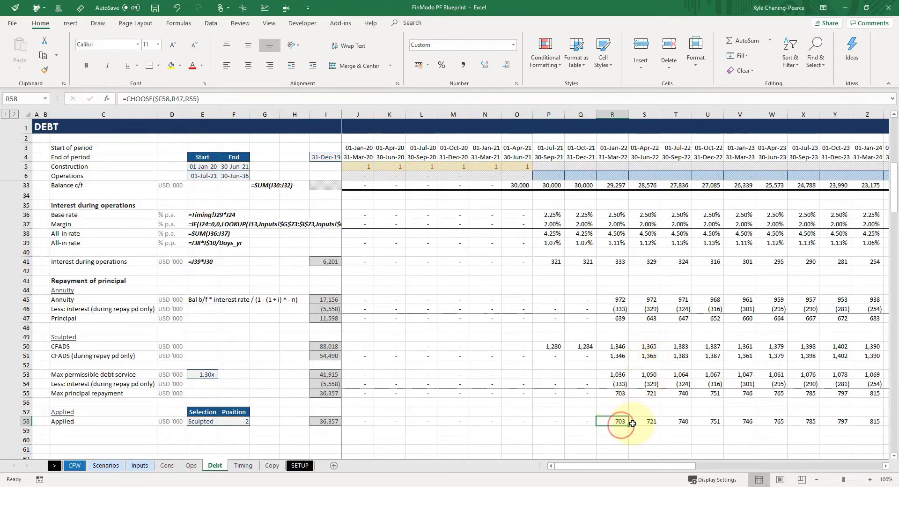
{"action": "key", "text": "alt+m"}
{"action": "key", "text": "d"}
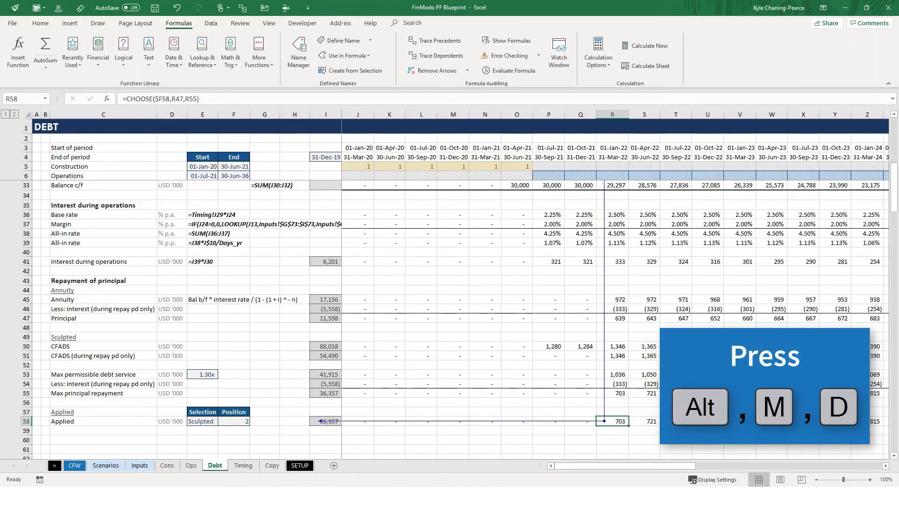
{"action": "scroll", "coordinate": [616, 221], "scroll_direction": "up", "scroll_amount": 2}
{"action": "left_click", "coordinate": [620, 233]}
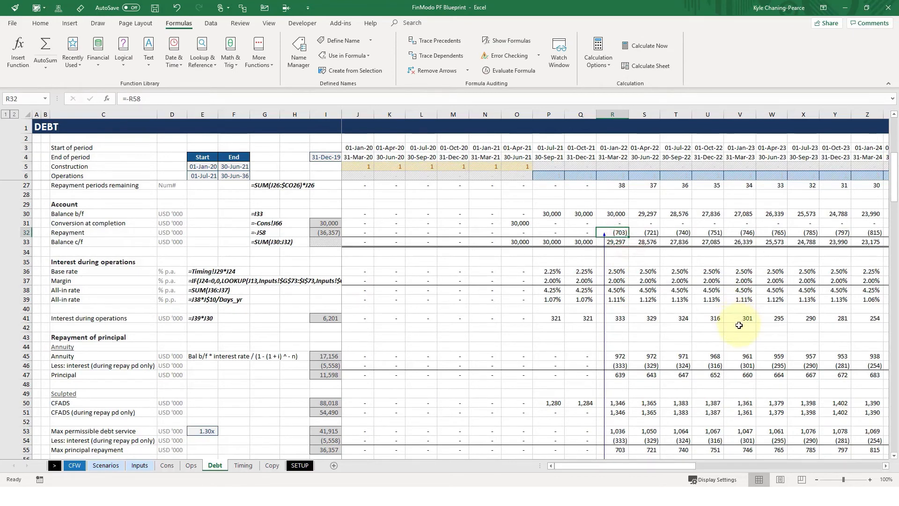
Compare the row totals in I32 and I31, and follow the Repayment row to its last repayment period in BC32
{"action": "left_click", "coordinate": [328, 232]}
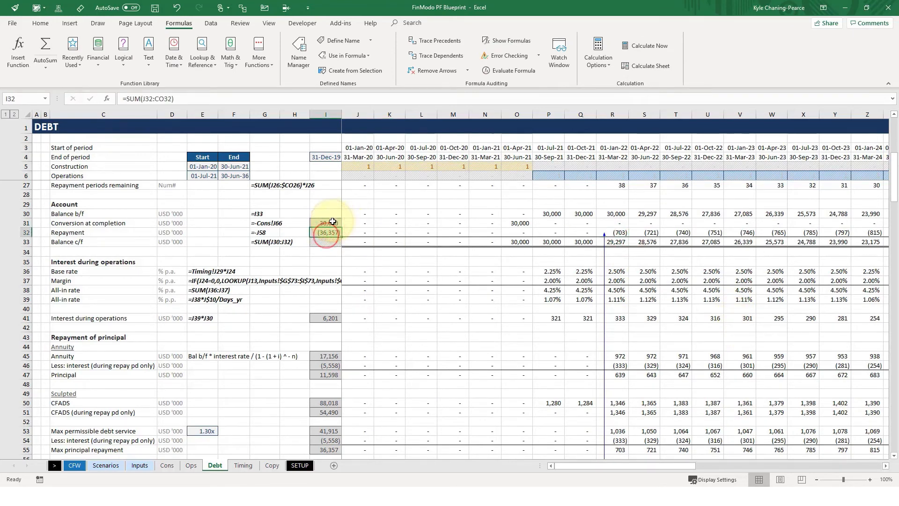
{"action": "left_click", "coordinate": [332, 222]}
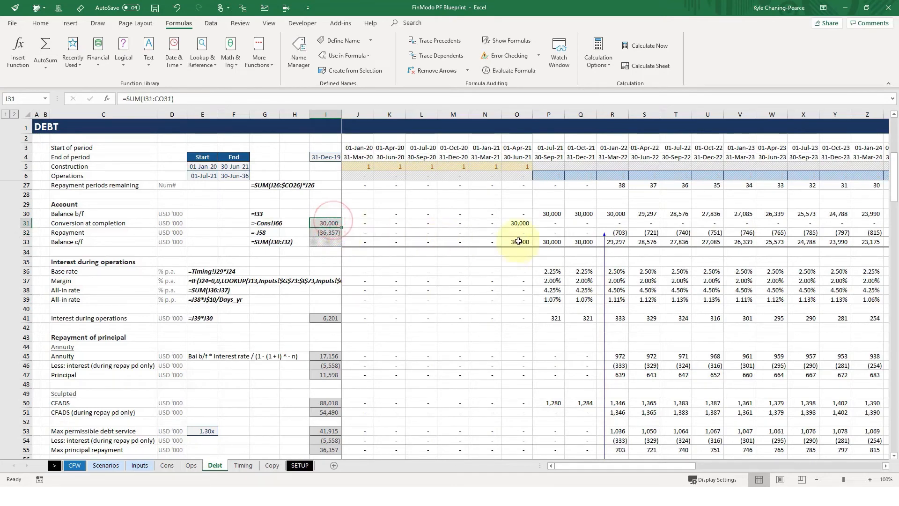
{"action": "left_click", "coordinate": [665, 231]}
{"action": "key", "text": "alt+Page_Down"}
{"action": "key", "text": "alt+Page_Down"}
{"action": "key", "text": "alt+Page_Down"}
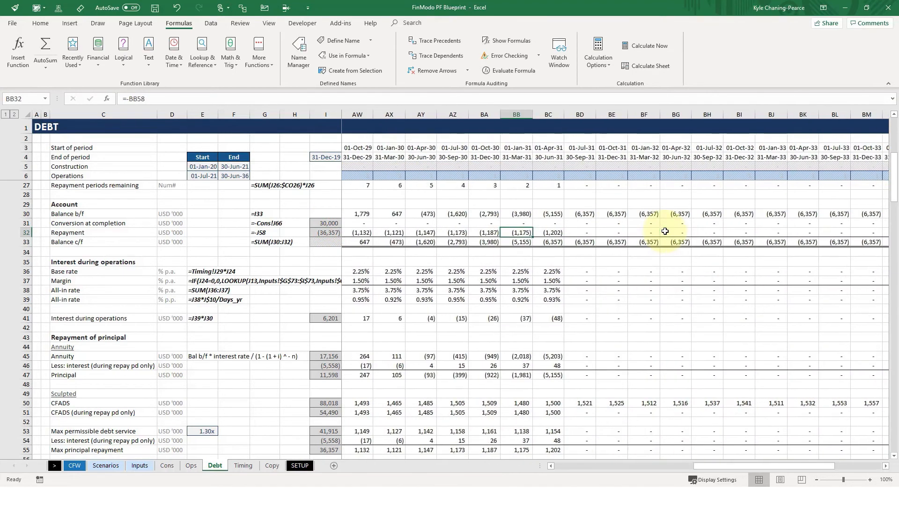
{"action": "scroll", "coordinate": [665, 232], "scroll_direction": "left", "scroll_amount": 2}
{"action": "key", "text": "Right"}
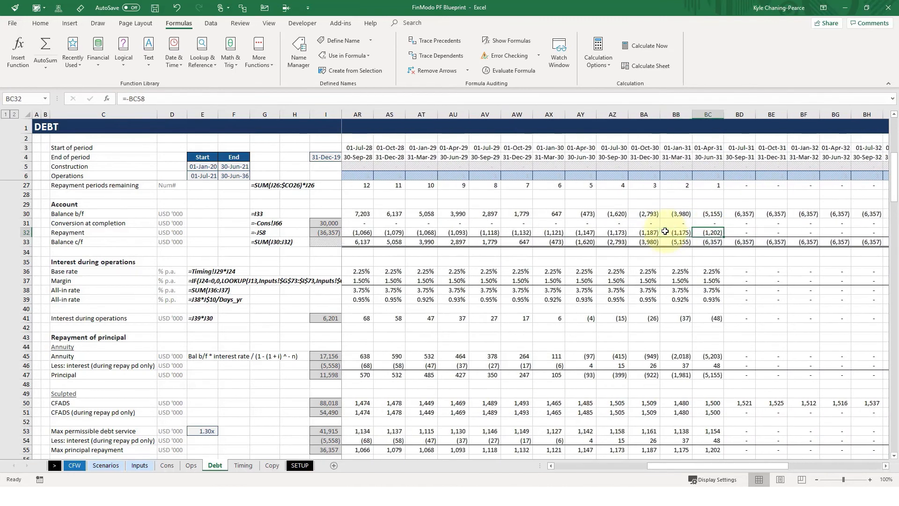
Inspect the closing balance formula in BC33 and the closing balances in AX33 and AW33
{"action": "key", "text": "Down"}
{"action": "key", "text": "F2"}
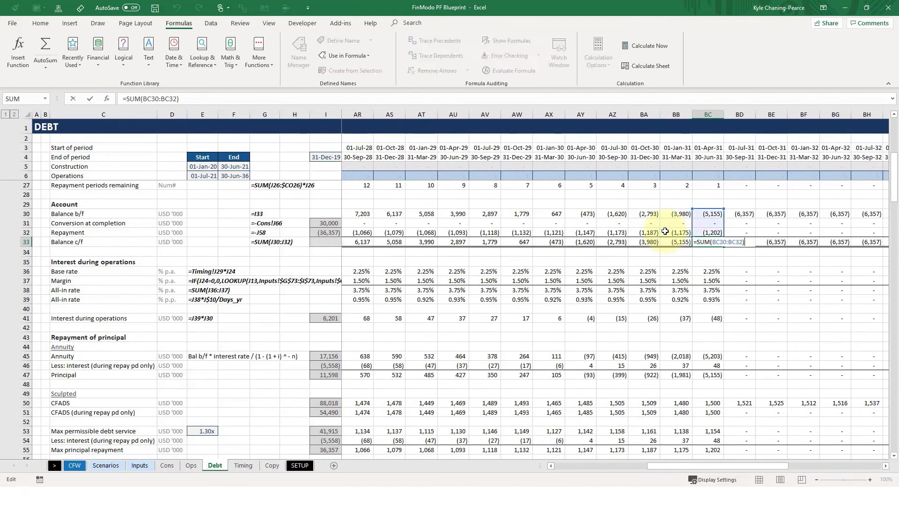
{"action": "key", "text": "Escape"}
{"action": "left_click", "coordinate": [548, 241]}
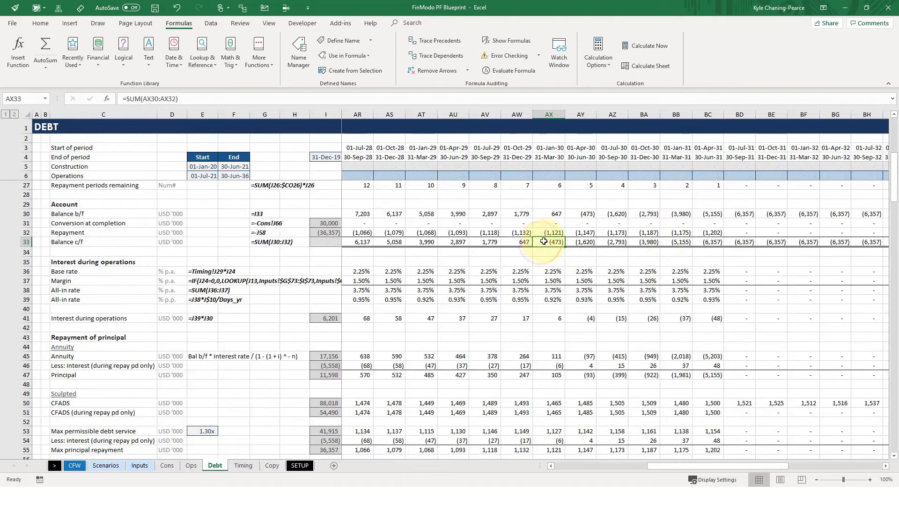
{"action": "key", "text": "Left"}
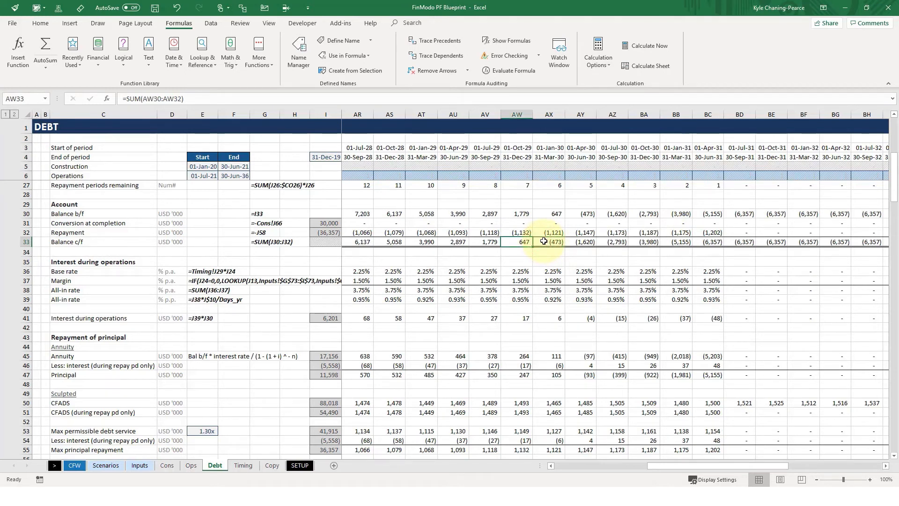
On the Debt sheet, check the closing balance formula in AX33 against the conversion total in I31
{"action": "left_click", "coordinate": [543, 242]}
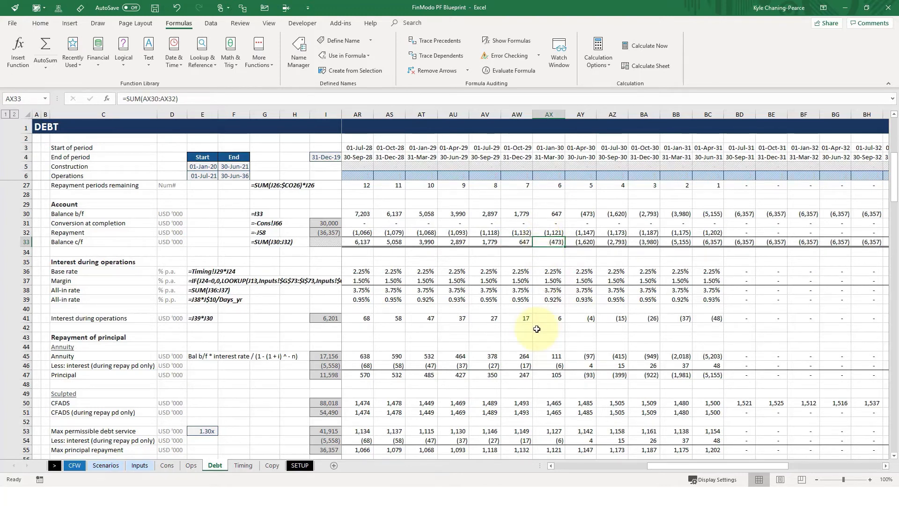
{"action": "left_click", "coordinate": [334, 224]}
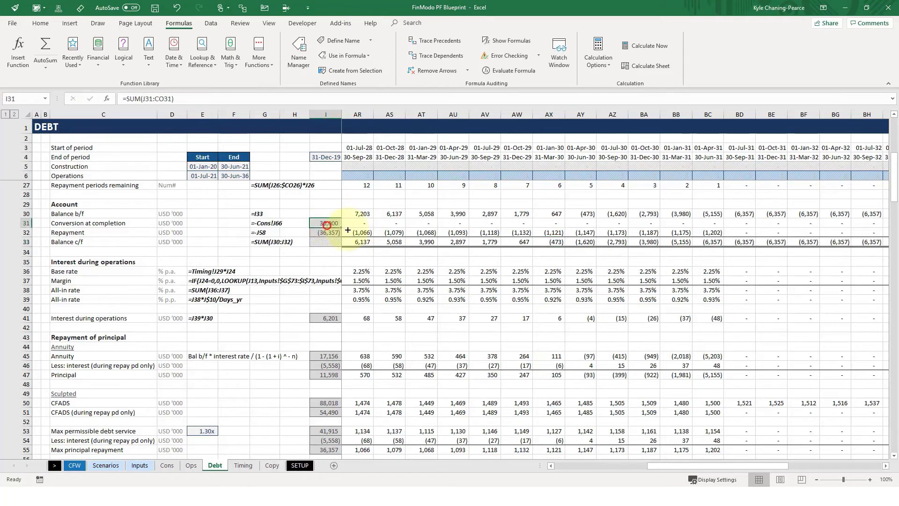
{"action": "scroll", "coordinate": [571, 271], "scroll_direction": "down", "scroll_amount": 1}
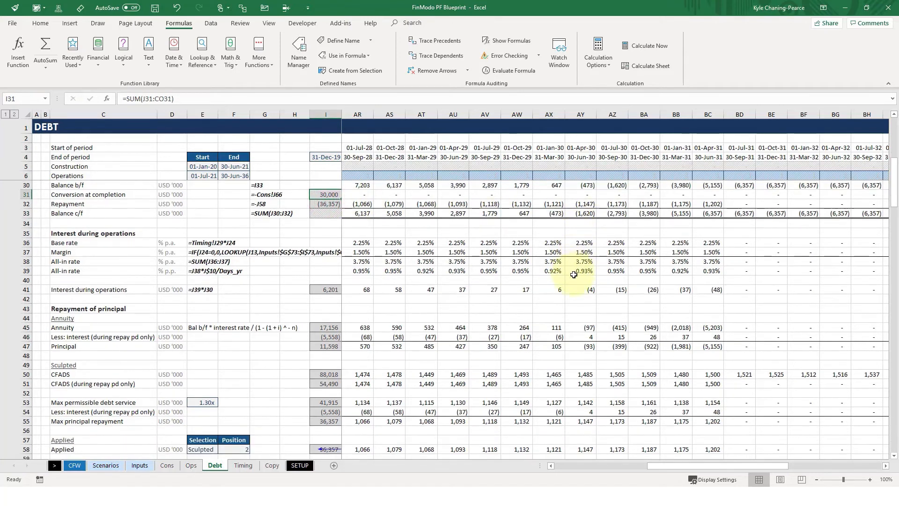
Examine the sculpted calculation: CFADS in AX50, target DSCR in E53, debt service in AY53, interest in AY54 and AX54, and principal repayment in AX55
{"action": "left_click", "coordinate": [546, 375]}
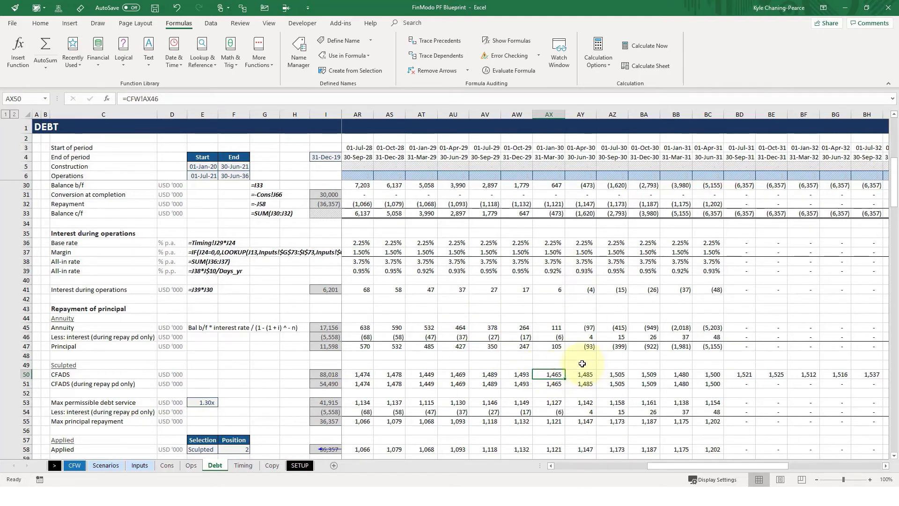
{"action": "scroll", "coordinate": [554, 375], "scroll_direction": "down", "scroll_amount": 1}
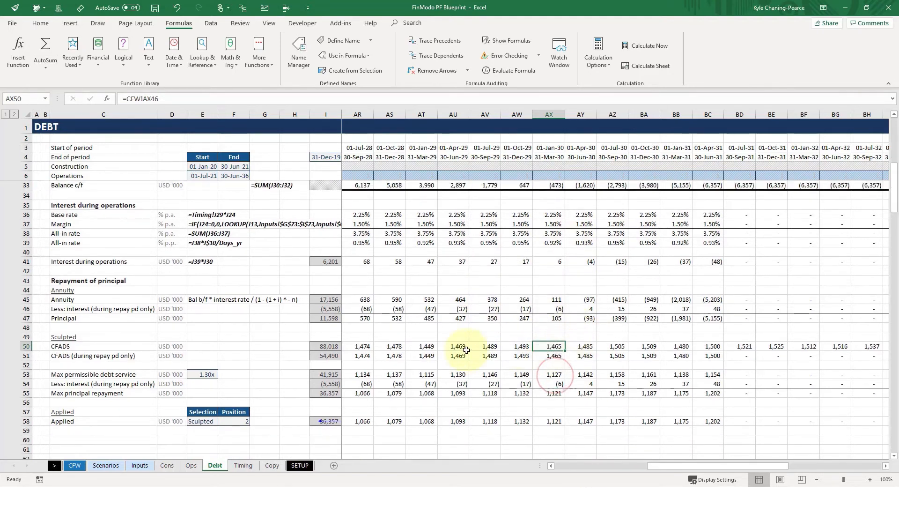
{"action": "left_click", "coordinate": [214, 380]}
{"action": "left_click", "coordinate": [214, 374]}
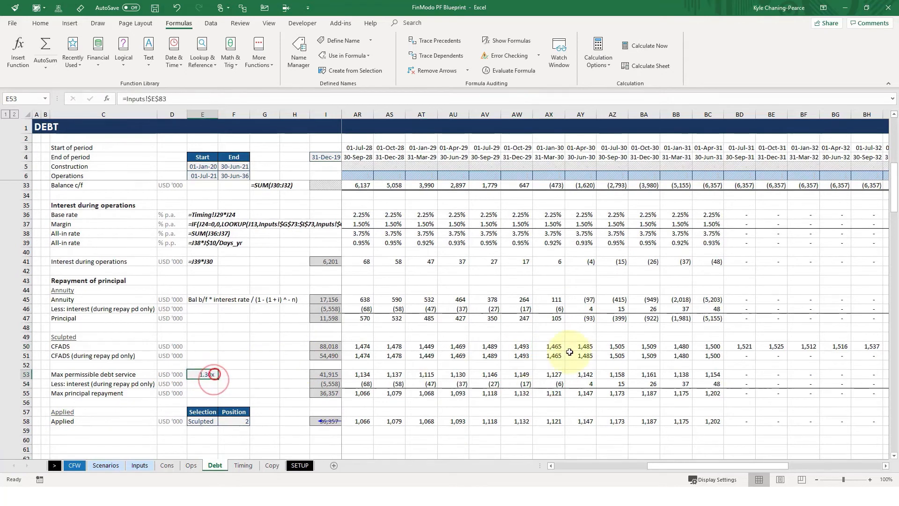
{"action": "left_click", "coordinate": [591, 374]}
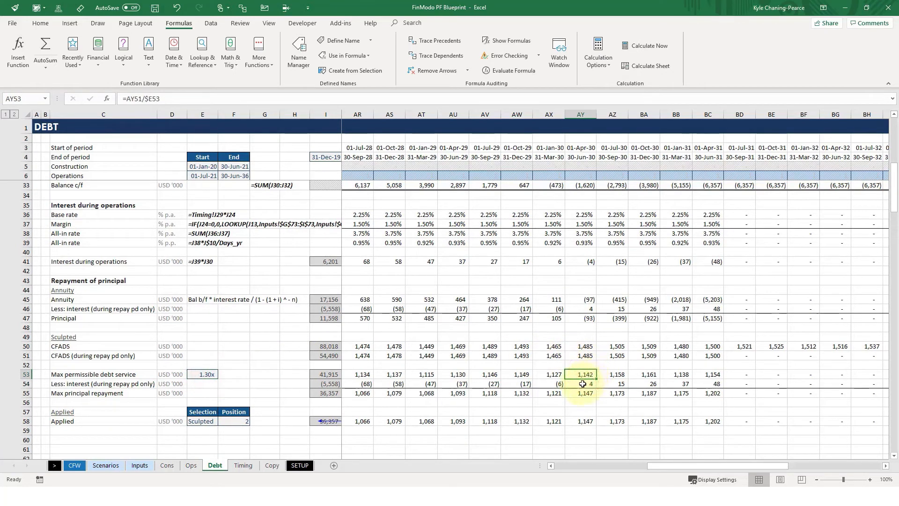
{"action": "left_click", "coordinate": [583, 384]}
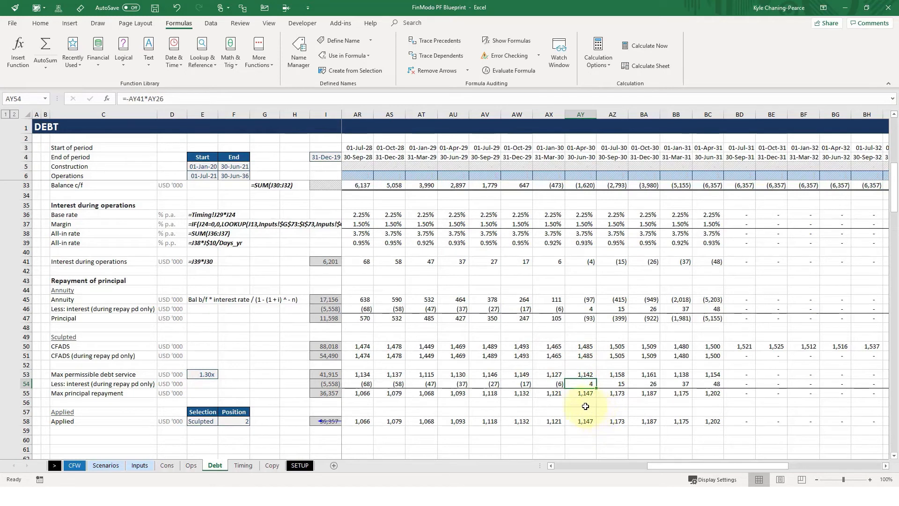
{"action": "left_click", "coordinate": [555, 384]}
{"action": "left_click", "coordinate": [557, 394]}
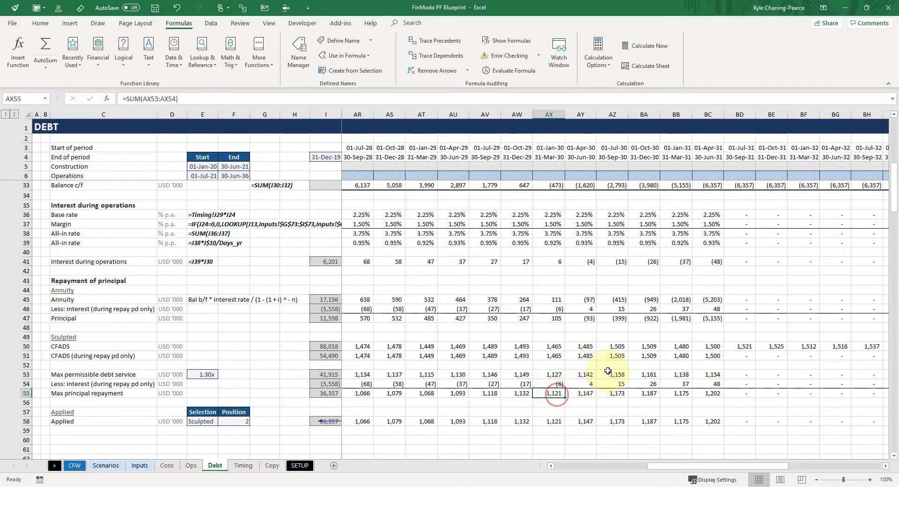
Check the Repayment link in AX32 and the total maximum principal repayment in I55
{"action": "scroll", "coordinate": [560, 213], "scroll_direction": "up", "scroll_amount": 1}
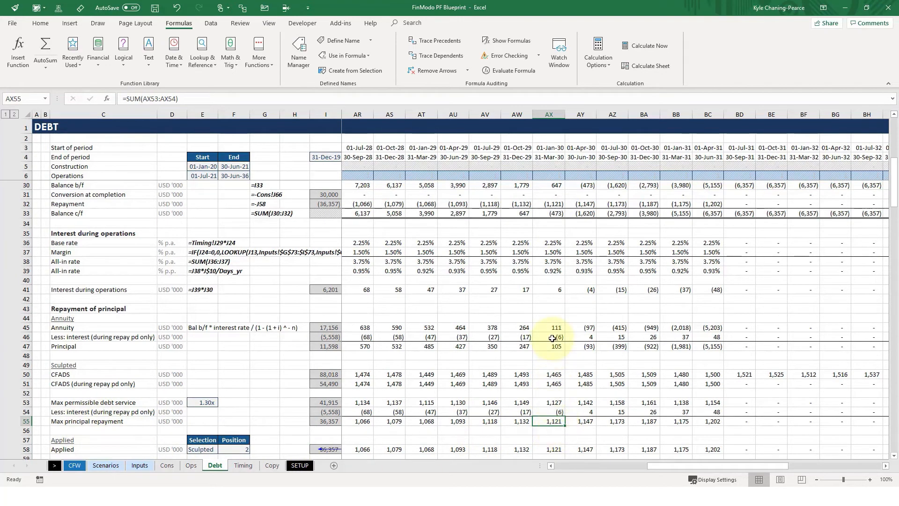
{"action": "scroll", "coordinate": [553, 300], "scroll_direction": "up", "scroll_amount": 1}
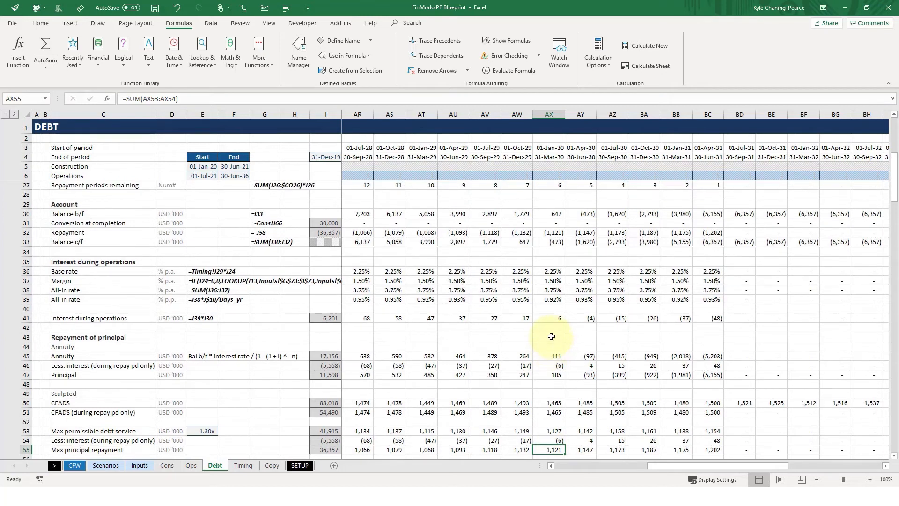
{"action": "left_click", "coordinate": [553, 235]}
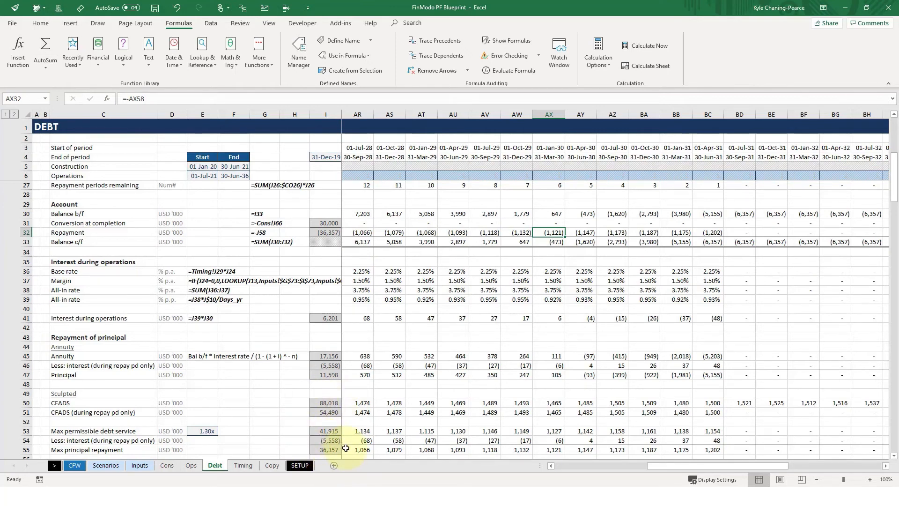
{"action": "left_click", "coordinate": [294, 420]}
{"action": "left_click", "coordinate": [328, 449]}
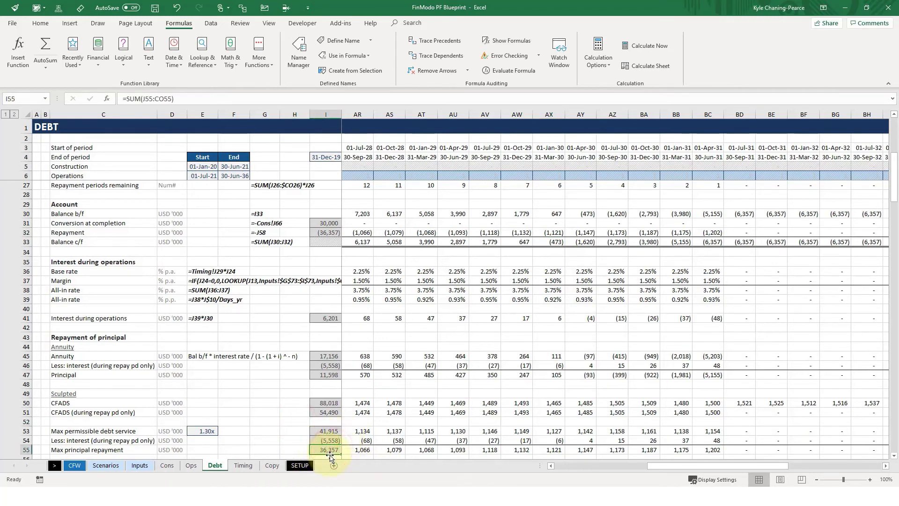
Look through the Inputs sheet's assumptions and check the debt funding amount in G66
{"action": "left_click", "coordinate": [139, 465]}
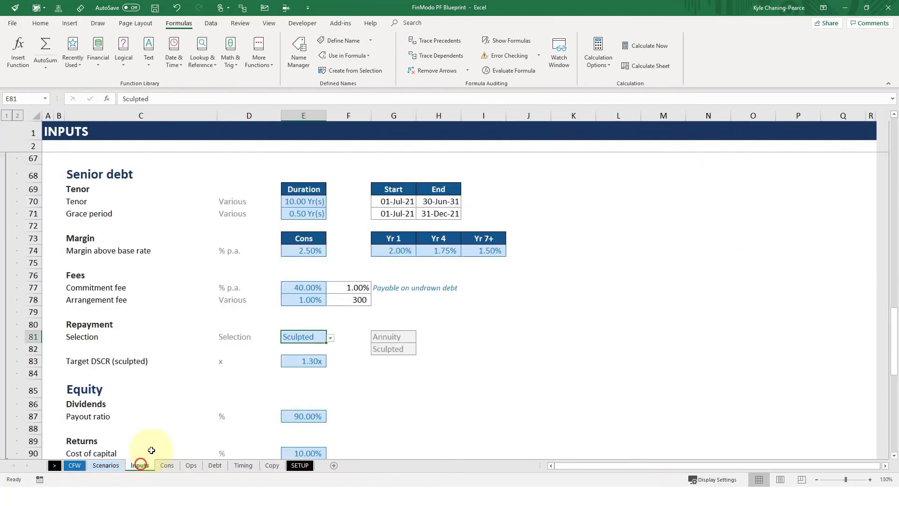
{"action": "scroll", "coordinate": [387, 262], "scroll_direction": "up", "scroll_amount": 8}
{"action": "scroll", "coordinate": [388, 267], "scroll_direction": "up", "scroll_amount": 9}
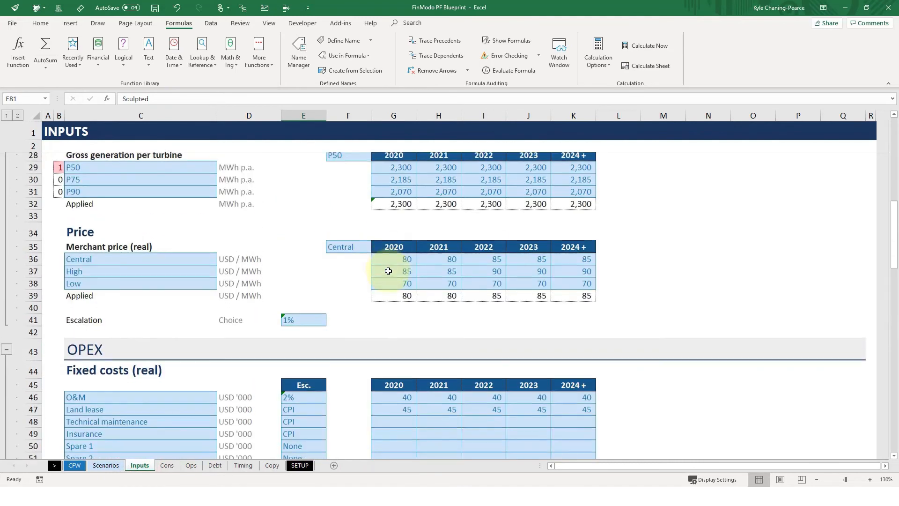
{"action": "scroll", "coordinate": [381, 260], "scroll_direction": "down", "scroll_amount": 13}
{"action": "left_click", "coordinate": [402, 233]}
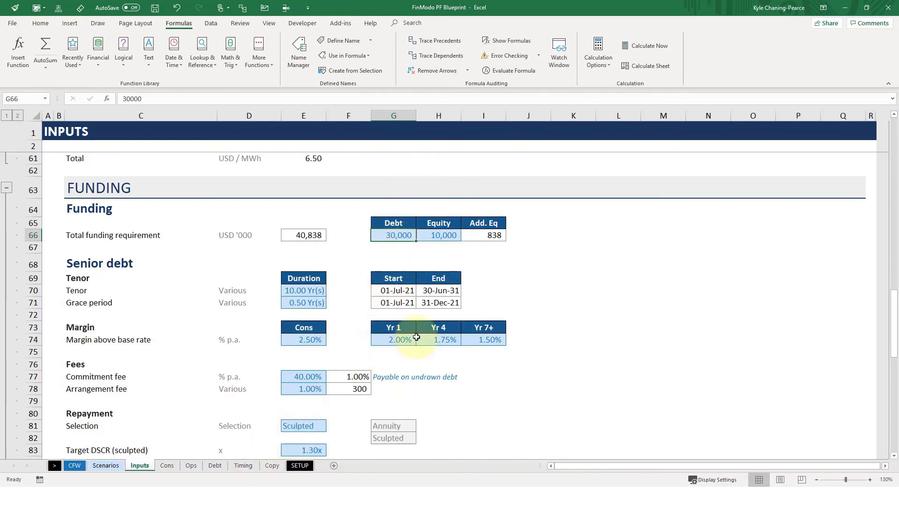
On the Debt sheet, change the Repayment formula in J32 to =-MIN(J58,J30), capping it at the opening balance
{"action": "left_click", "coordinate": [215, 465]}
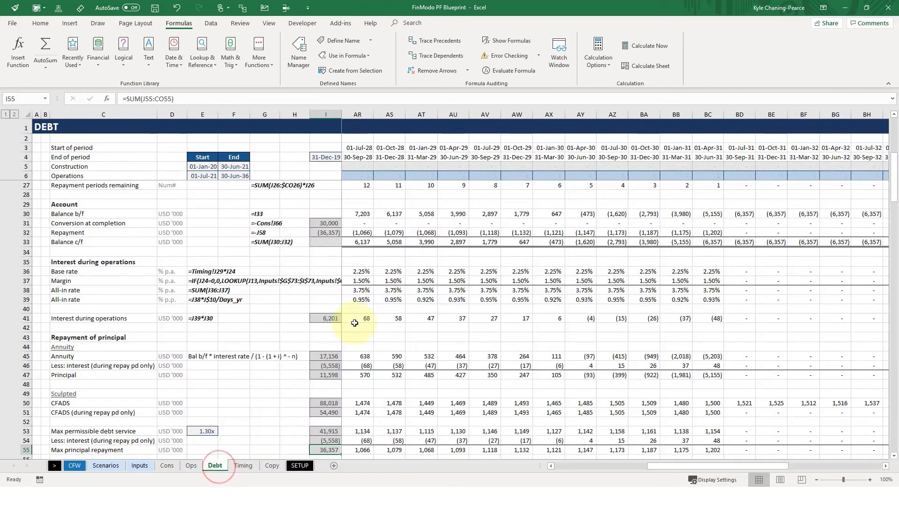
{"action": "left_click", "coordinate": [340, 232]}
{"action": "key", "text": "Right"}
{"action": "key", "text": "F2"}
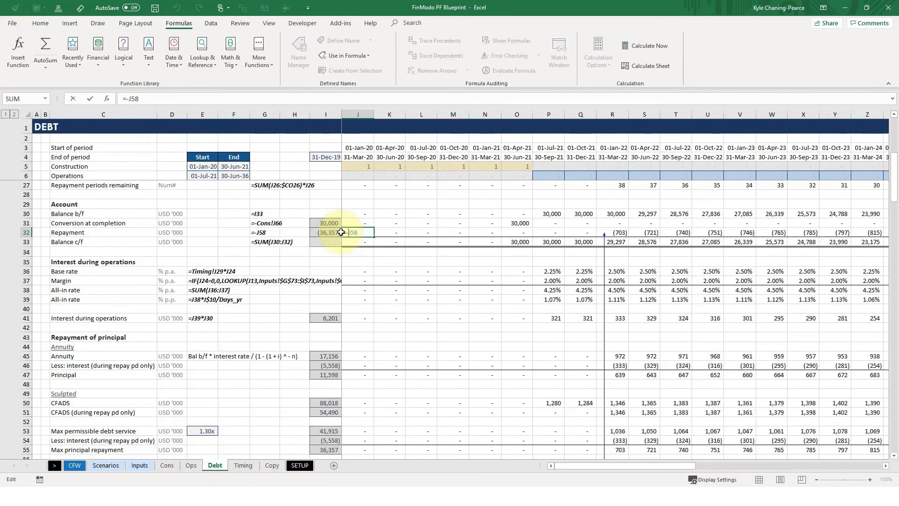
{"action": "type", "text": "min("}
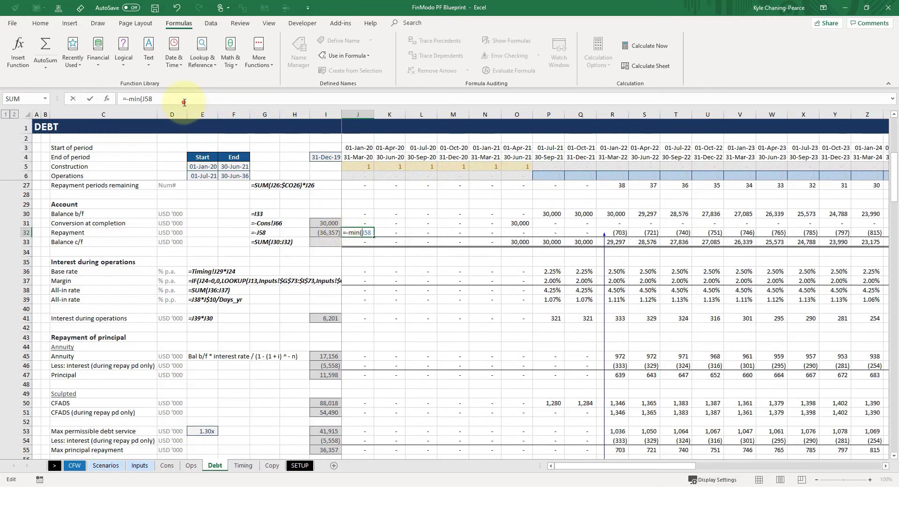
{"action": "left_click", "coordinate": [185, 102]}
{"action": "type", "text": ","}
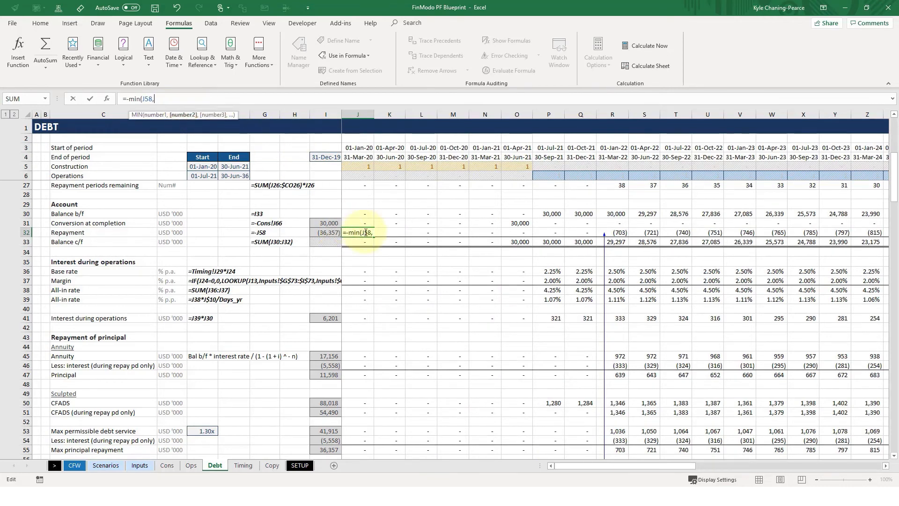
{"action": "left_click", "coordinate": [364, 212]}
{"action": "type", "text": ")"}
{"action": "key", "text": "ctrl+Return"}
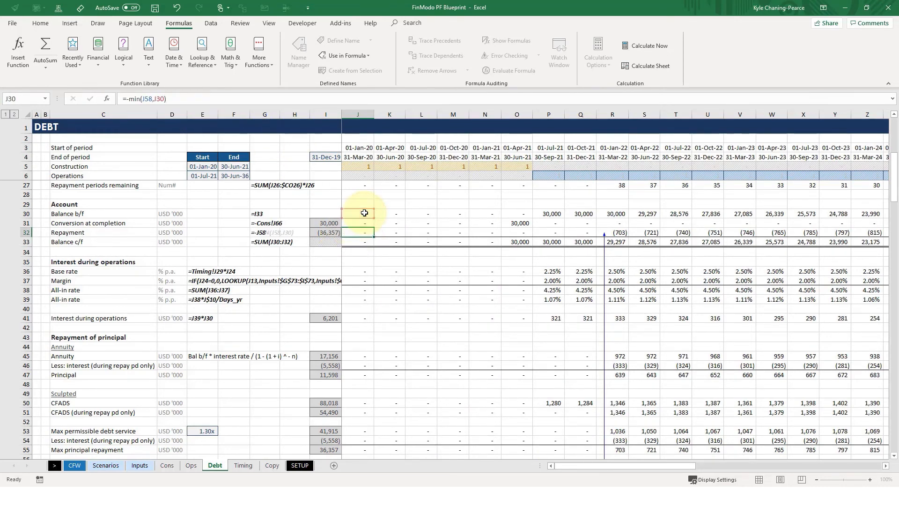
Check the cells referenced by the MIN formula in J32 and fill it across the whole Repayment row
{"action": "key", "text": "F2"}
{"action": "scroll", "coordinate": [385, 255], "scroll_direction": "down", "scroll_amount": 3}
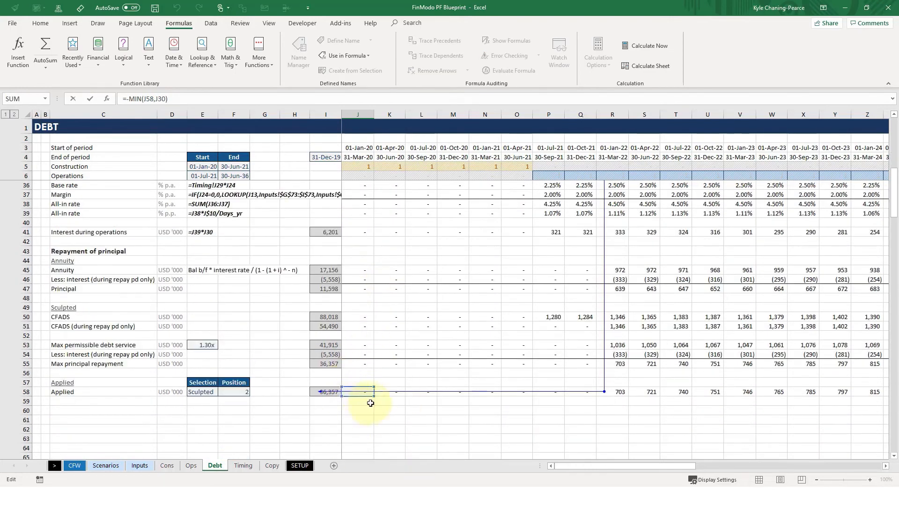
{"action": "scroll", "coordinate": [357, 407], "scroll_direction": "up", "scroll_amount": 6}
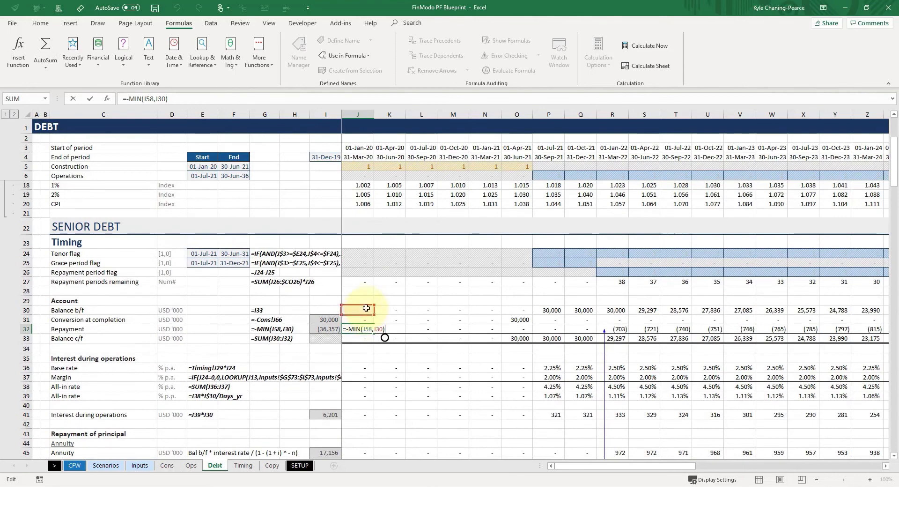
{"action": "key", "text": "ctrl+Return"}
{"action": "key", "text": "ctrl+shift+Right"}
{"action": "key", "text": "ctrl+r"}
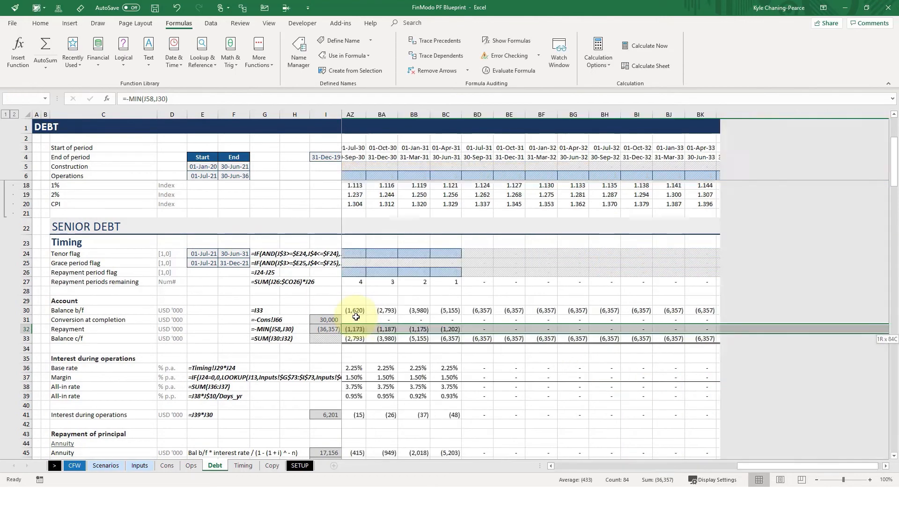
Follow the Repayment row to AX and inspect the closing balance formula in AX33
{"action": "key", "text": "Right"}
{"action": "key", "text": "alt+Page_Down"}
{"action": "key", "text": "Left"}
{"action": "key", "text": "alt+Page_Down"}
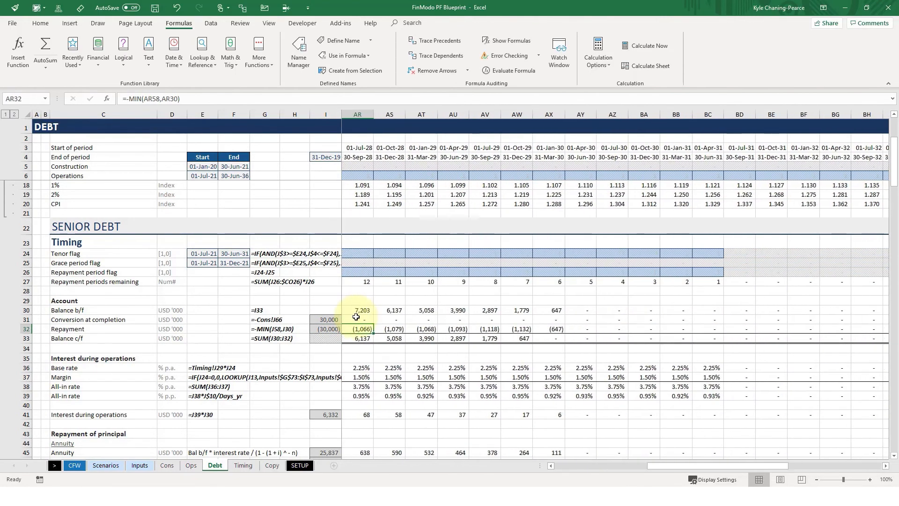
{"action": "key", "text": "Right"}
{"action": "key", "text": "Right"}
{"action": "key", "text": "Right"}
{"action": "key", "text": "Right"}
{"action": "key", "text": "Right"}
{"action": "key", "text": "Right"}
{"action": "key", "text": "Down"}
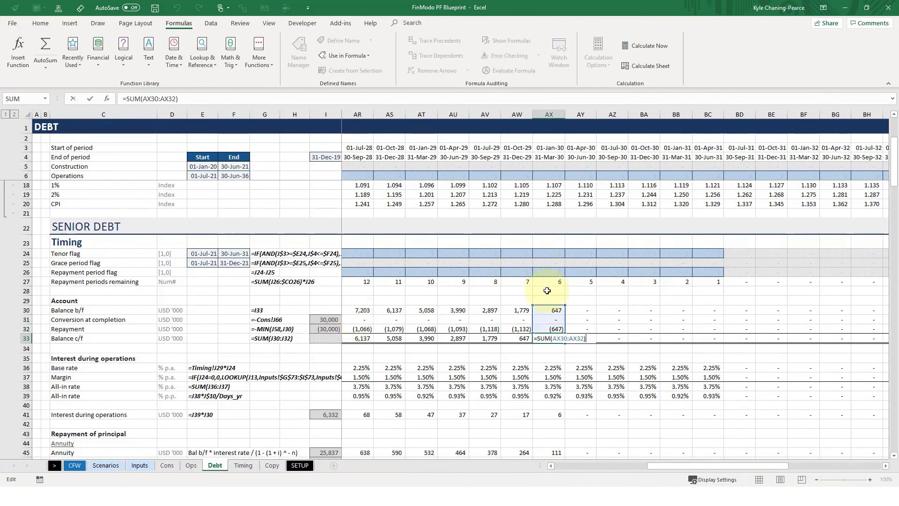
{"action": "scroll", "coordinate": [579, 328], "scroll_direction": "down", "scroll_amount": 6}
{"action": "scroll", "coordinate": [582, 326], "scroll_direction": "up", "scroll_amount": 6}
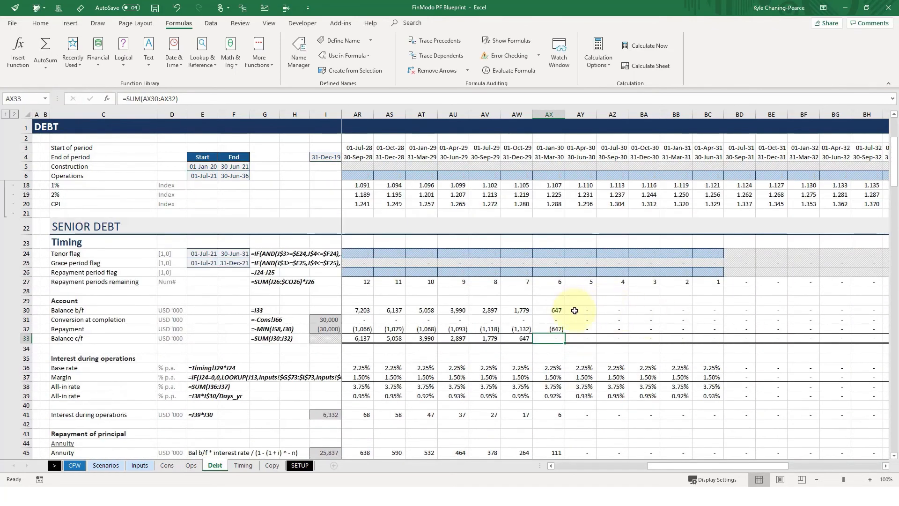
Review the opening balances in AY30:BC30 and the total maximum principal repayment in I55
{"action": "left_click_drag", "start_coordinate": [574, 311], "coordinate": [705, 310]}
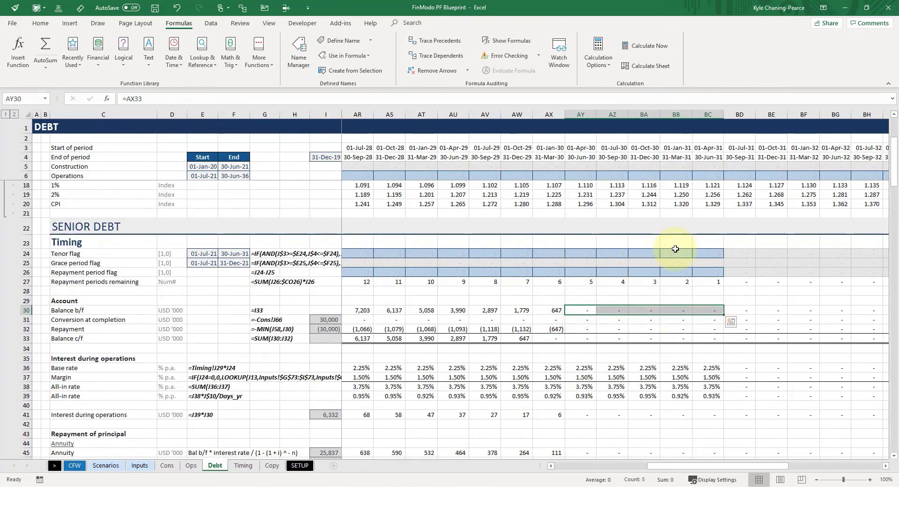
{"action": "scroll", "coordinate": [679, 248], "scroll_direction": "down", "scroll_amount": 4}
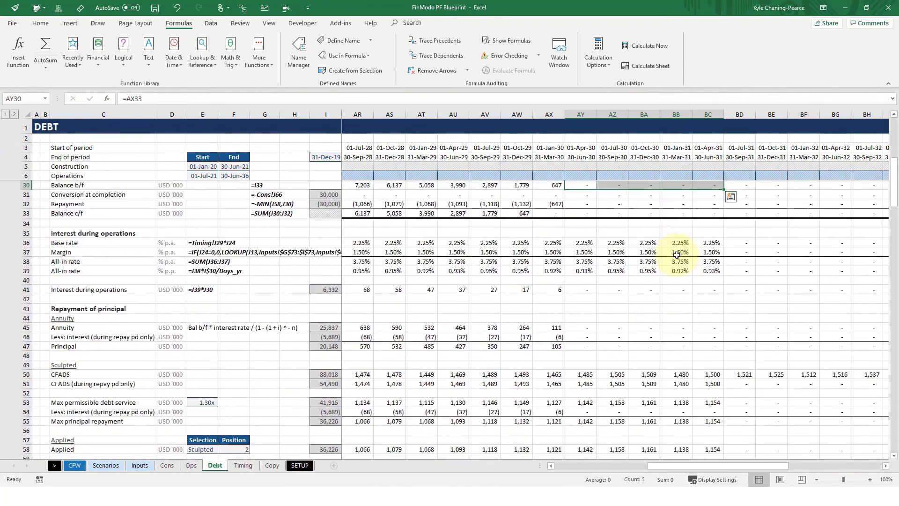
{"action": "left_click", "coordinate": [334, 421]}
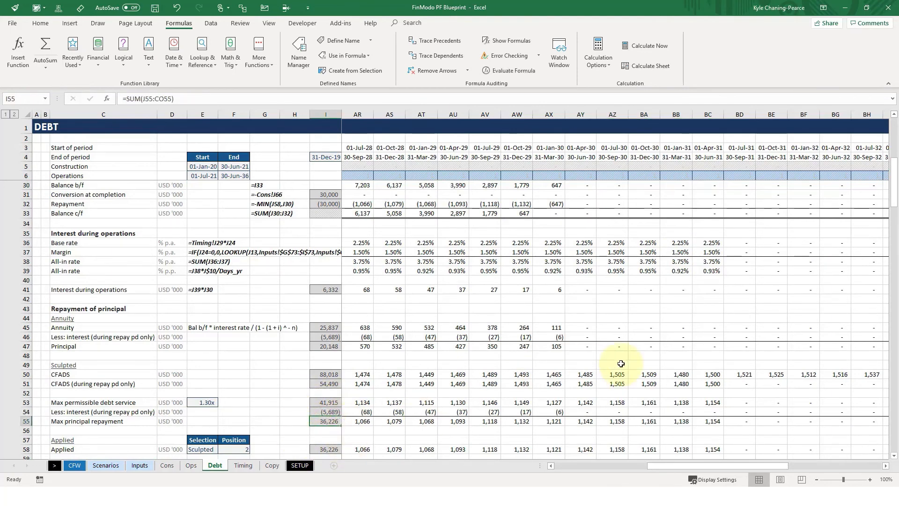
Trace the DSCR in E53 to its source on the Inputs sheet and set the Target DSCR (sculpted) to 1.40x
{"action": "scroll", "coordinate": [618, 325], "scroll_direction": "up", "scroll_amount": 2}
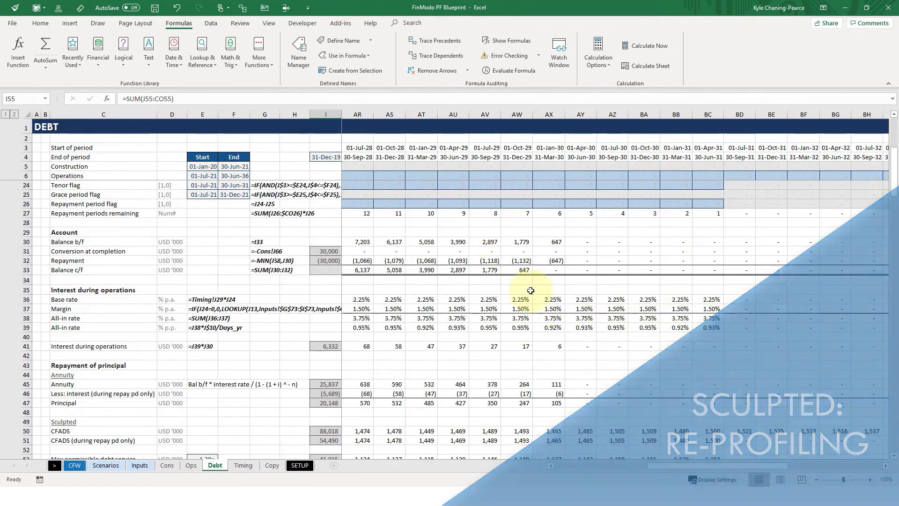
{"action": "scroll", "coordinate": [550, 263], "scroll_direction": "down", "scroll_amount": 3}
{"action": "left_click", "coordinate": [202, 374]}
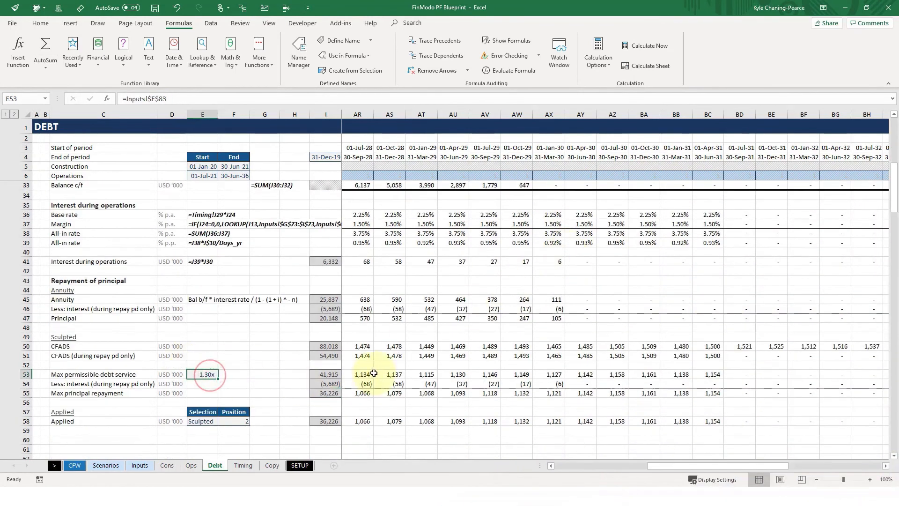
{"action": "key", "text": "ctrl+["}
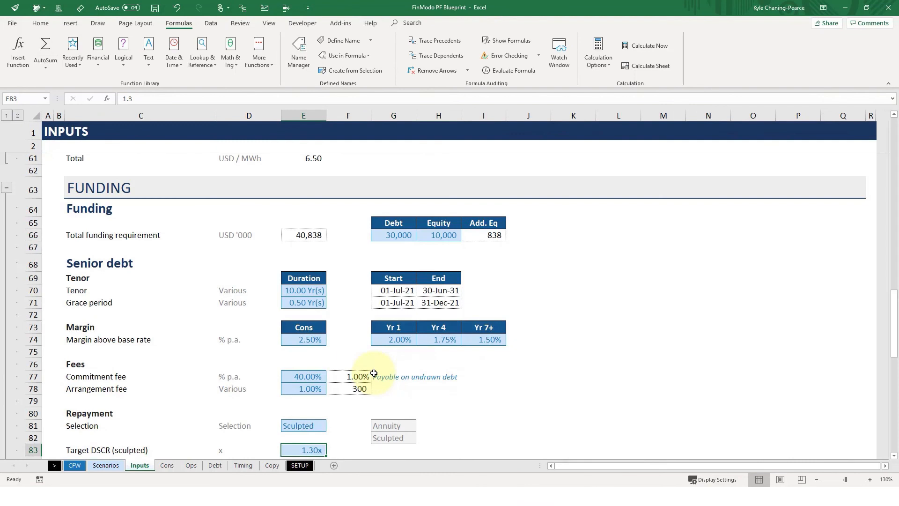
{"action": "type", "text": "1.4"}
{"action": "key", "text": "Return"}
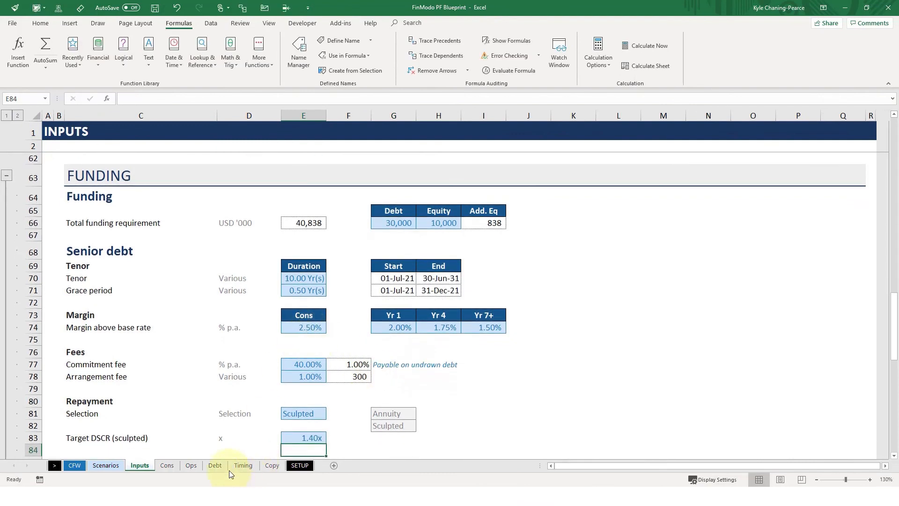
{"action": "left_click", "coordinate": [315, 437]}
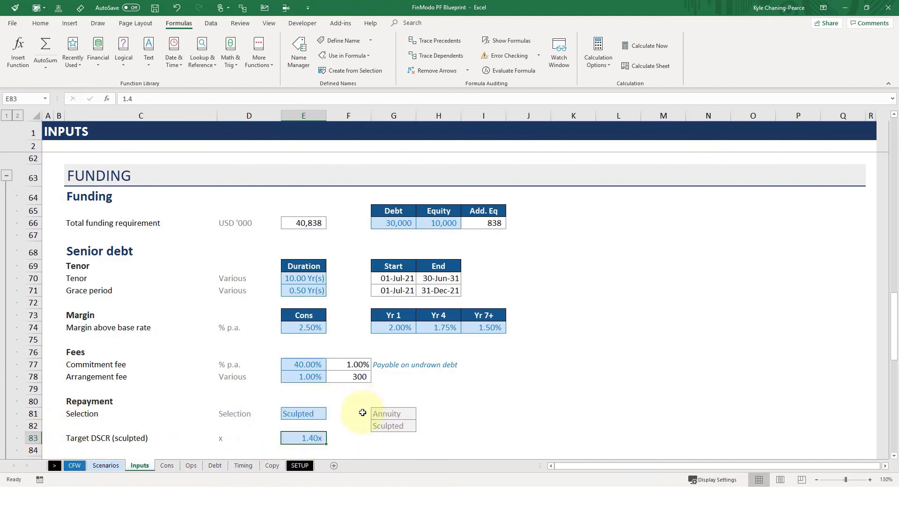
Return to the Debt sheet and examine the Repayment row's final periods, from AY32:BA32 to BC32
{"action": "left_click", "coordinate": [216, 465]}
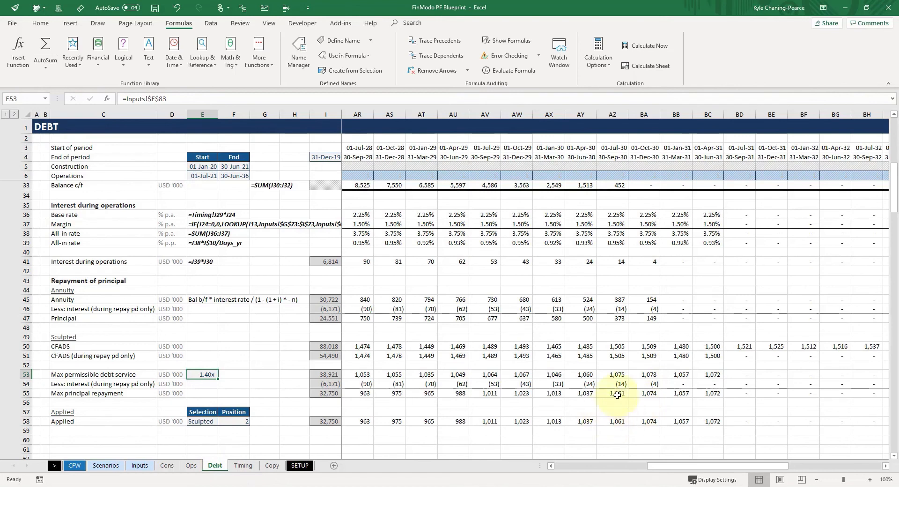
{"action": "scroll", "coordinate": [665, 323], "scroll_direction": "up", "scroll_amount": 3}
{"action": "scroll", "coordinate": [672, 309], "scroll_direction": "up", "scroll_amount": 2}
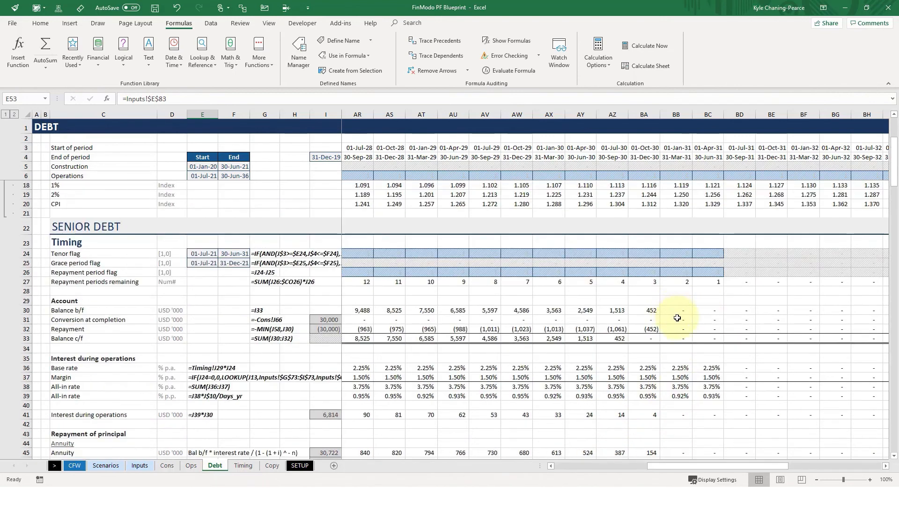
{"action": "left_click", "coordinate": [637, 337]}
{"action": "left_click_drag", "start_coordinate": [596, 329], "coordinate": [651, 328]}
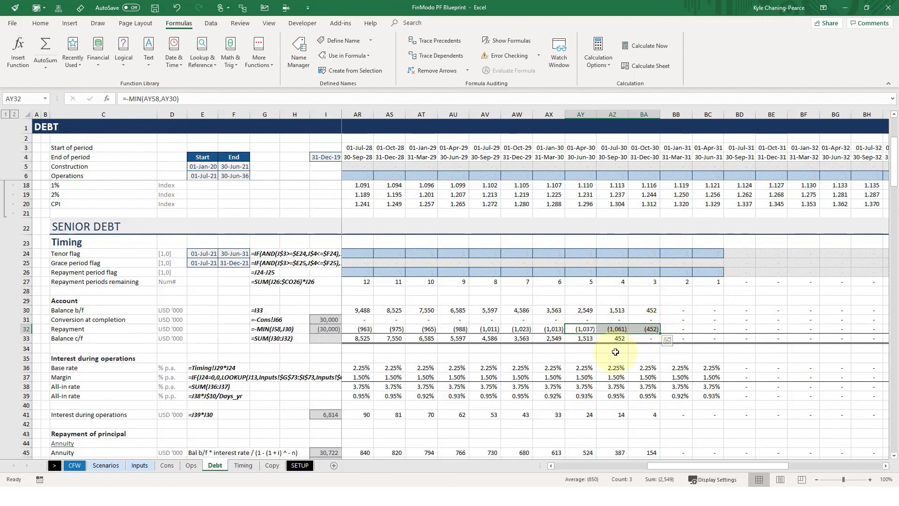
{"action": "left_click", "coordinate": [709, 328]}
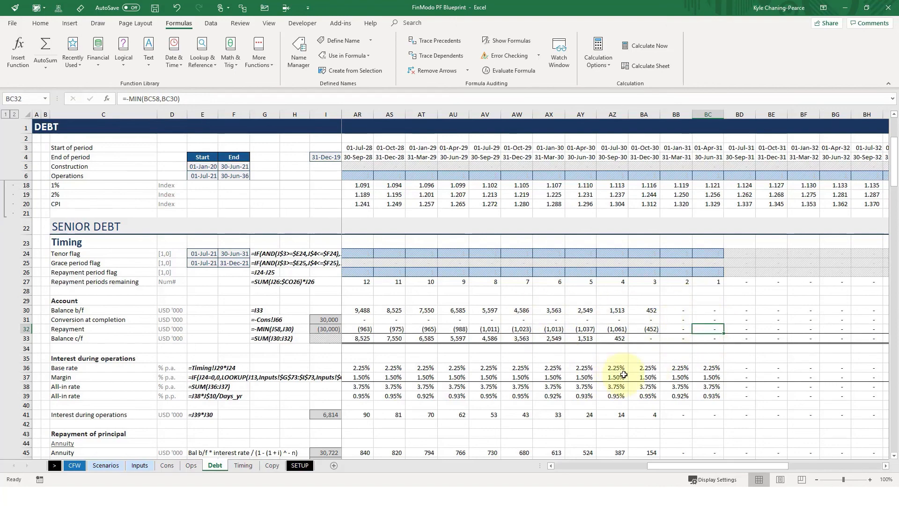
Compare the sculpted maximum principal and applied repayment rows with the account balances and repayments over the final loan periods
{"action": "scroll", "coordinate": [633, 299], "scroll_direction": "down", "scroll_amount": 6}
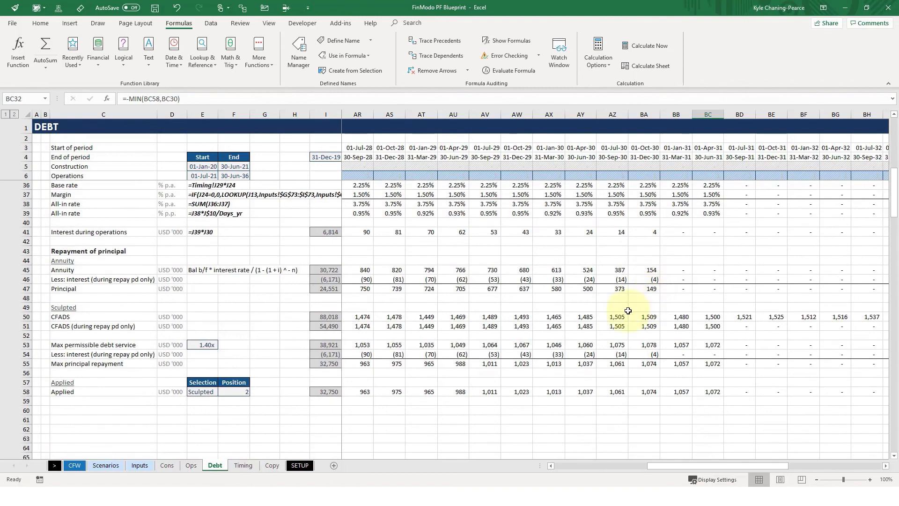
{"action": "scroll", "coordinate": [461, 310], "scroll_direction": "up", "scroll_amount": 6}
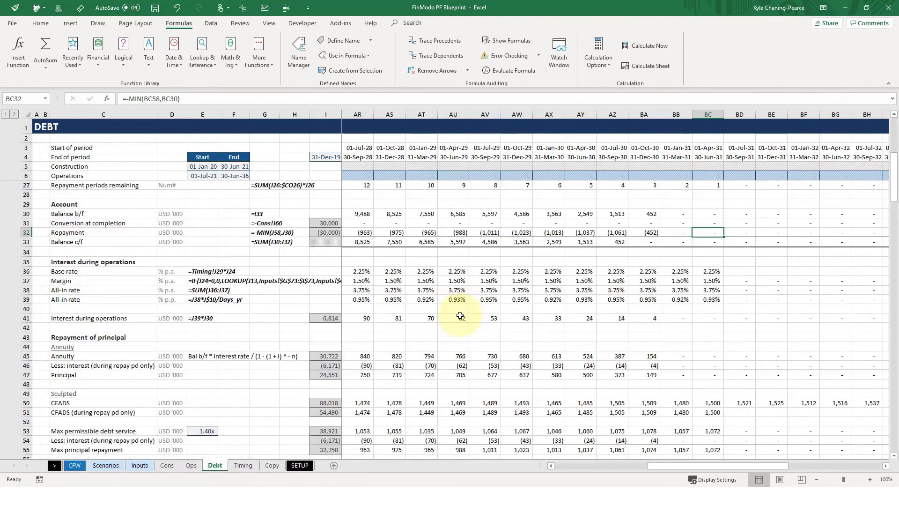
{"action": "scroll", "coordinate": [638, 391], "scroll_direction": "down", "scroll_amount": 5}
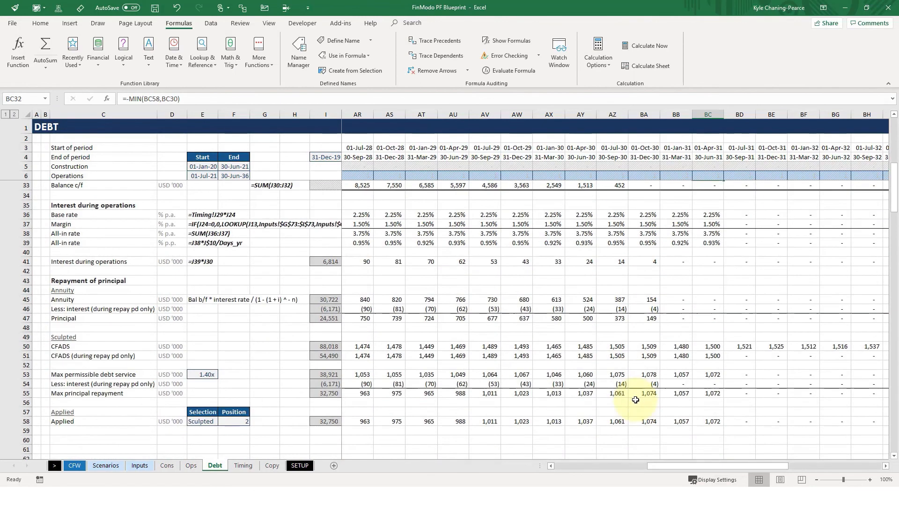
{"action": "scroll", "coordinate": [665, 356], "scroll_direction": "up", "scroll_amount": 2}
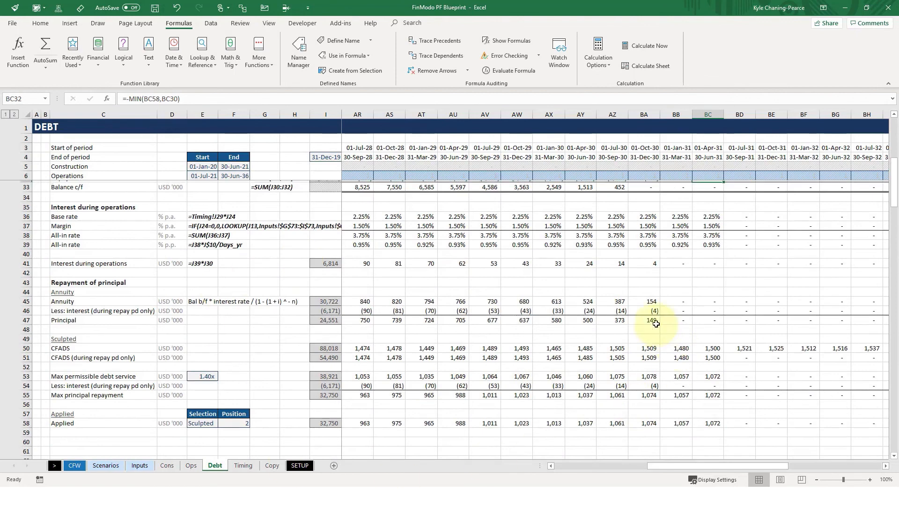
{"action": "scroll", "coordinate": [653, 325], "scroll_direction": "up", "scroll_amount": 1}
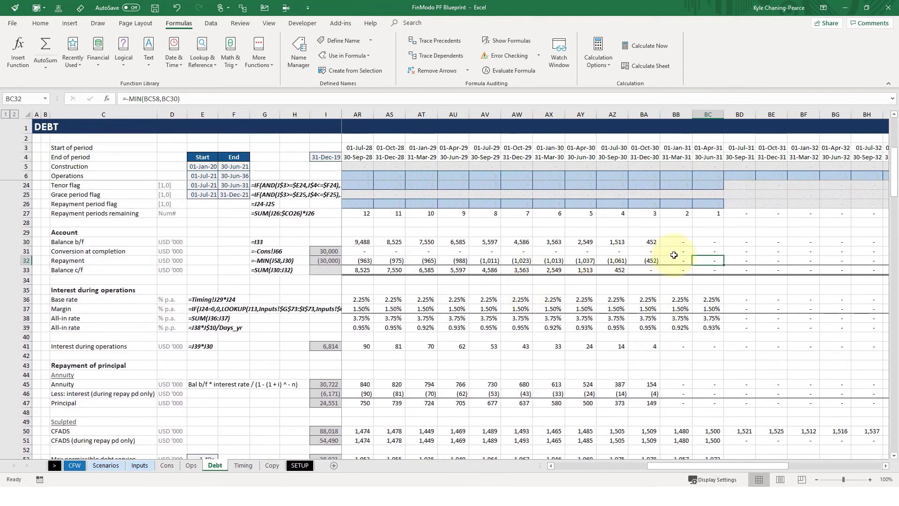
{"action": "scroll", "coordinate": [687, 336], "scroll_direction": "down", "scroll_amount": 2}
{"action": "scroll", "coordinate": [687, 336], "scroll_direction": "down", "scroll_amount": 3}
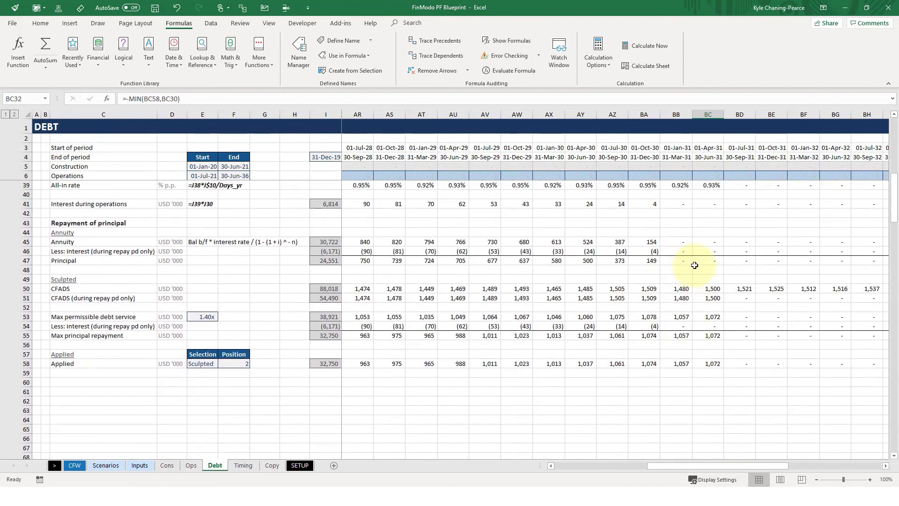